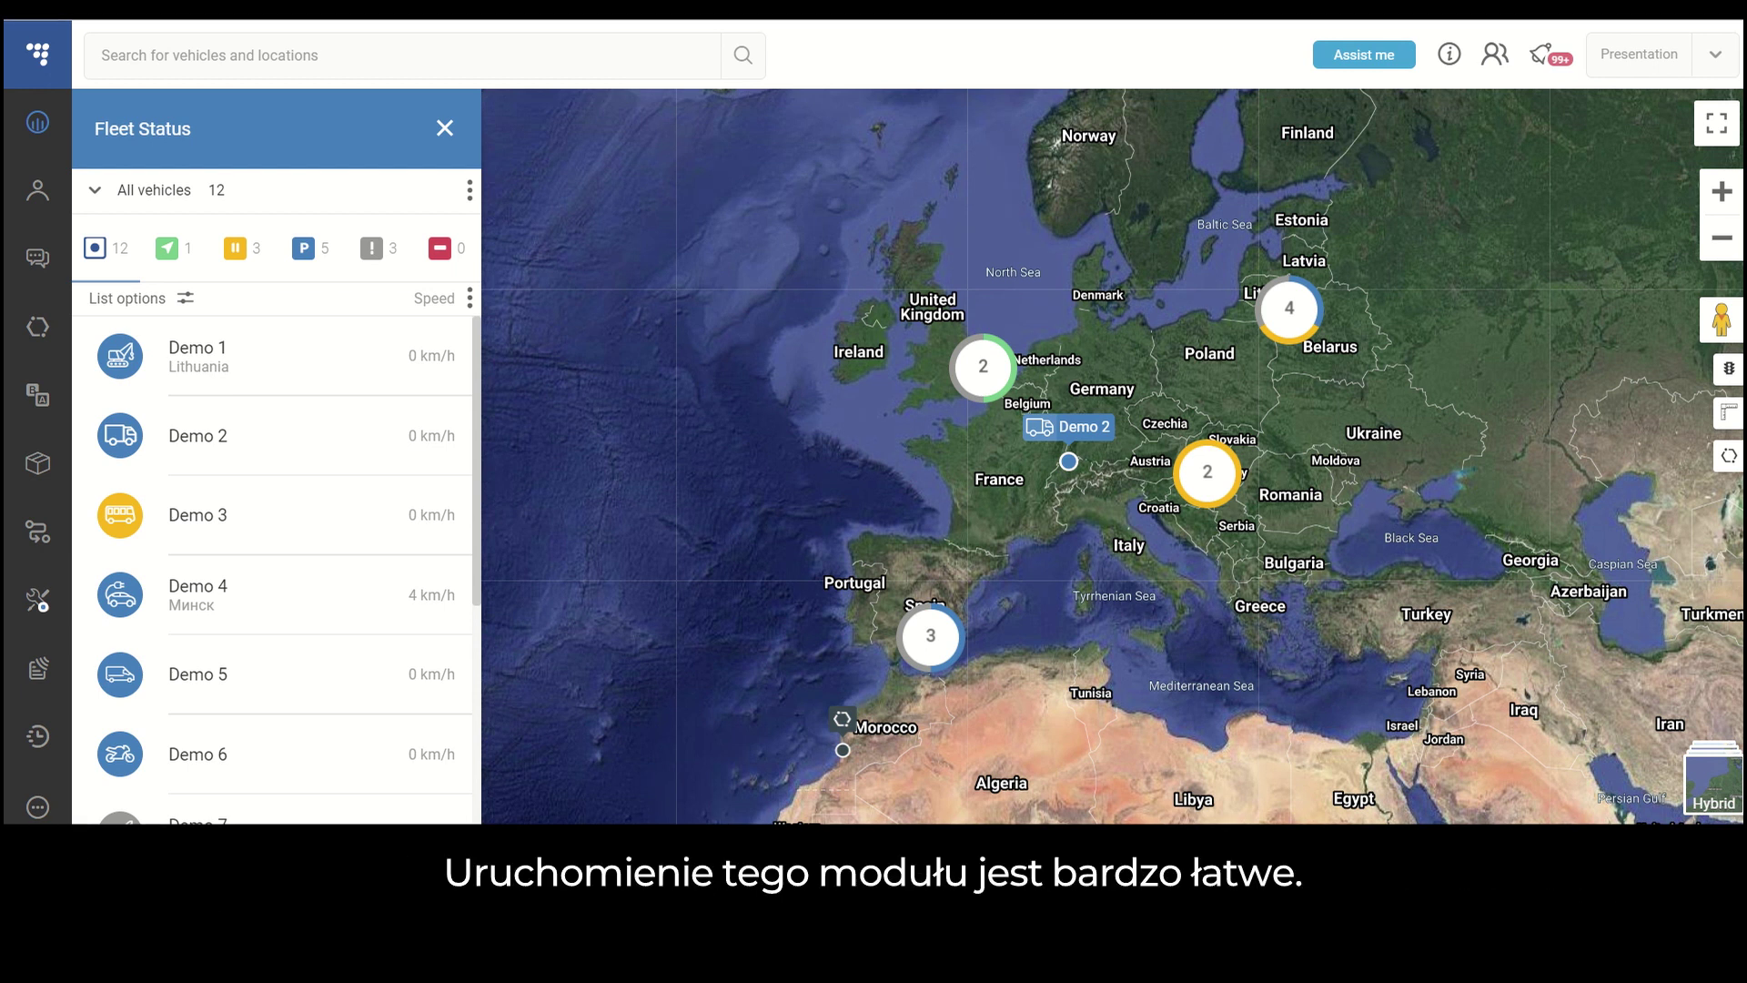
- Open the Driving times module from the left sidebar to list the 36 driver violations
click(41, 742)
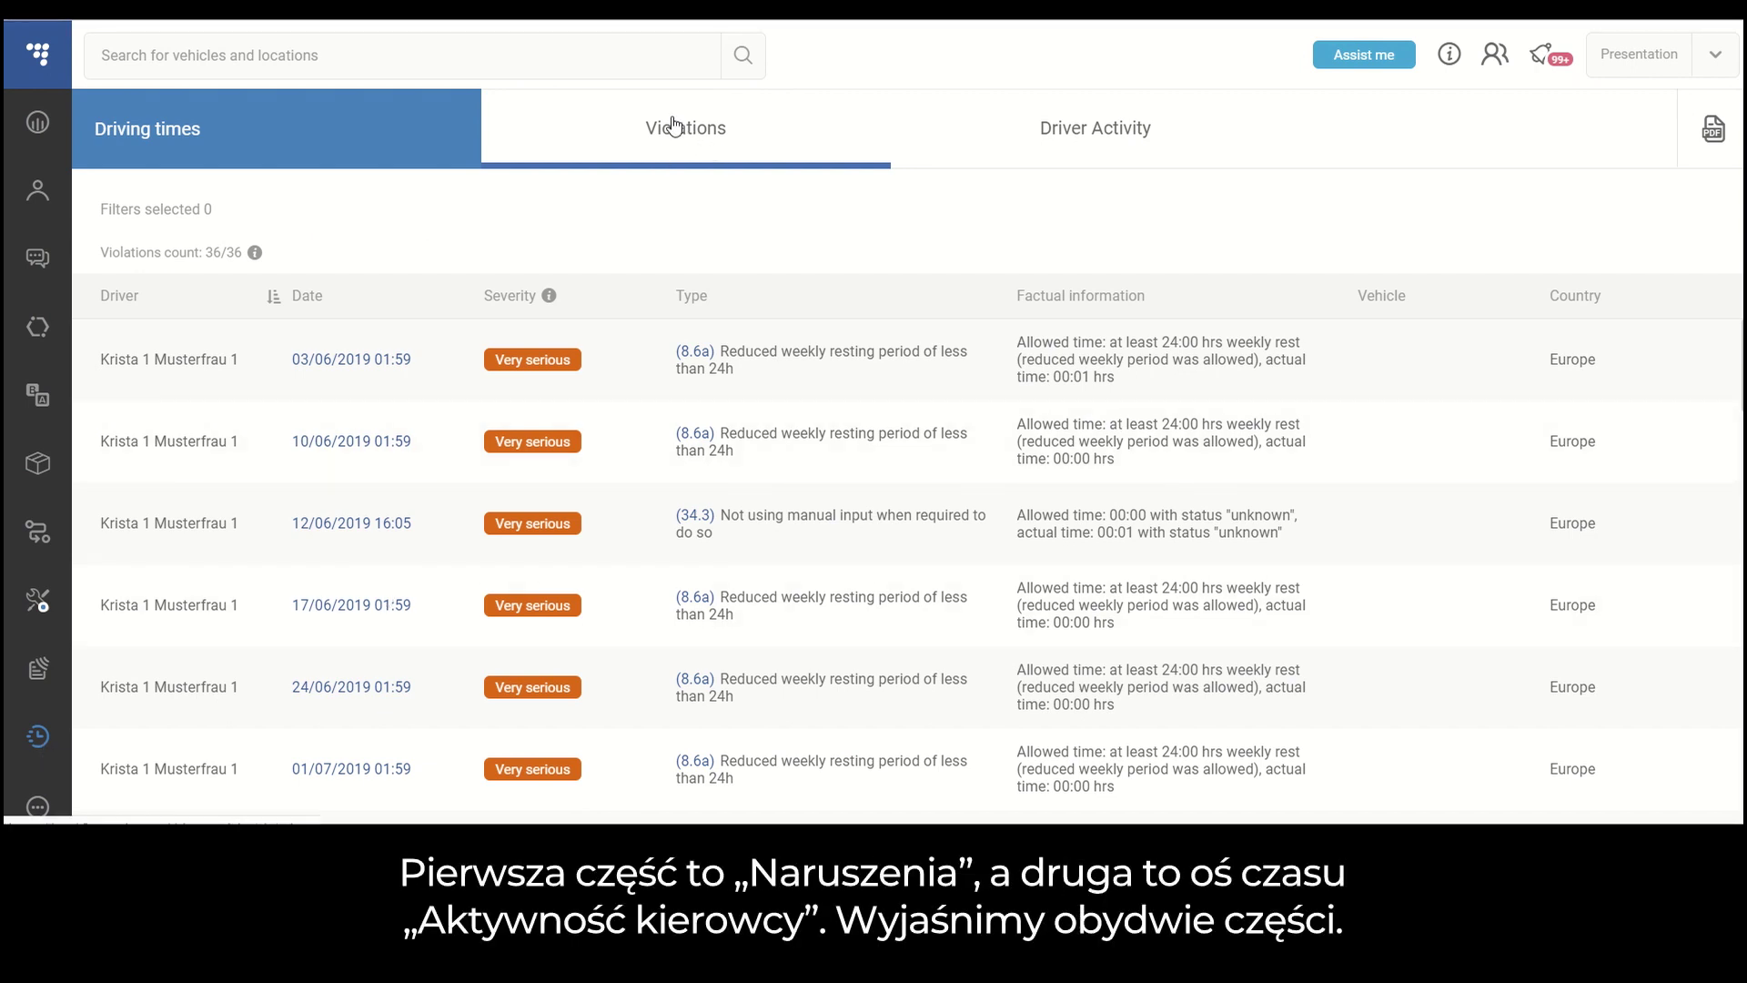
click(1091, 146)
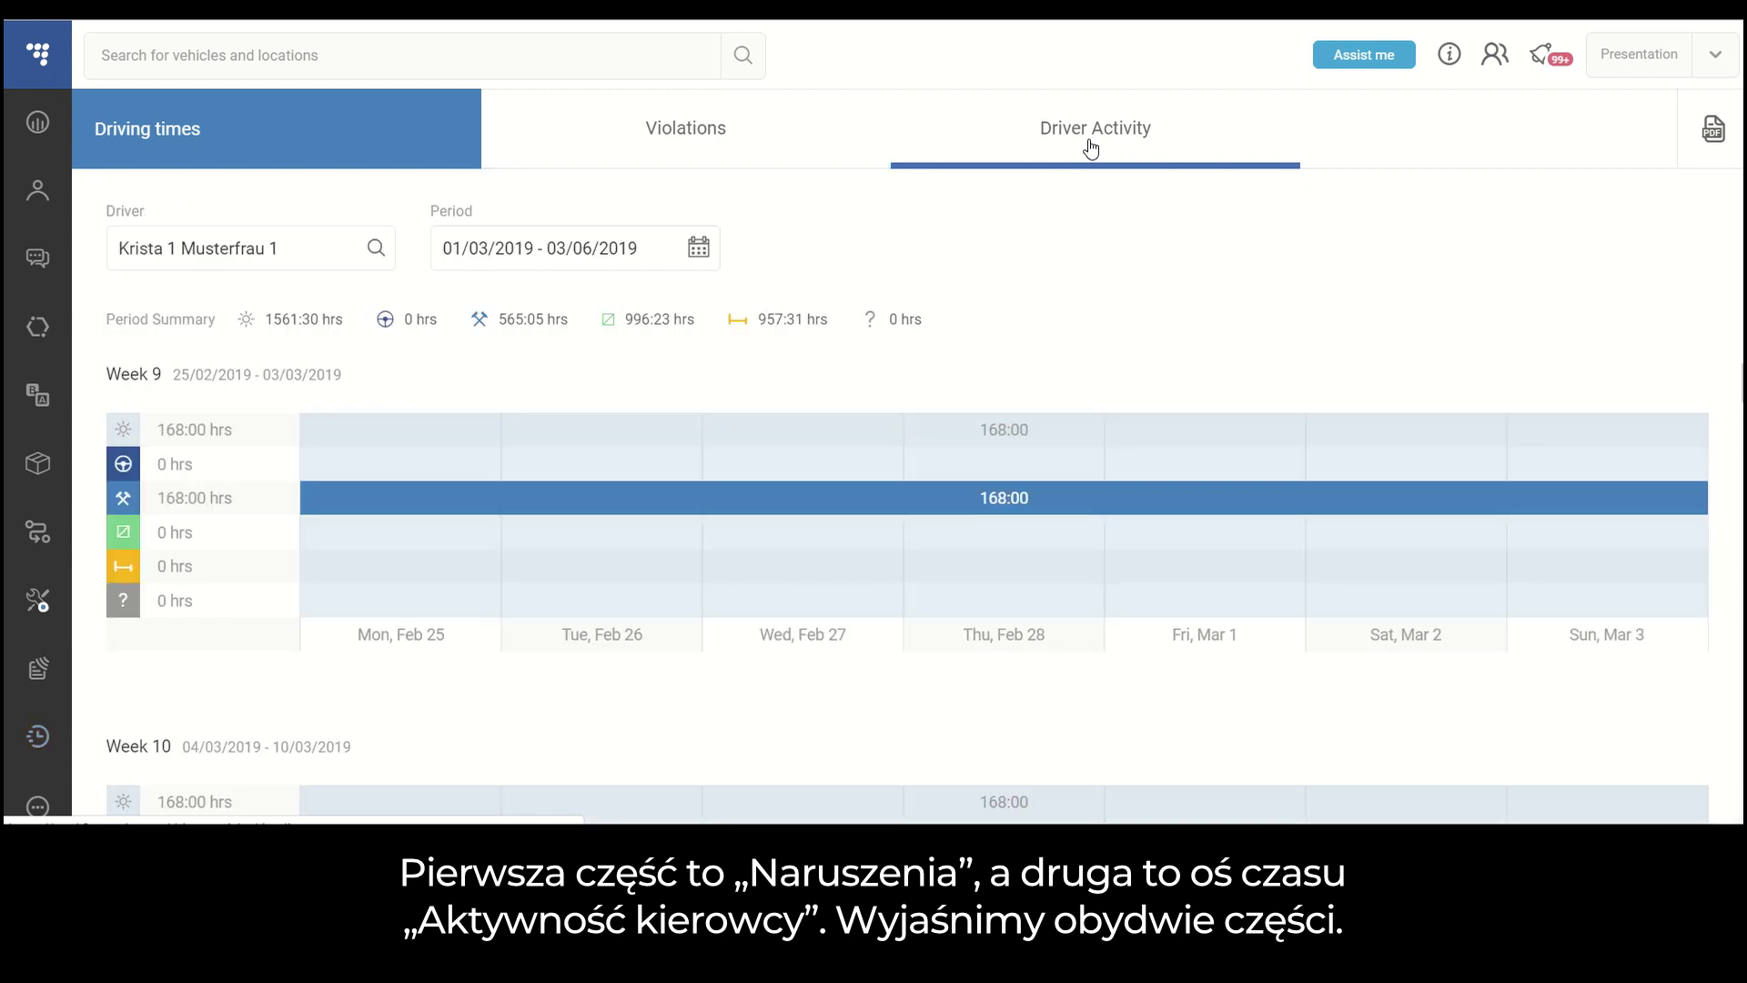
click(659, 143)
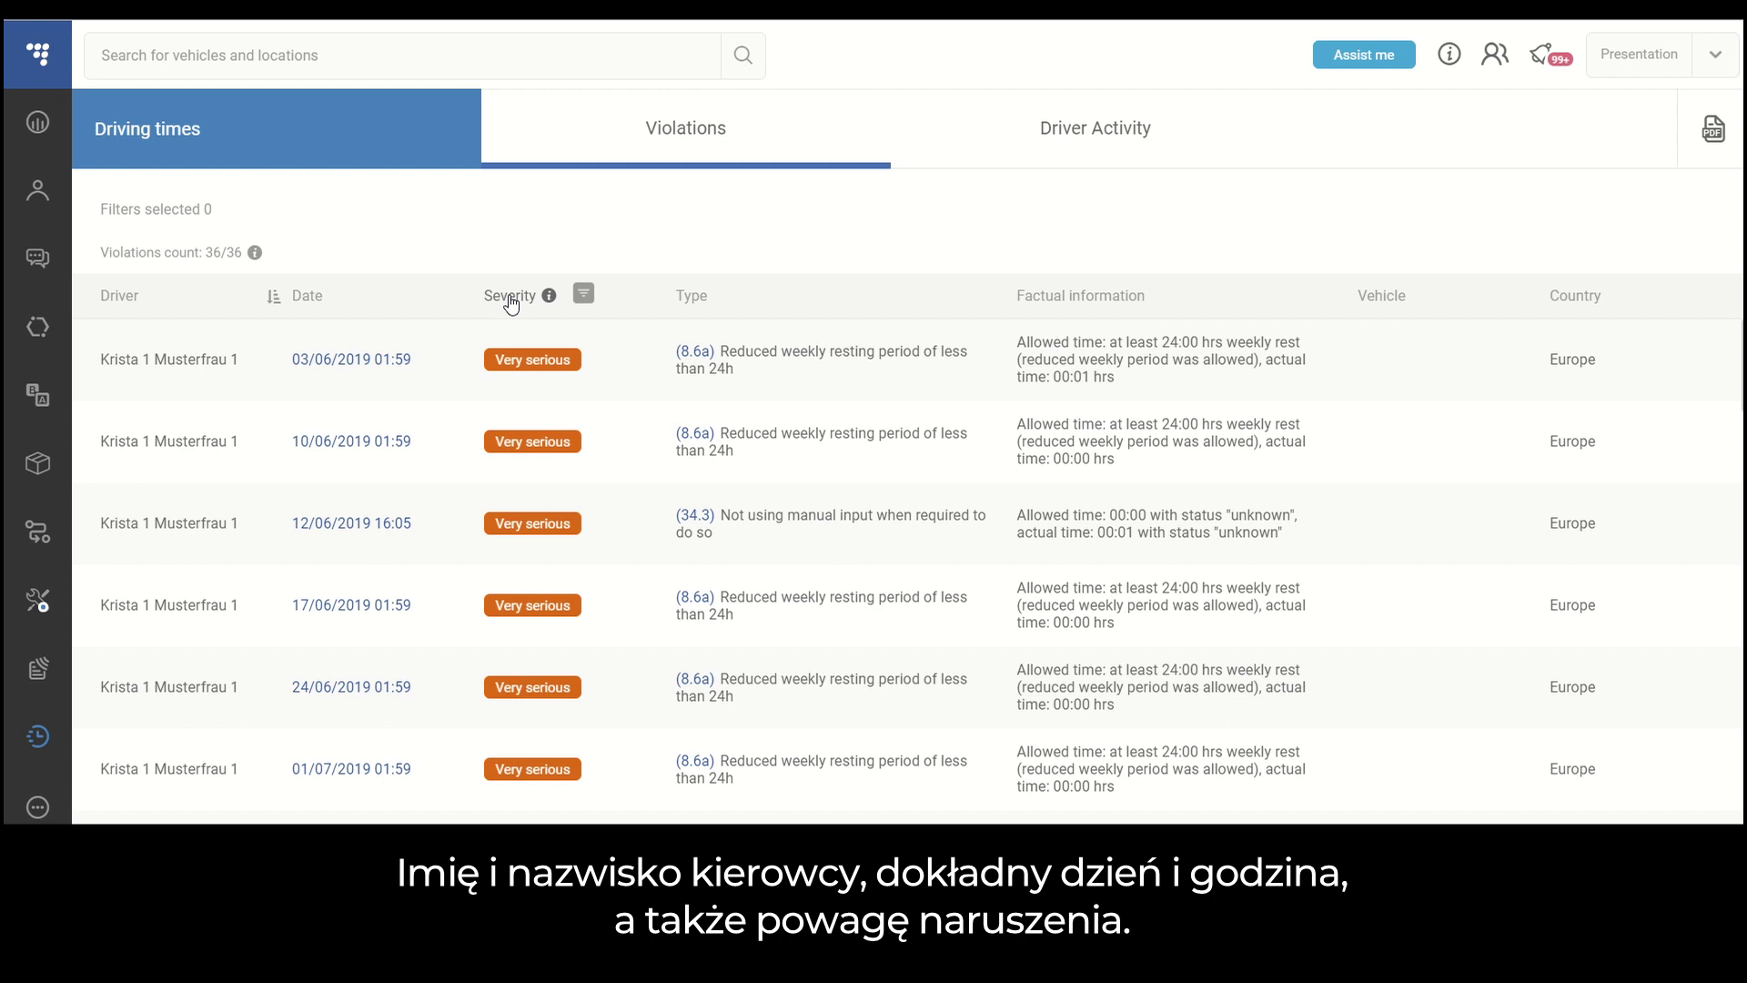
- Sort the violations table by Severity and read the EU regulation note beside the header
click(548, 299)
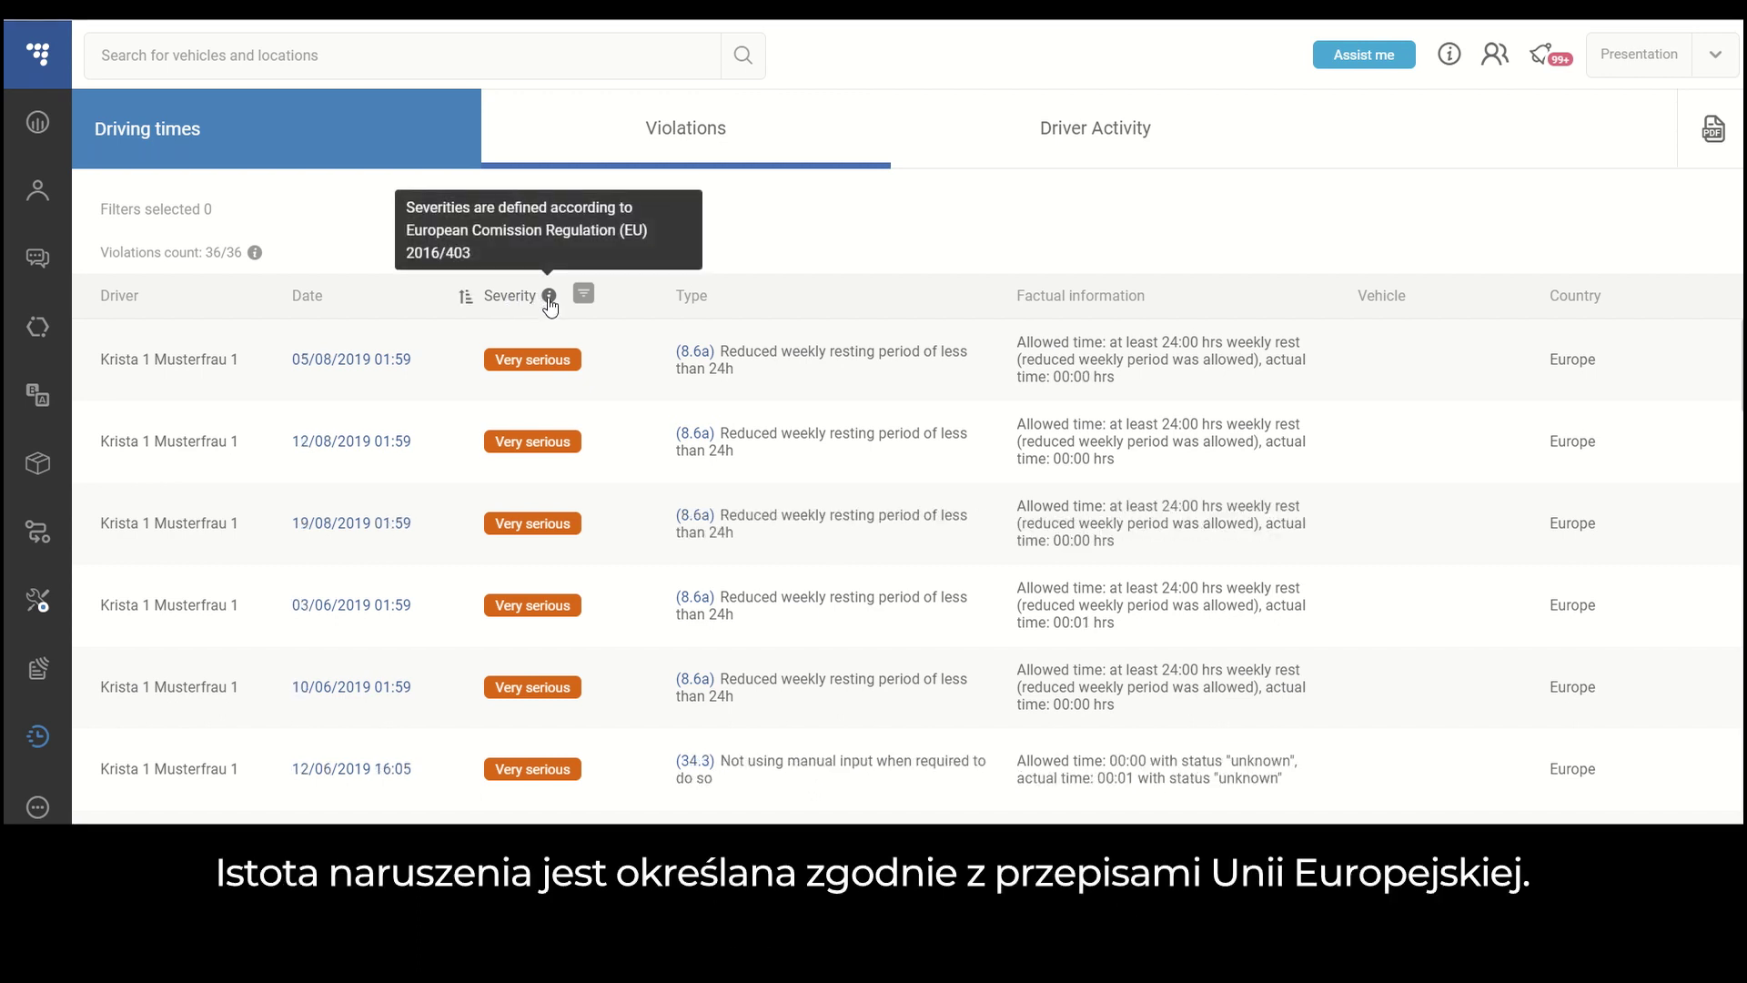
mouse_move(548, 296)
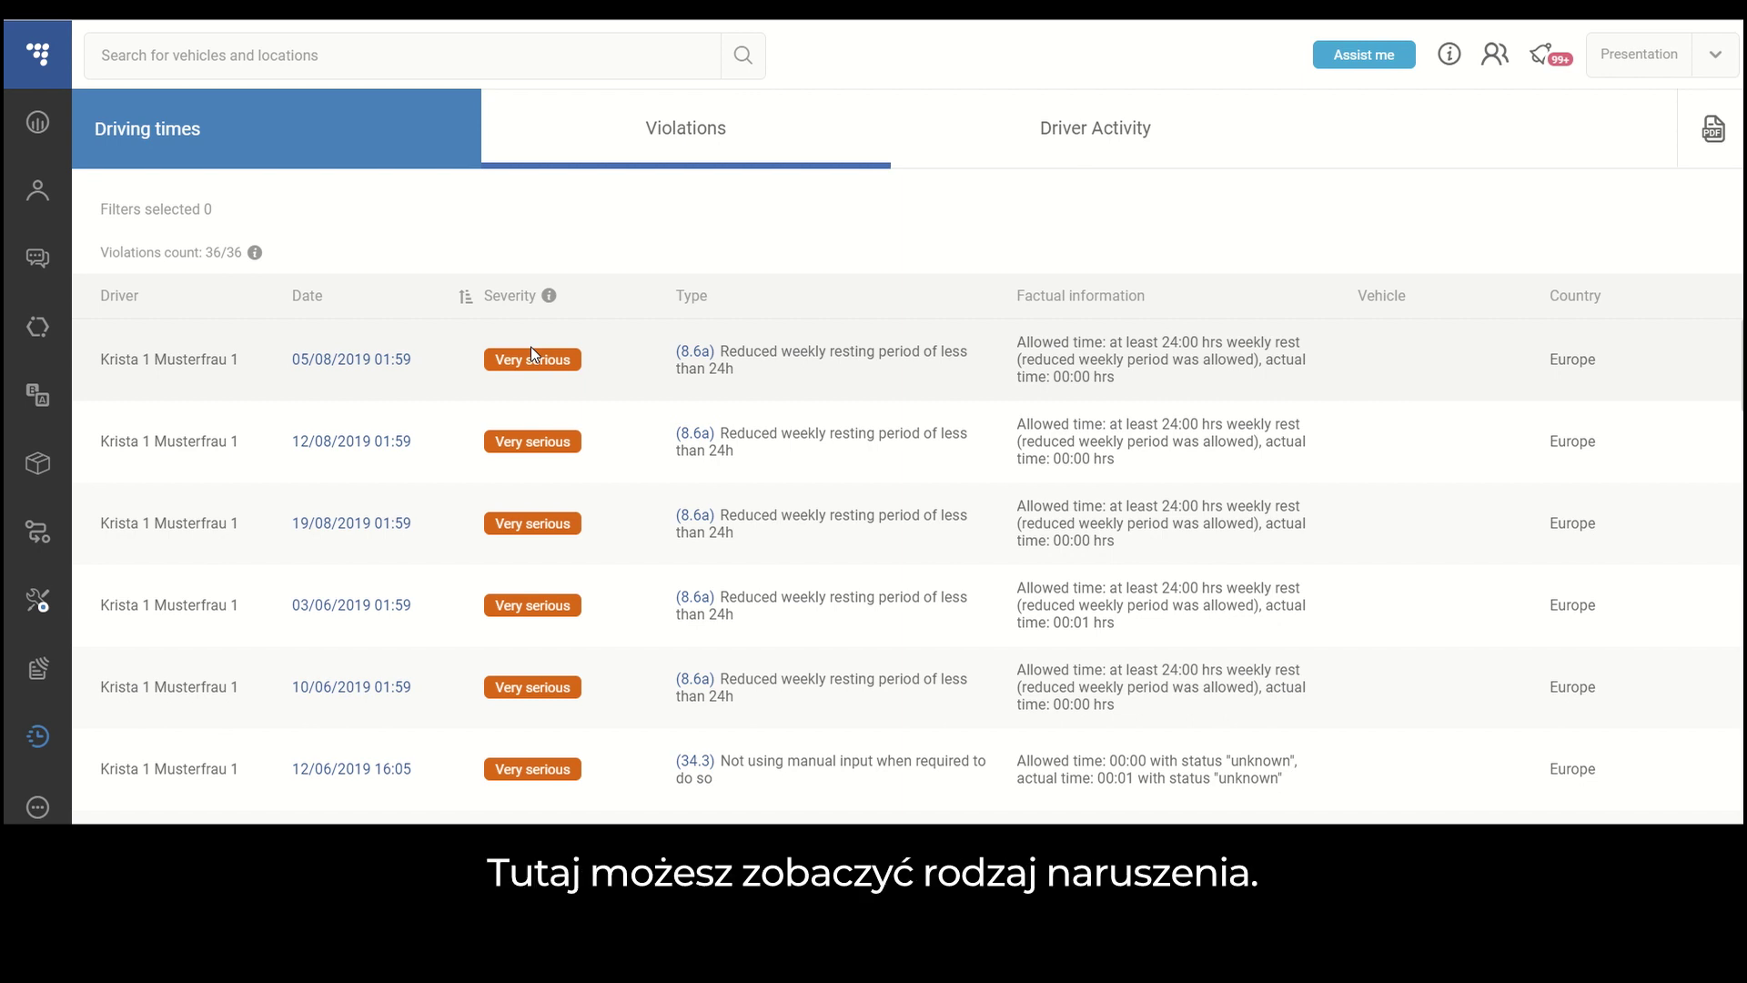
mouse_move(767, 304)
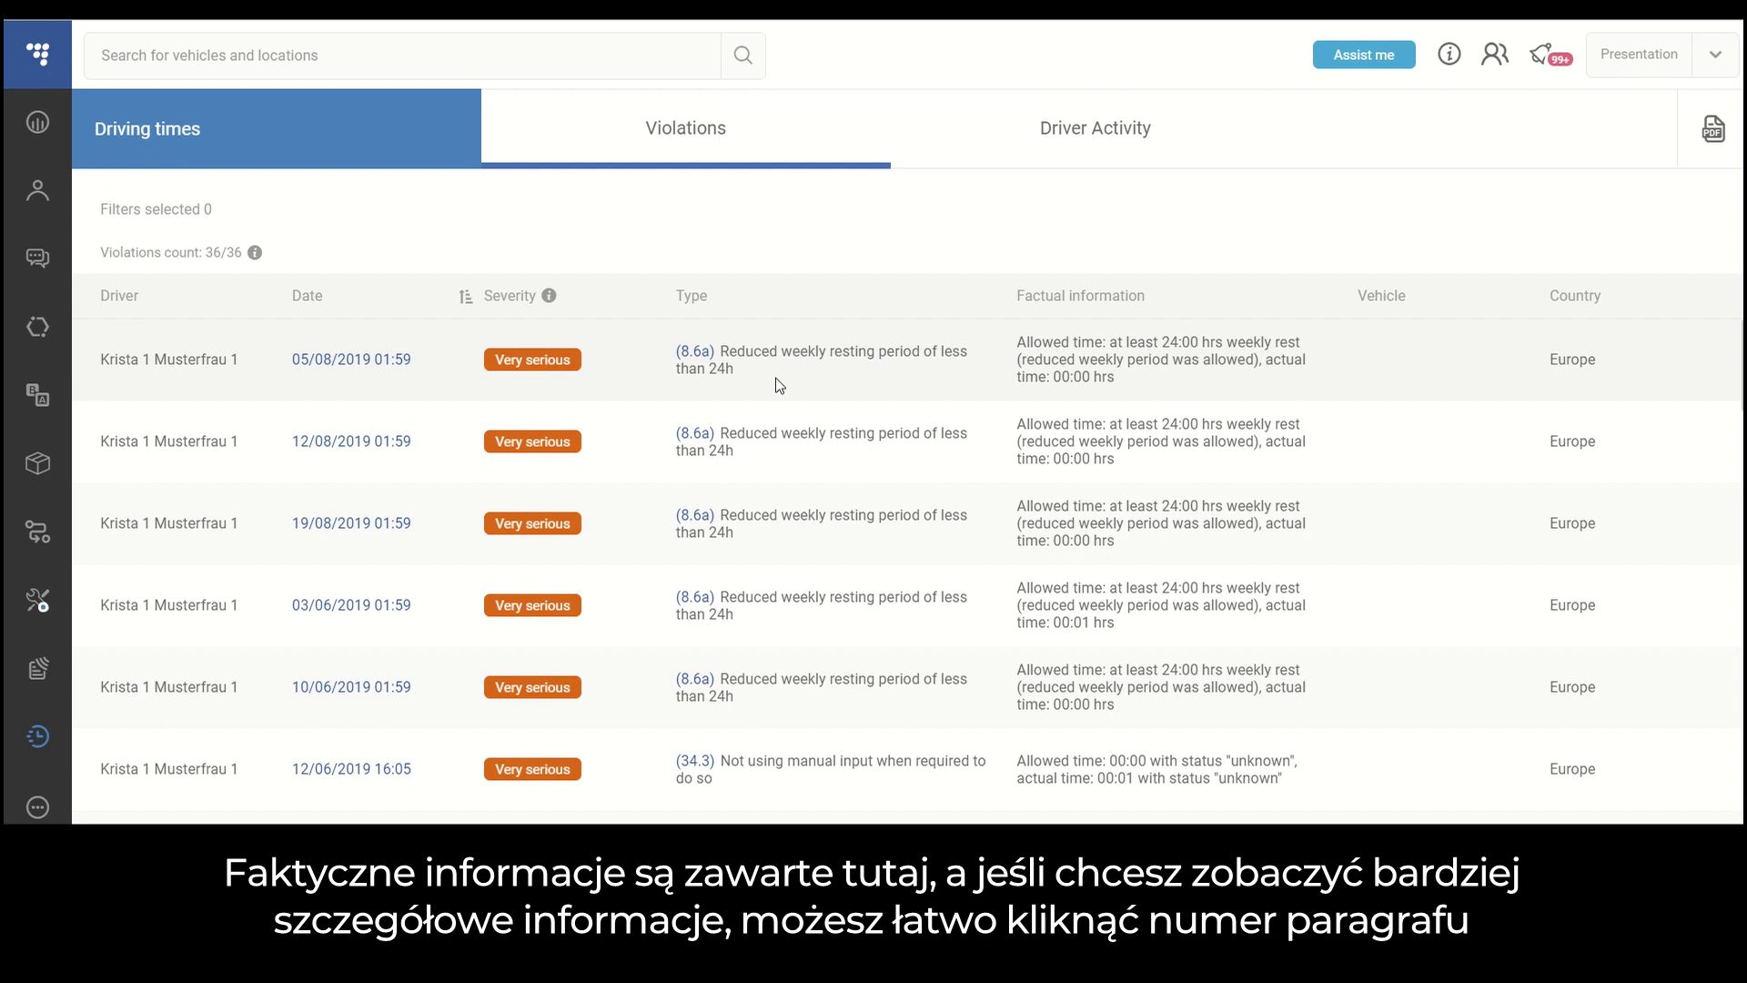
click(694, 362)
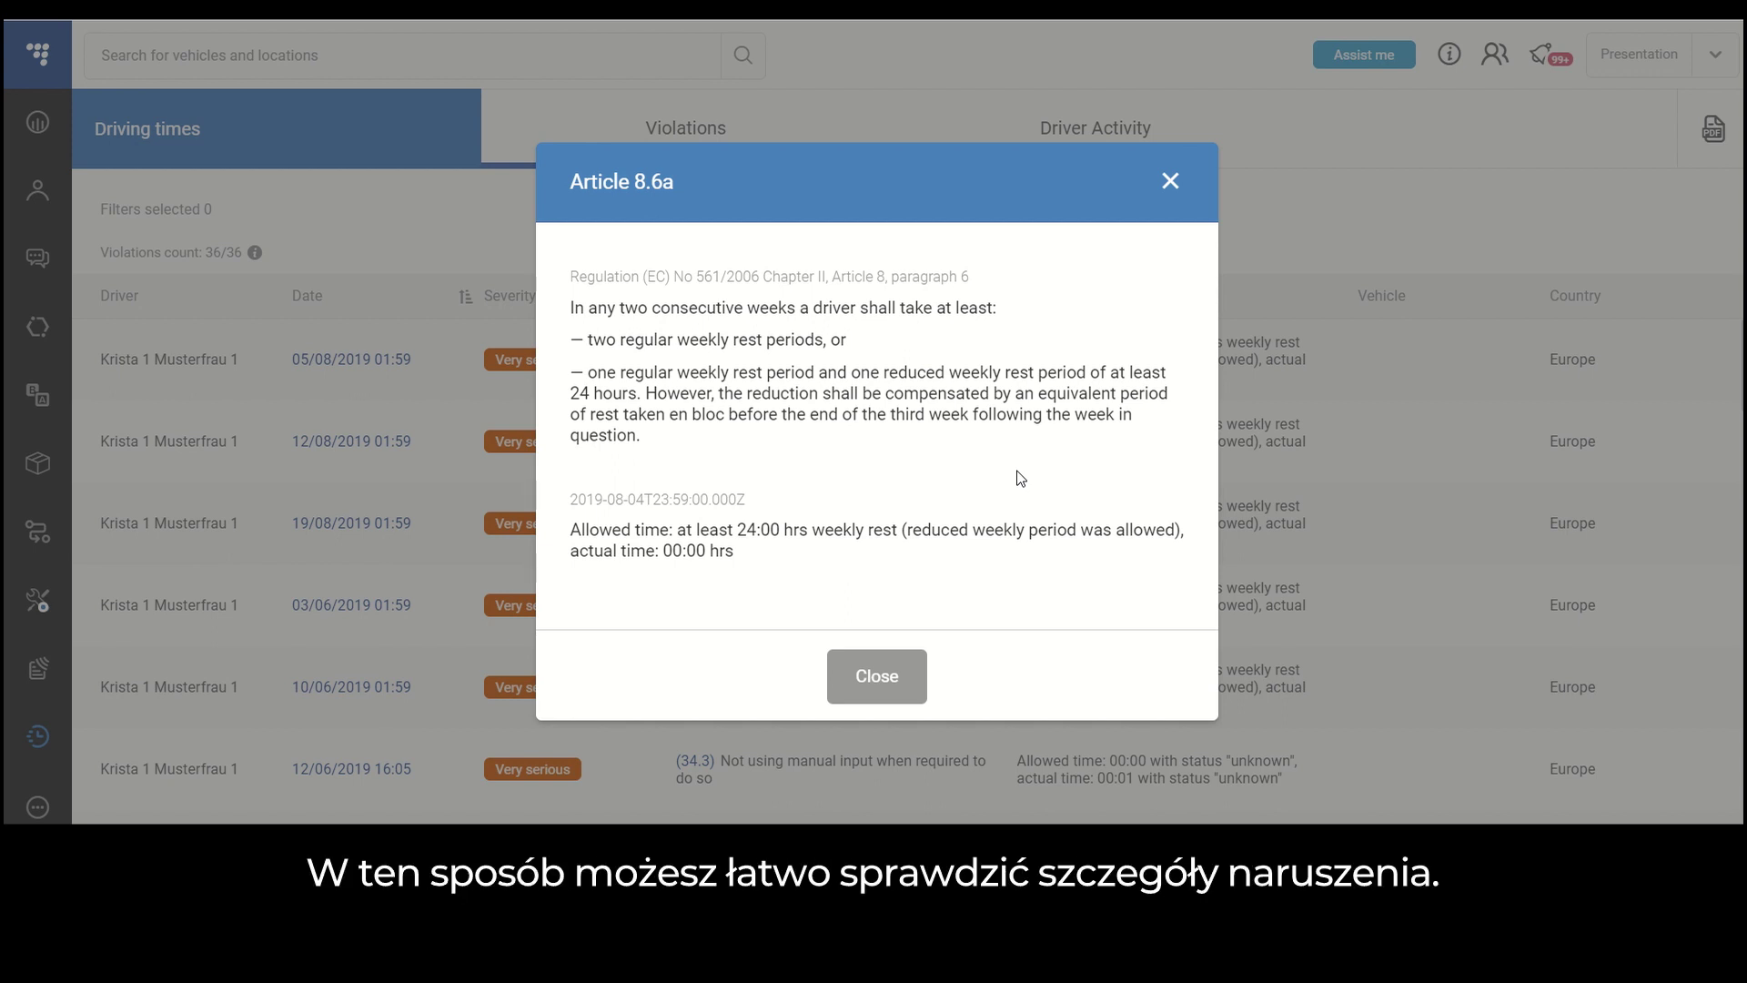
click(894, 696)
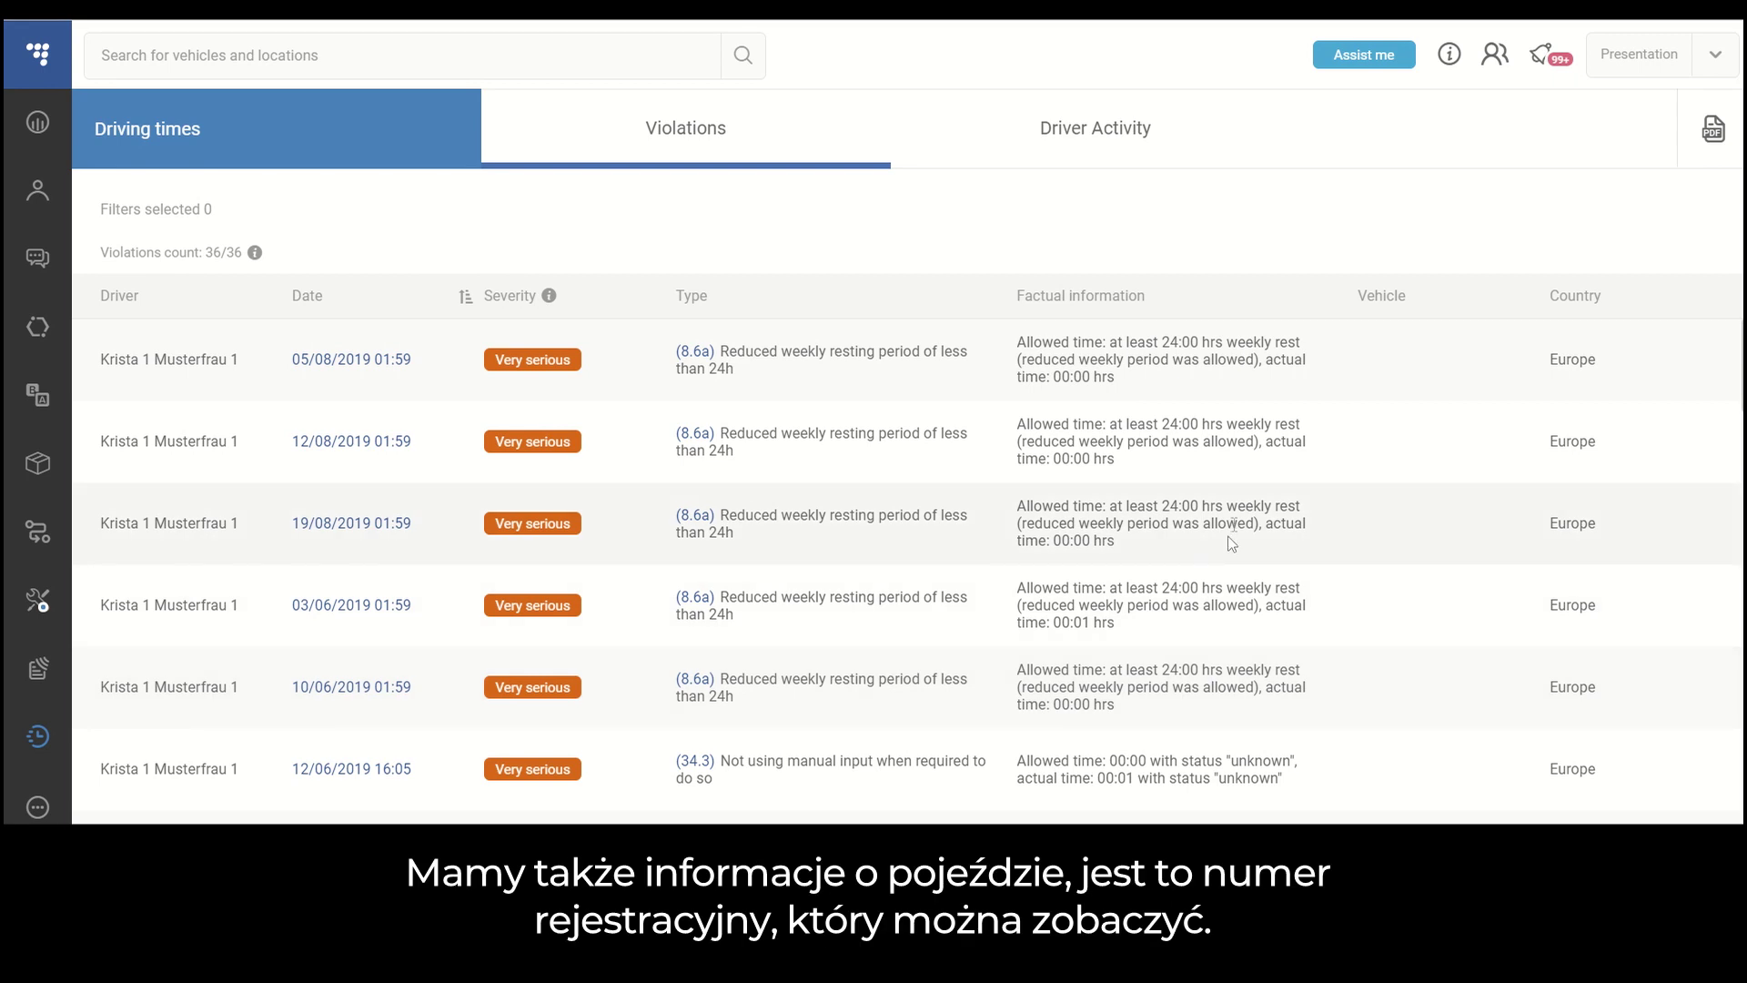
- Sort by Vehicle, check the vehicle filter without applying it, then sort by Date newest first
click(1382, 308)
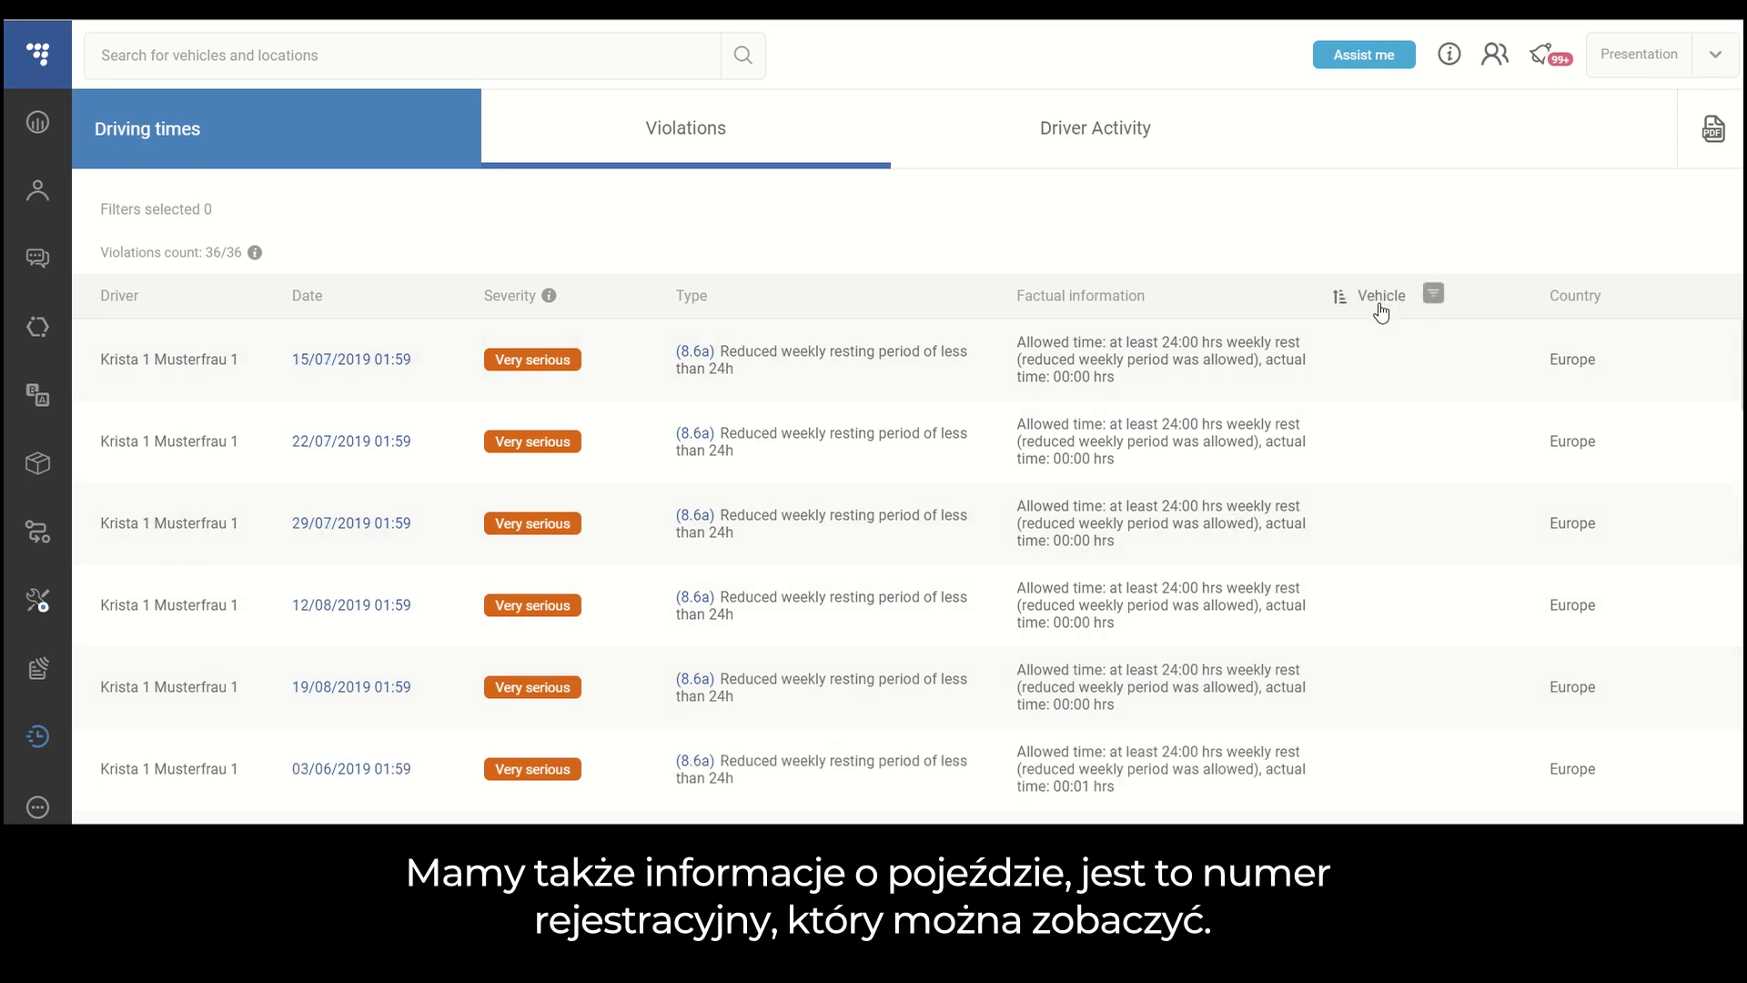
click(1433, 293)
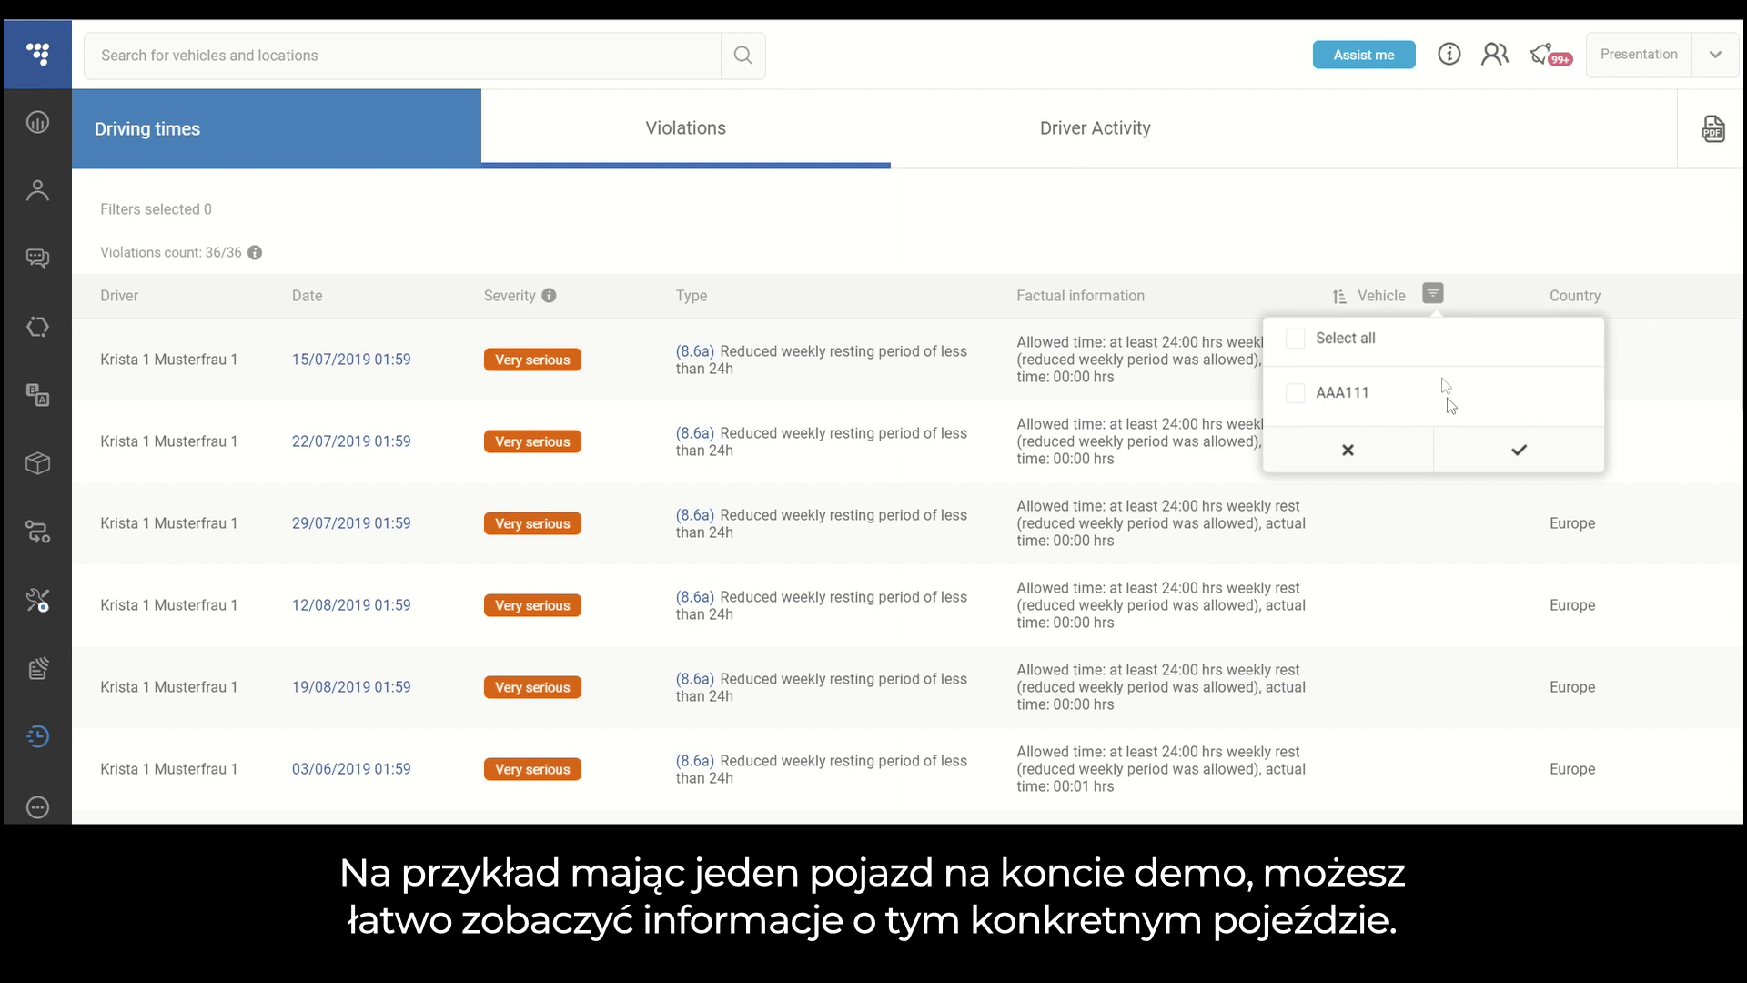
click(1466, 298)
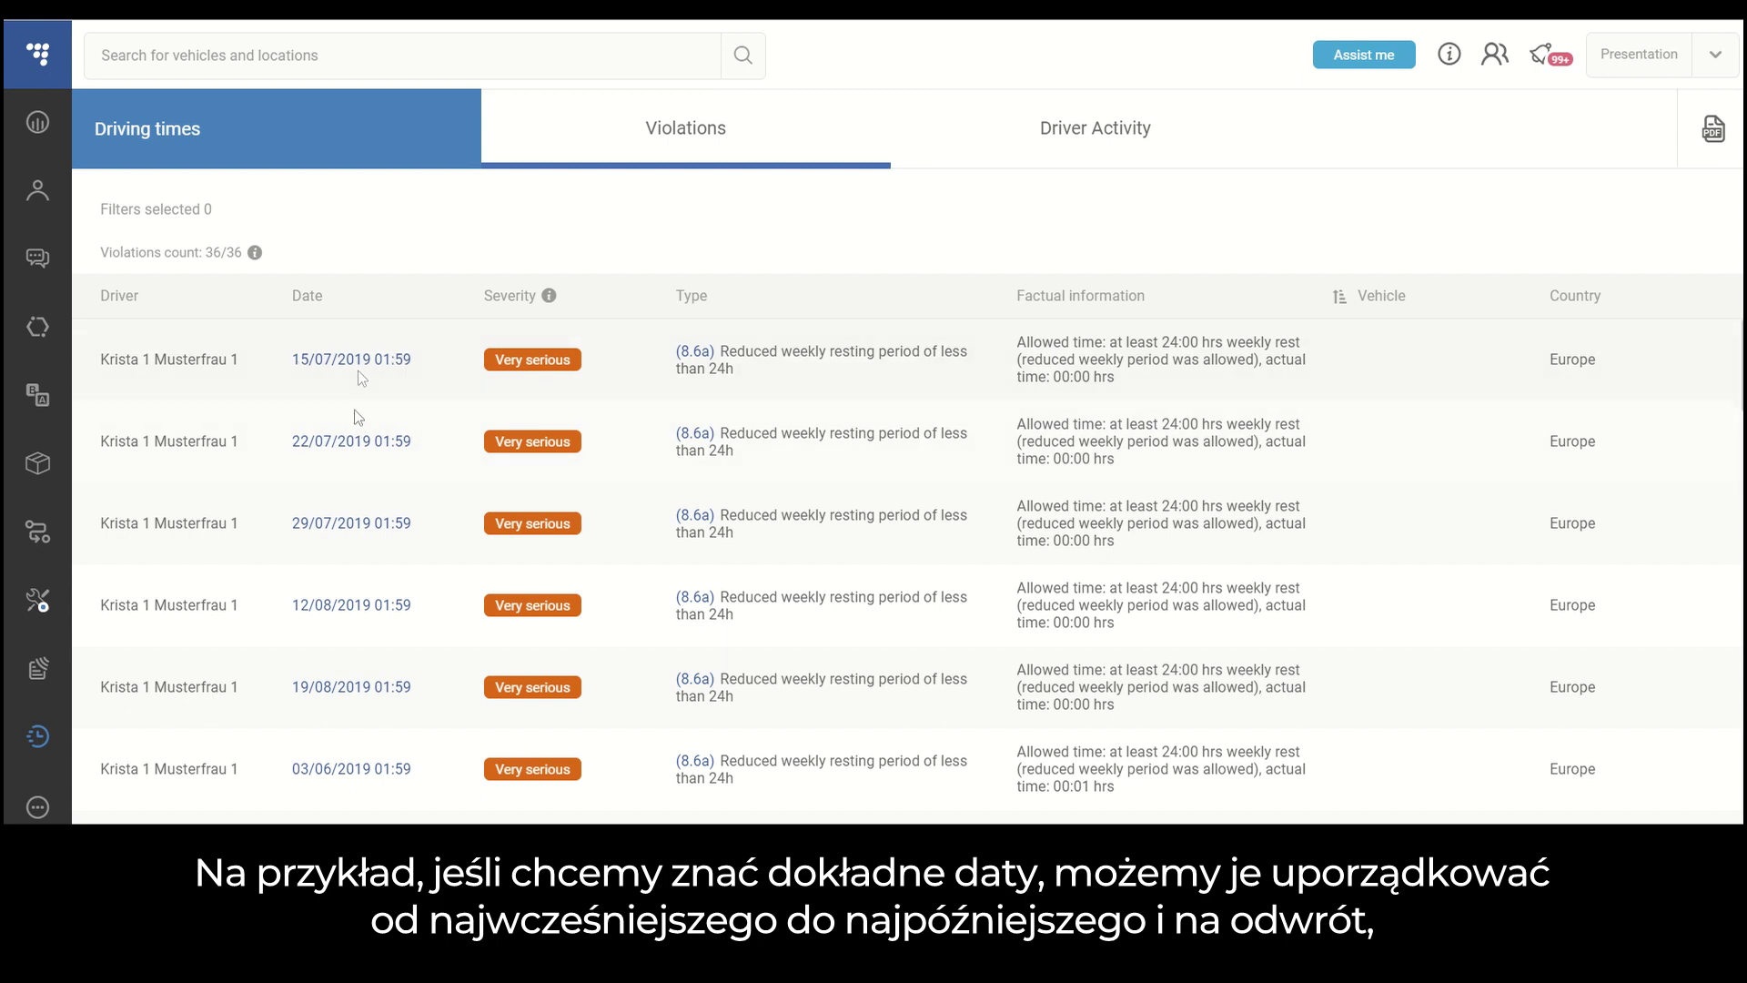
click(309, 299)
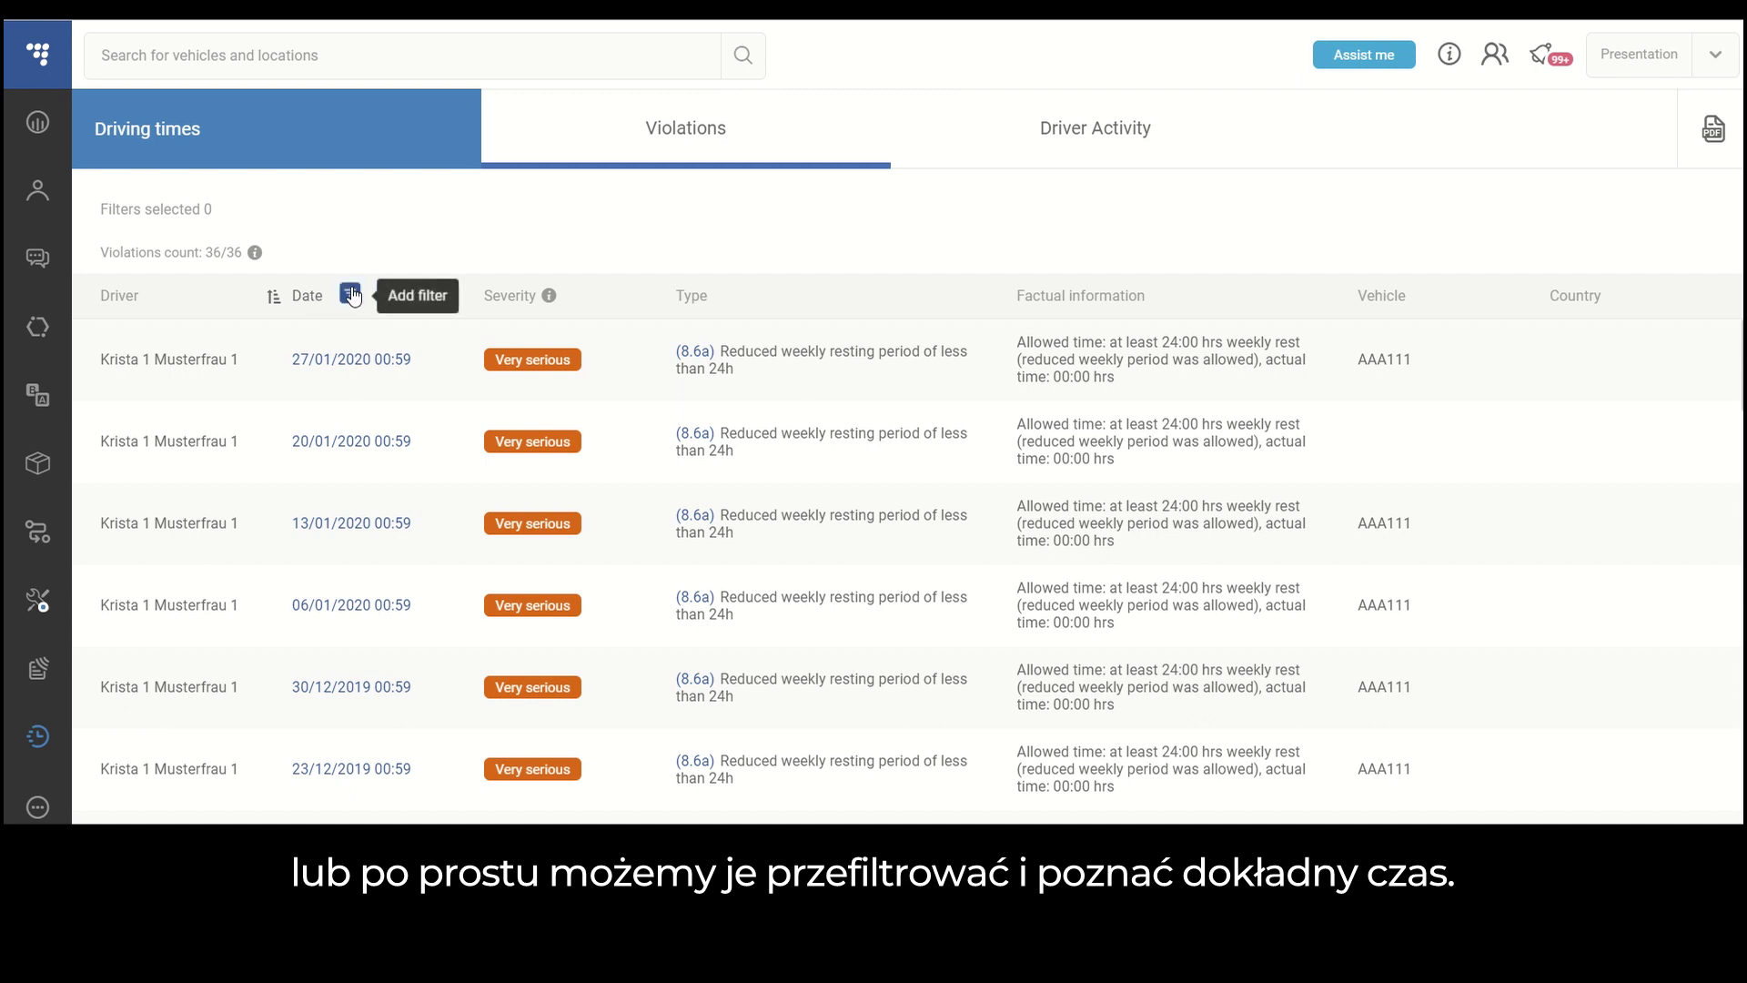
- Apply a 1 February–15 April 2020 date filter, then remove it again
click(350, 293)
click(310, 573)
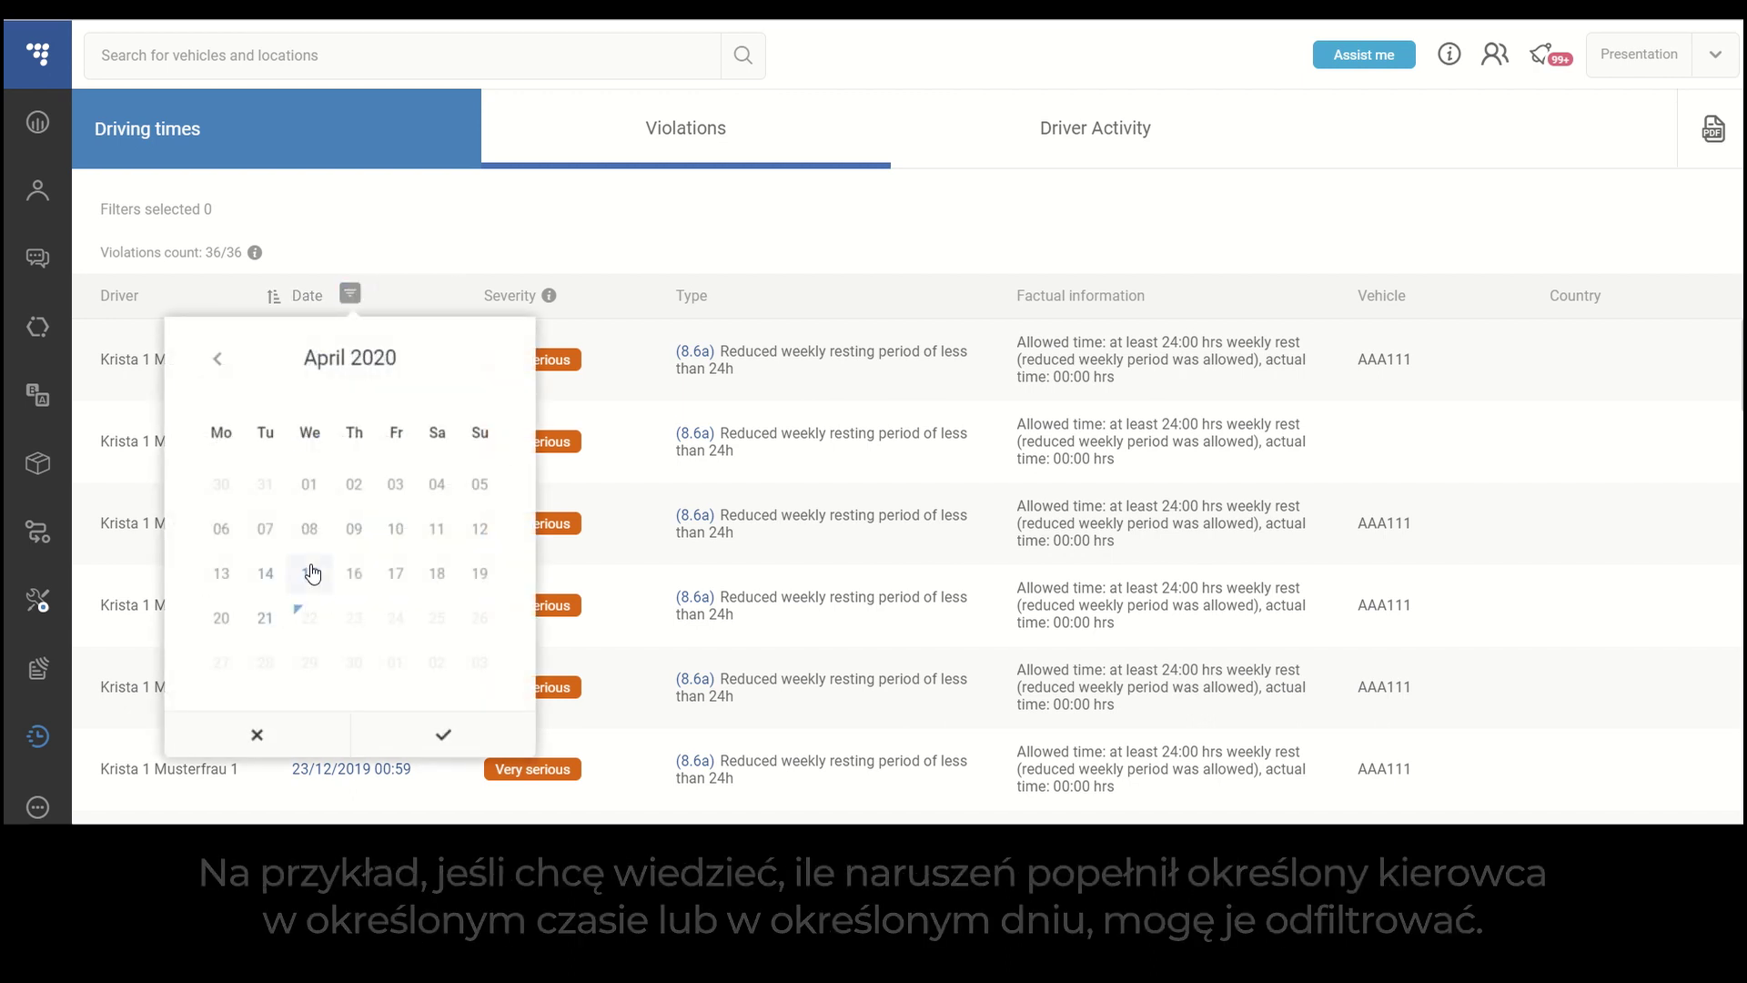
click(218, 360)
click(218, 360)
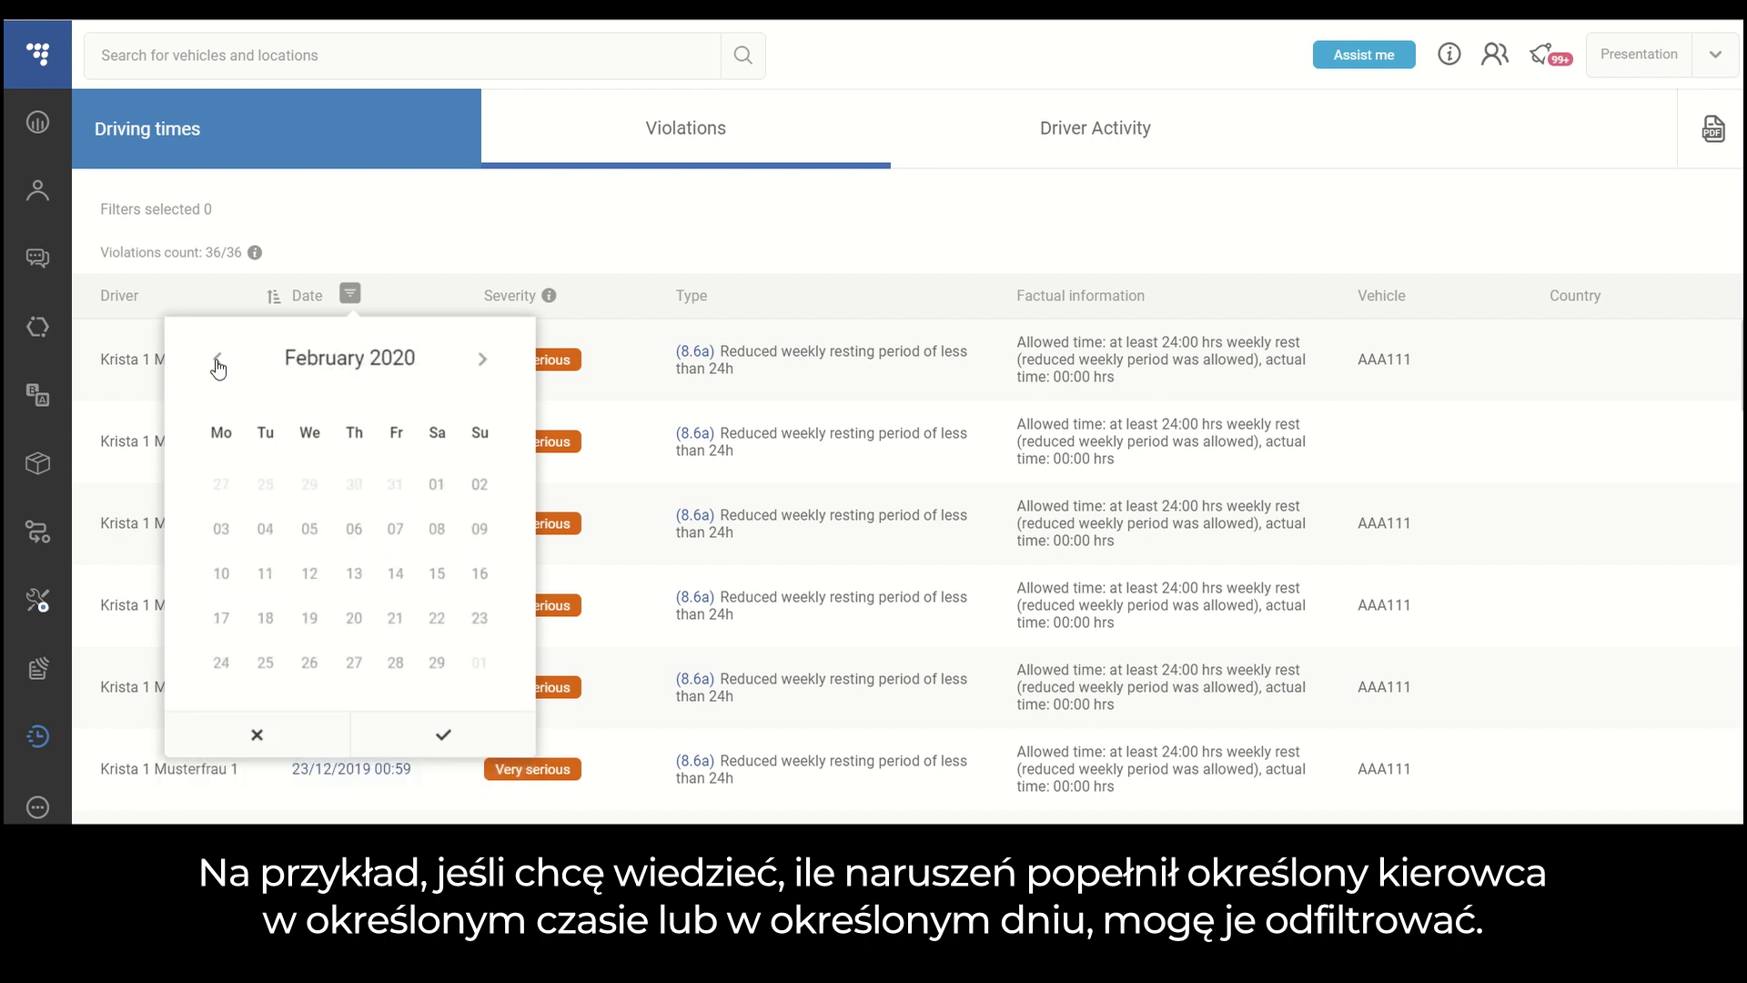
click(438, 487)
click(443, 734)
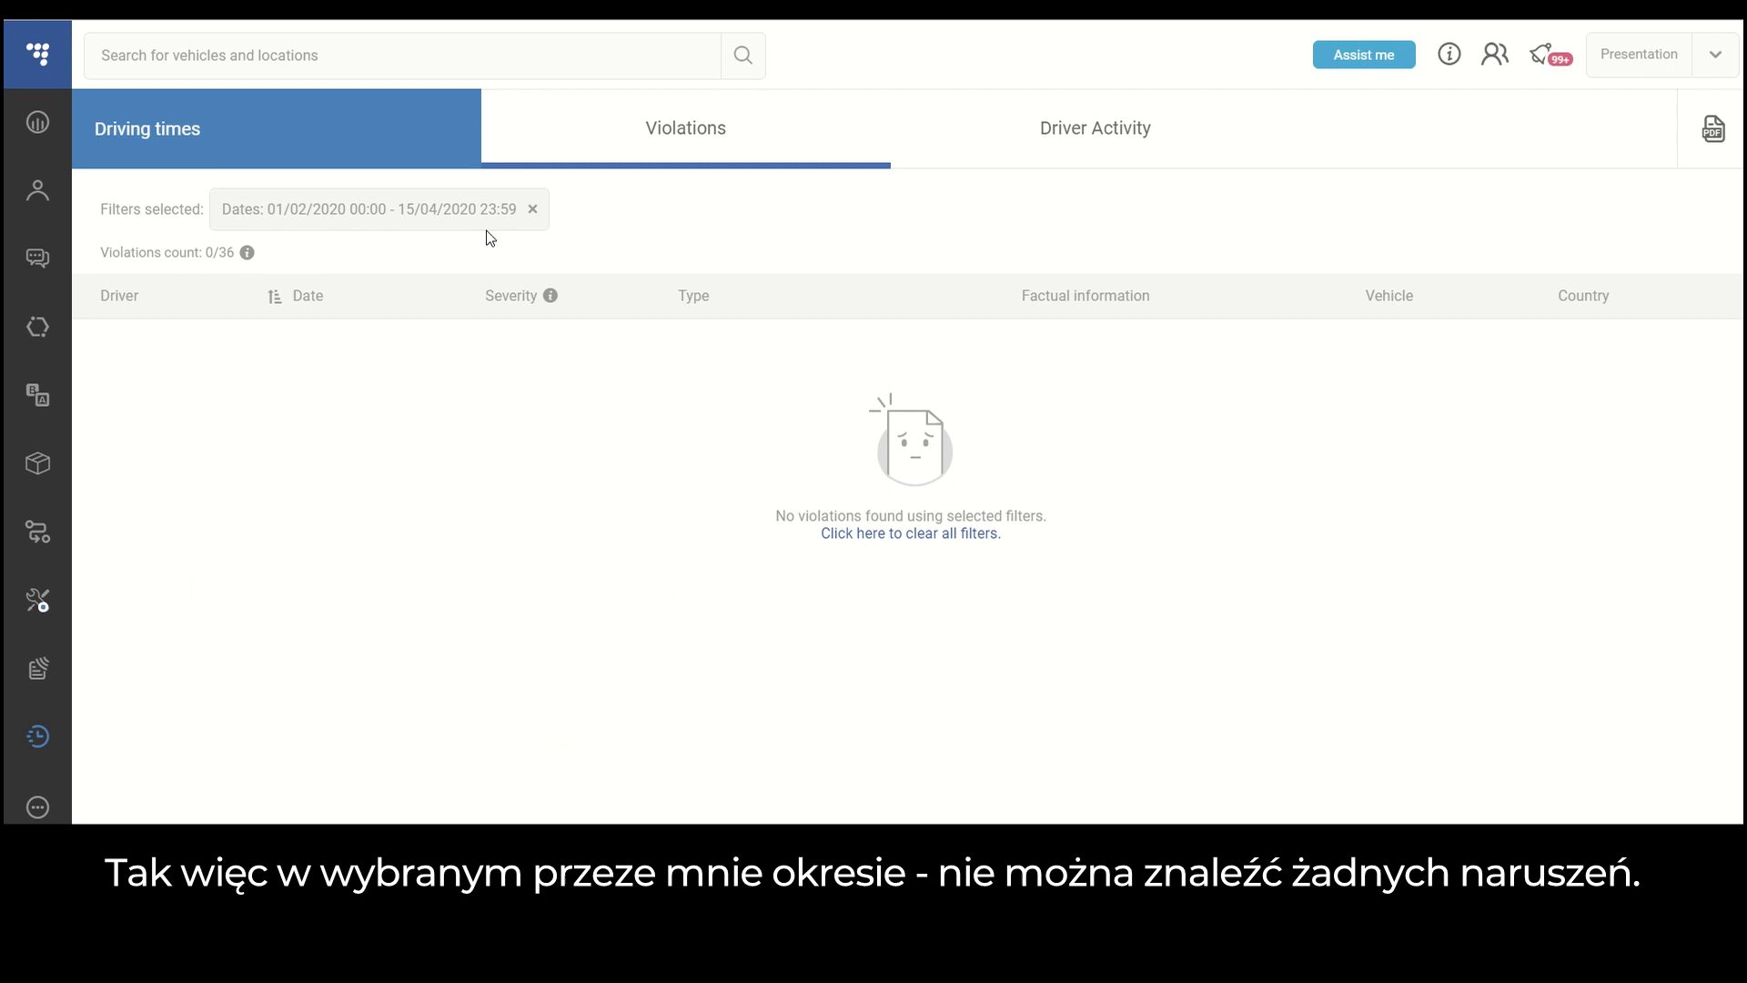
click(532, 211)
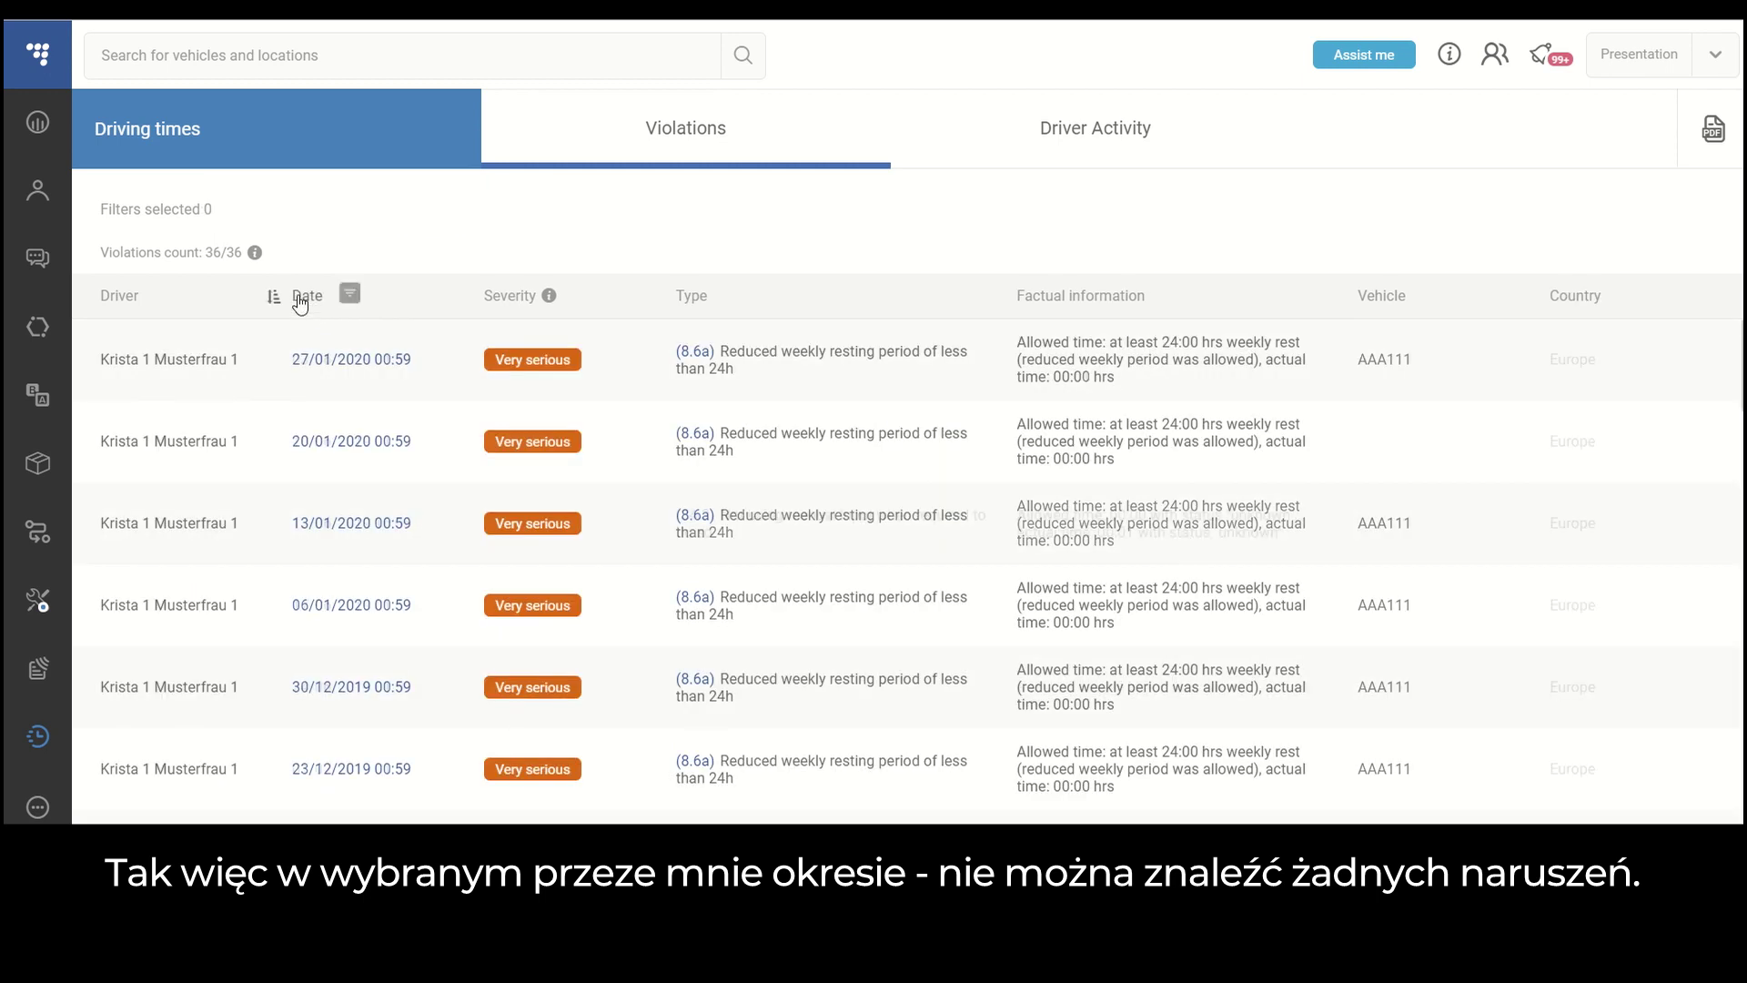
- Filter the violations to the date range 1–31 December 2019
click(350, 293)
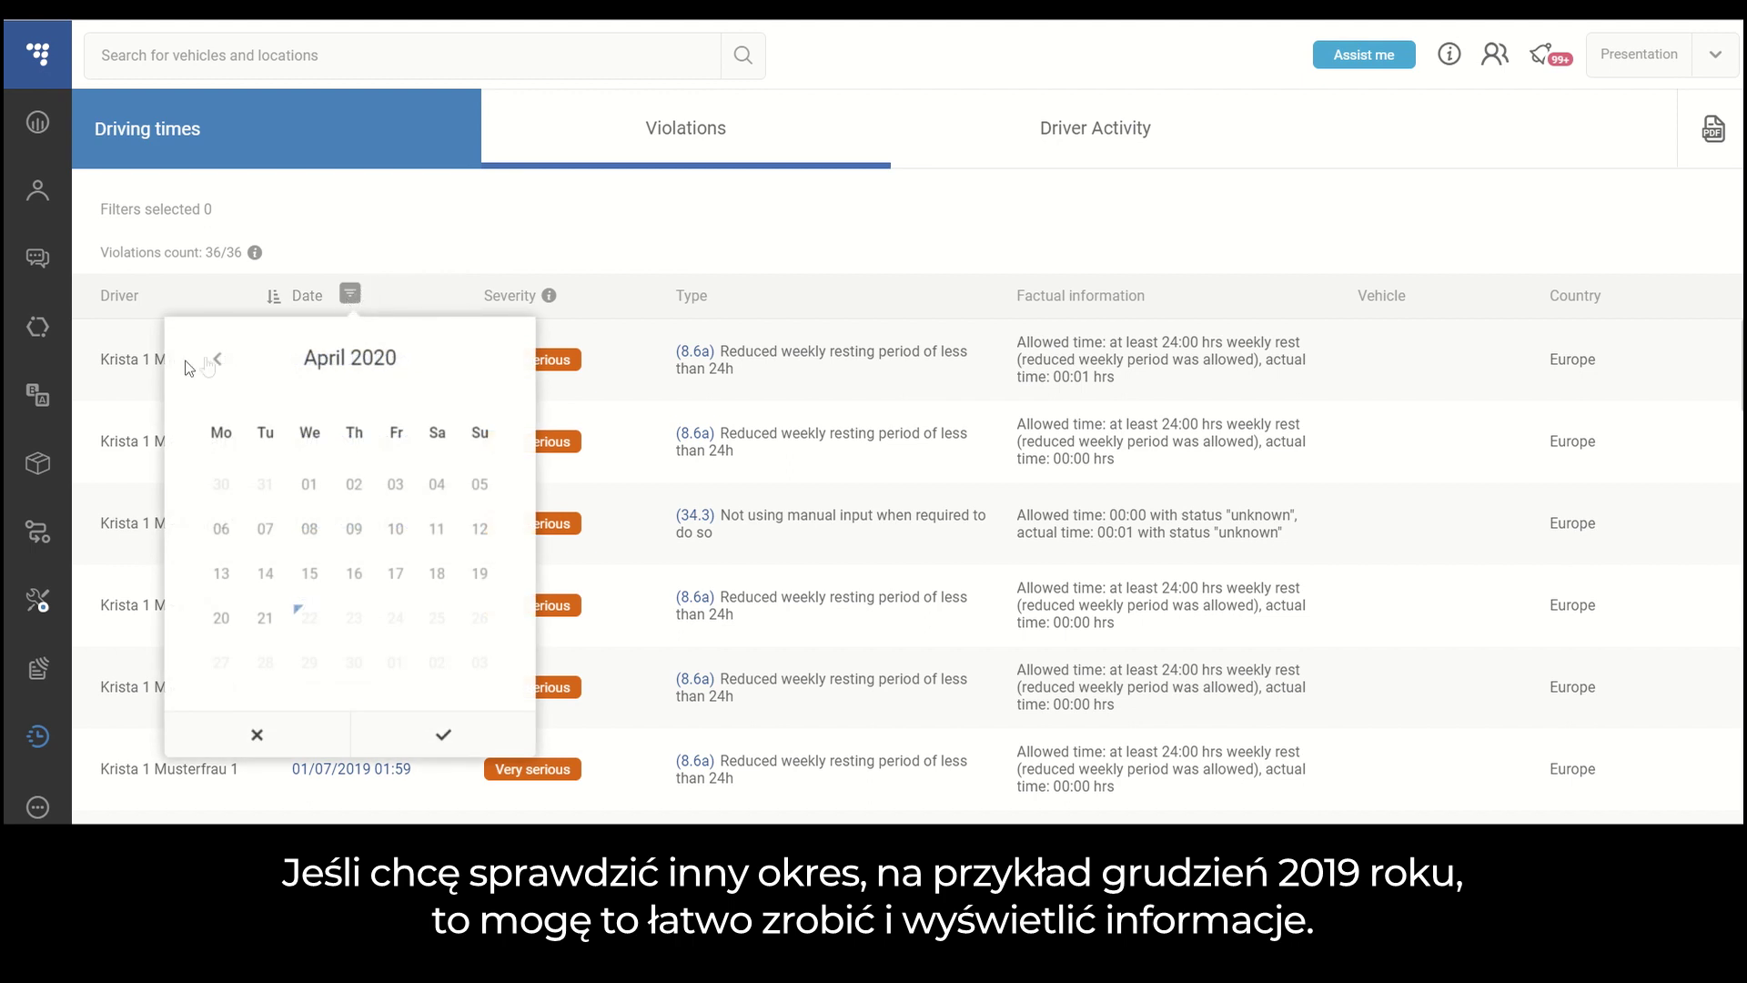
click(221, 362)
click(221, 362)
click(221, 362)
click(221, 362)
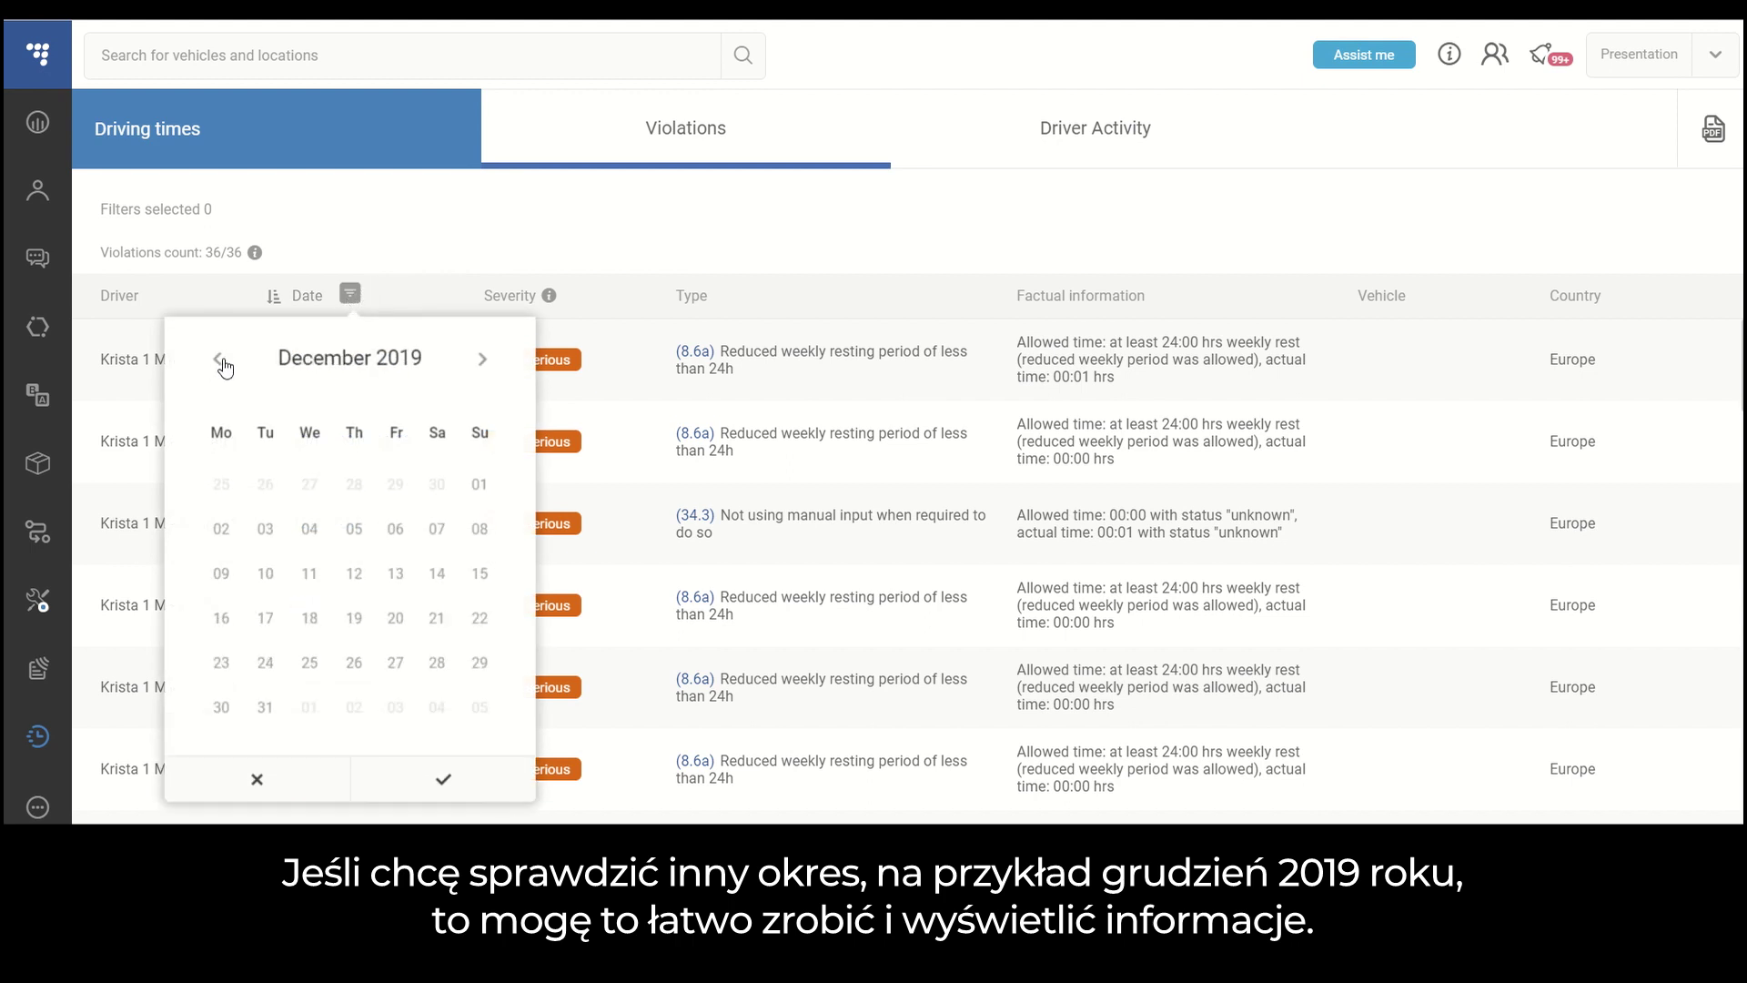
click(265, 707)
click(480, 486)
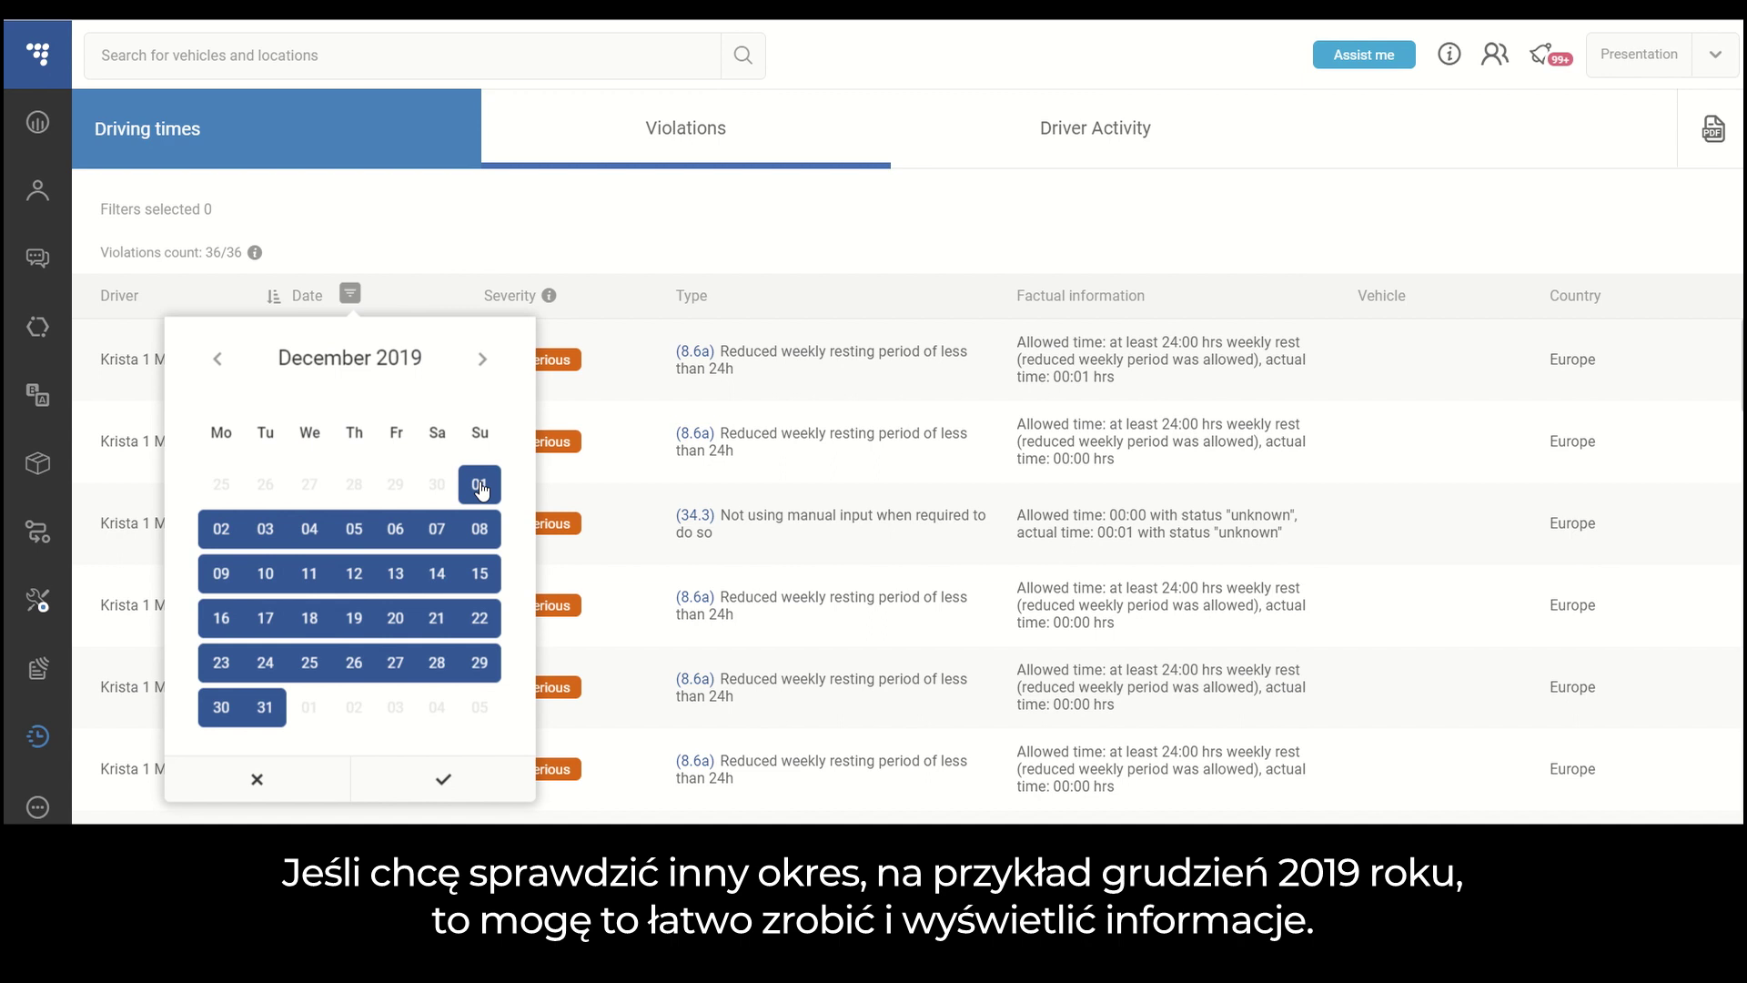
click(446, 779)
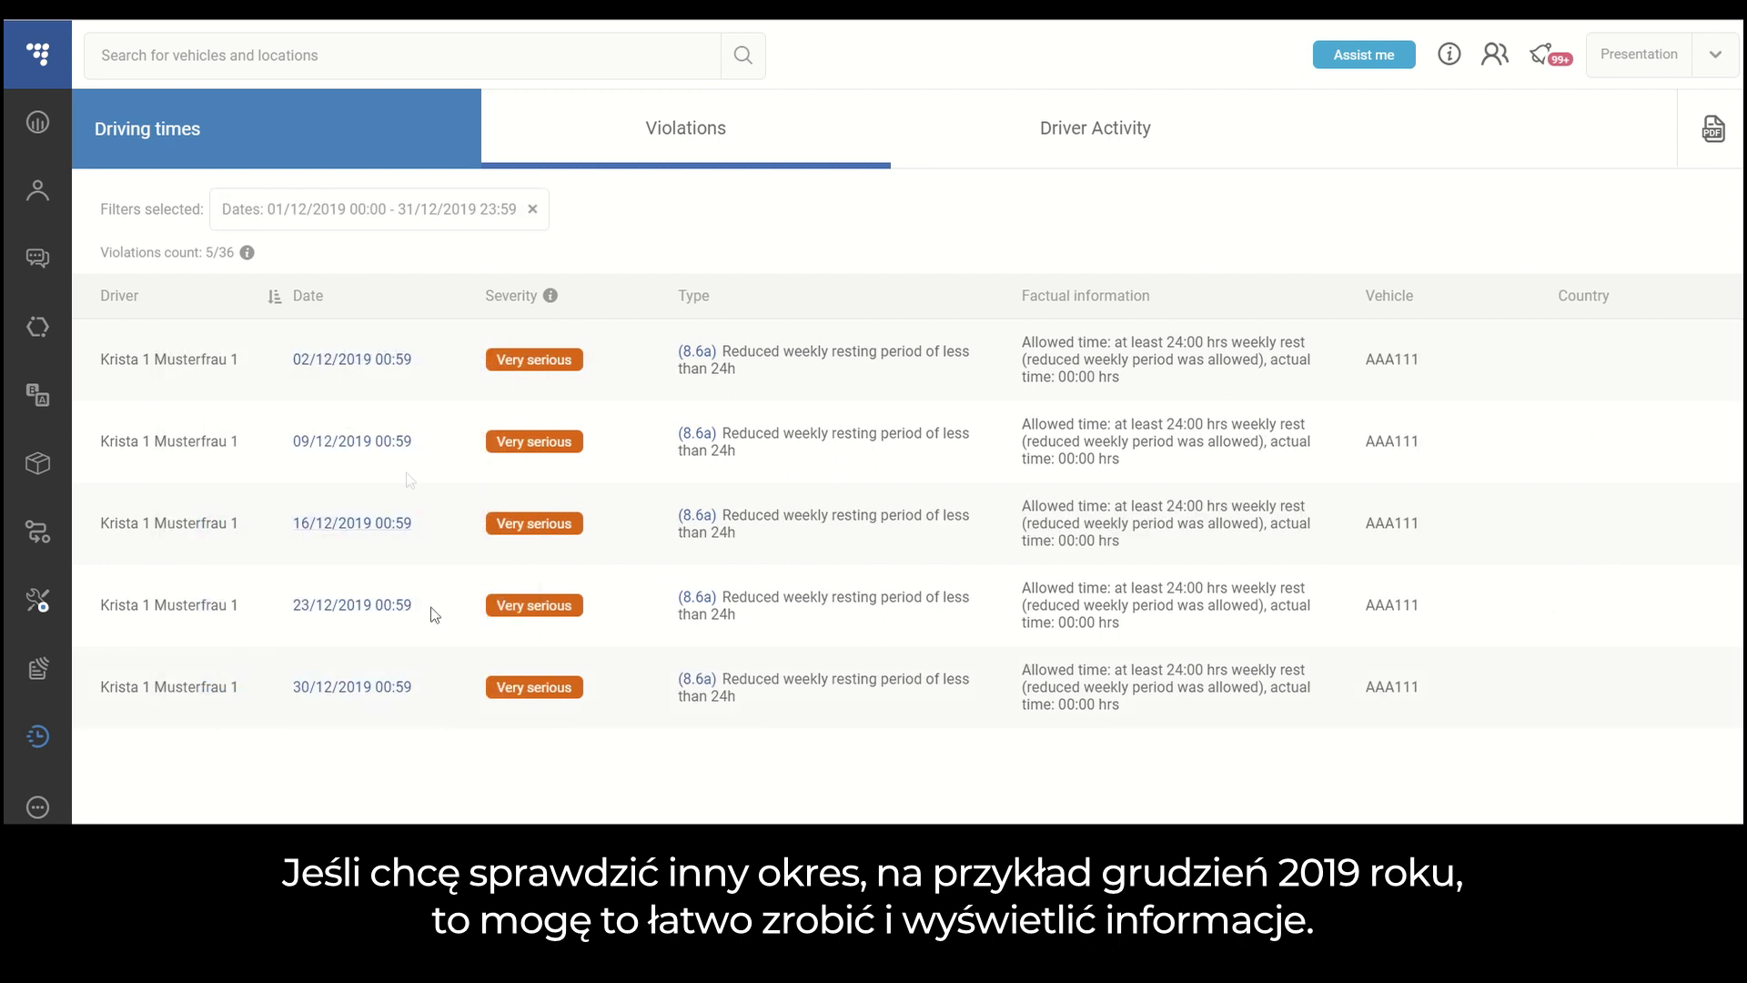
- Remove the December 2019 date filter and check the vehicle filter options without changes
click(532, 210)
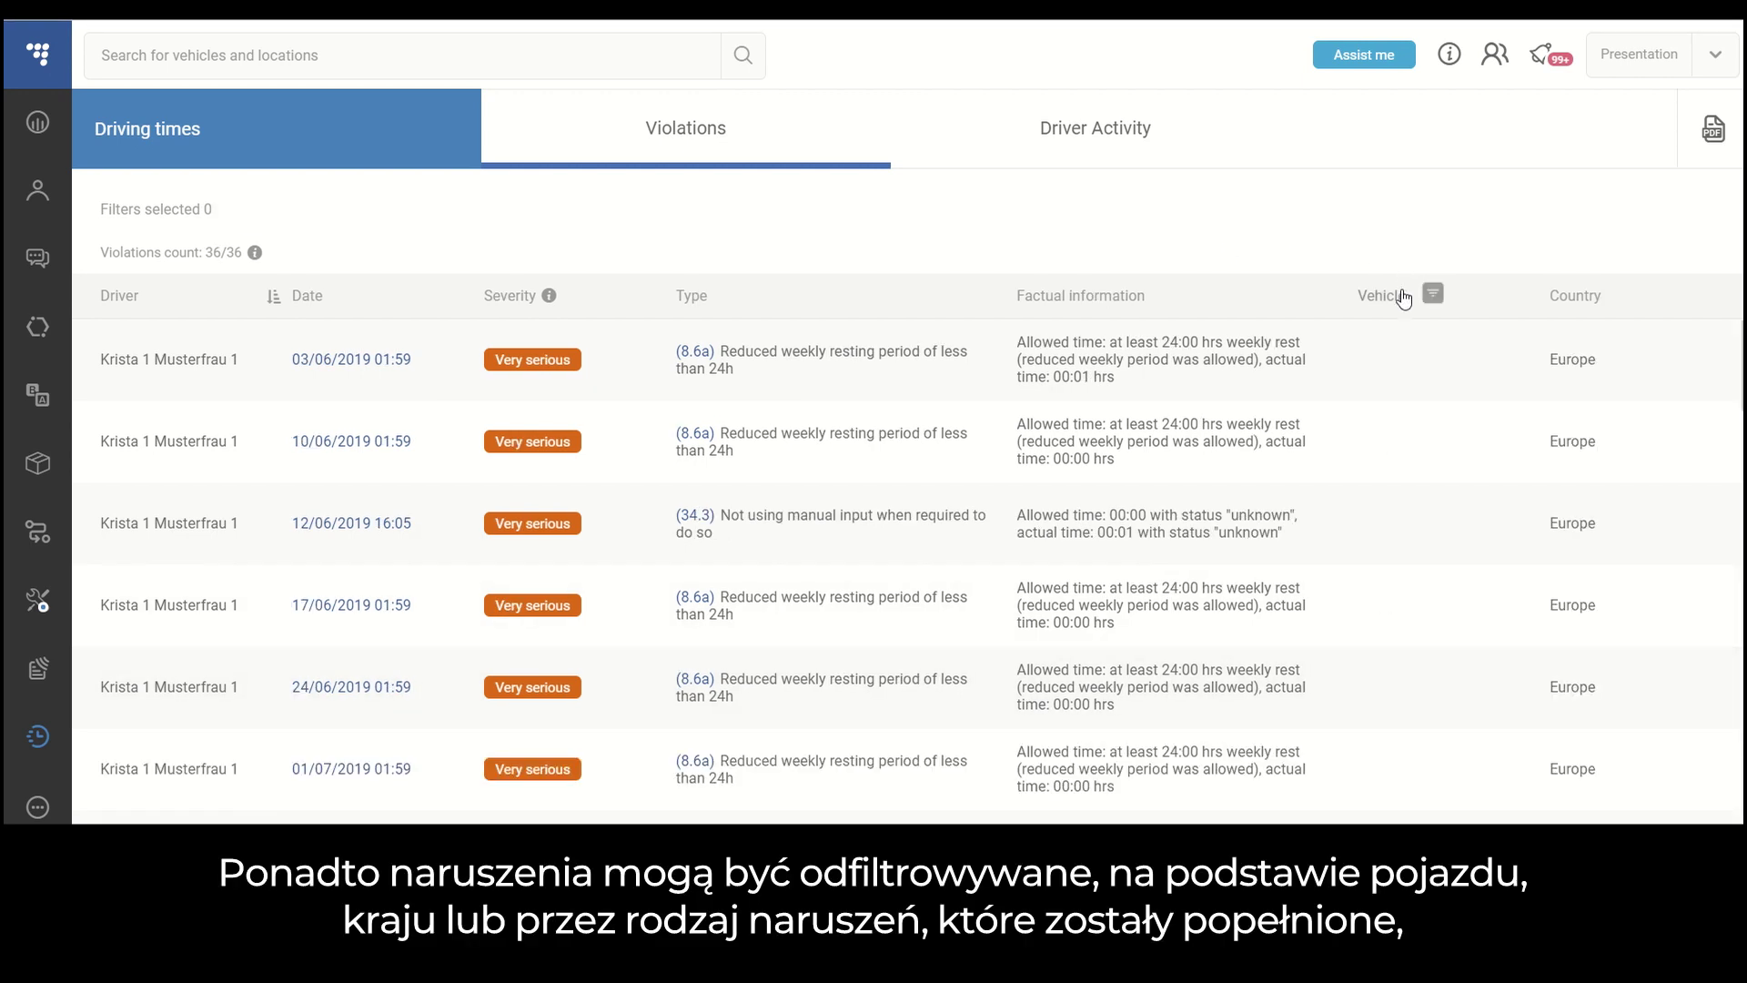
click(1435, 292)
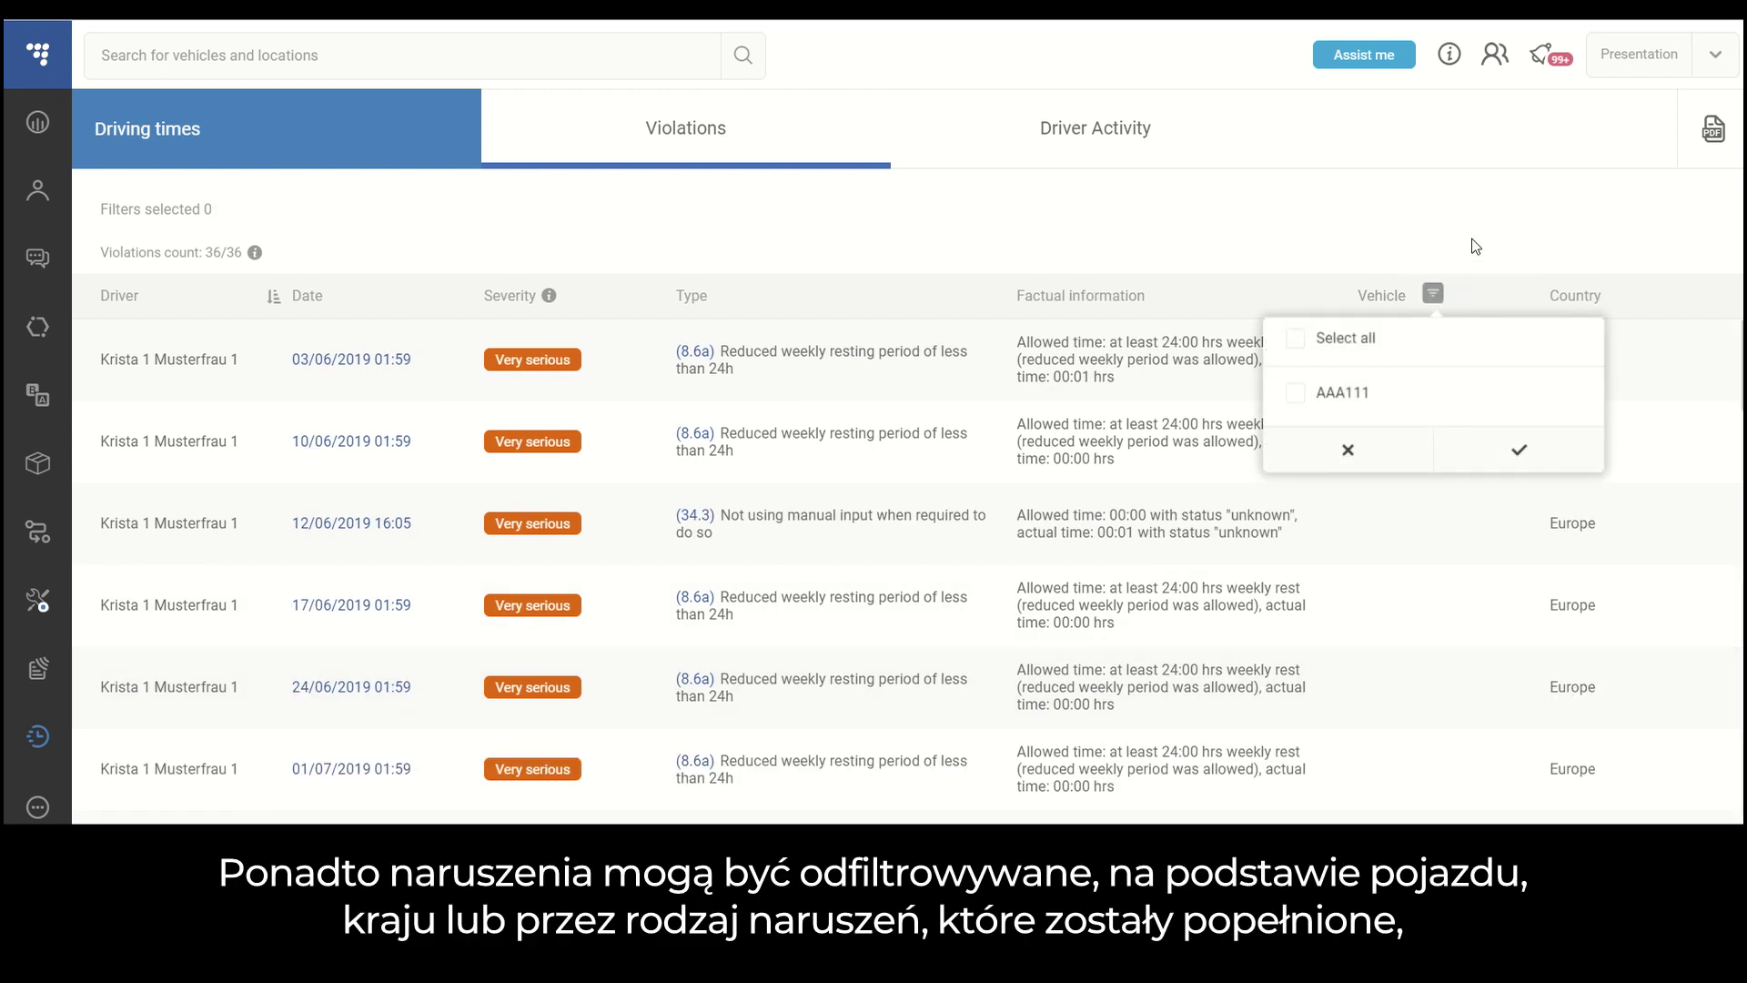
click(1348, 449)
- Filter the violations to type (6.1a) driving over 10h
mouse_move(733, 297)
click(737, 296)
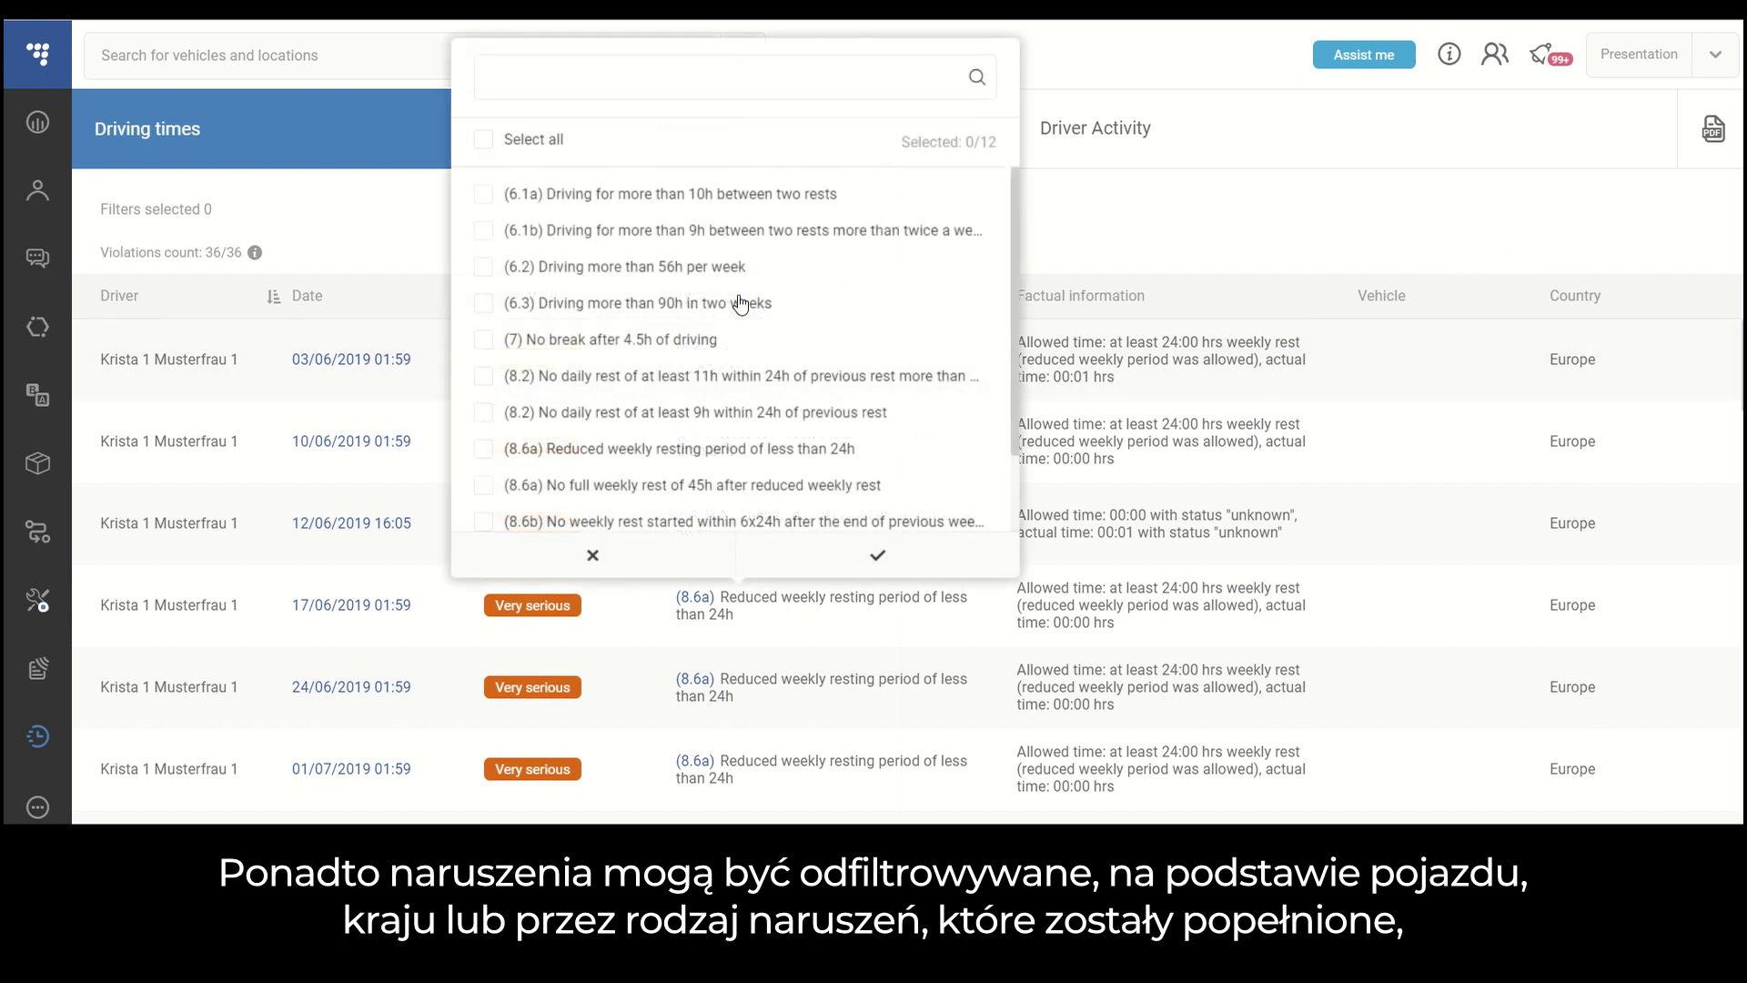
click(485, 195)
click(879, 557)
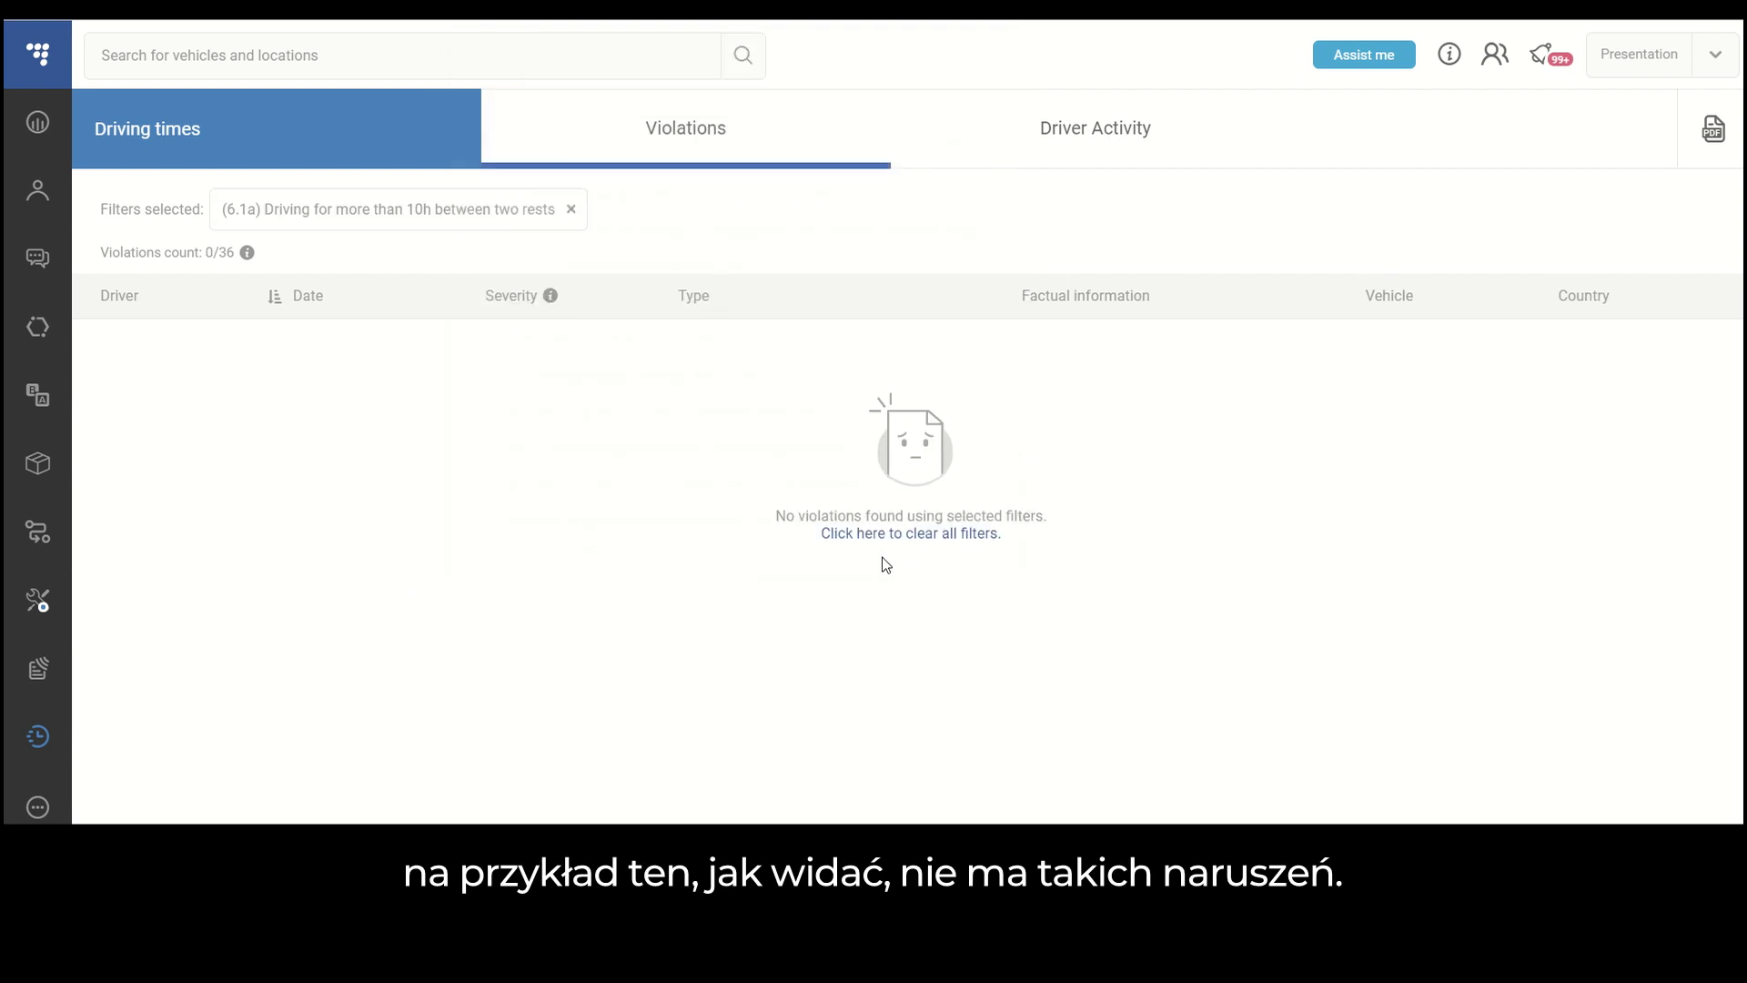
- Filter by (8.2) 11h and 9h daily rest and (8.6a) types, then clear it and open the first violation's activity
click(736, 296)
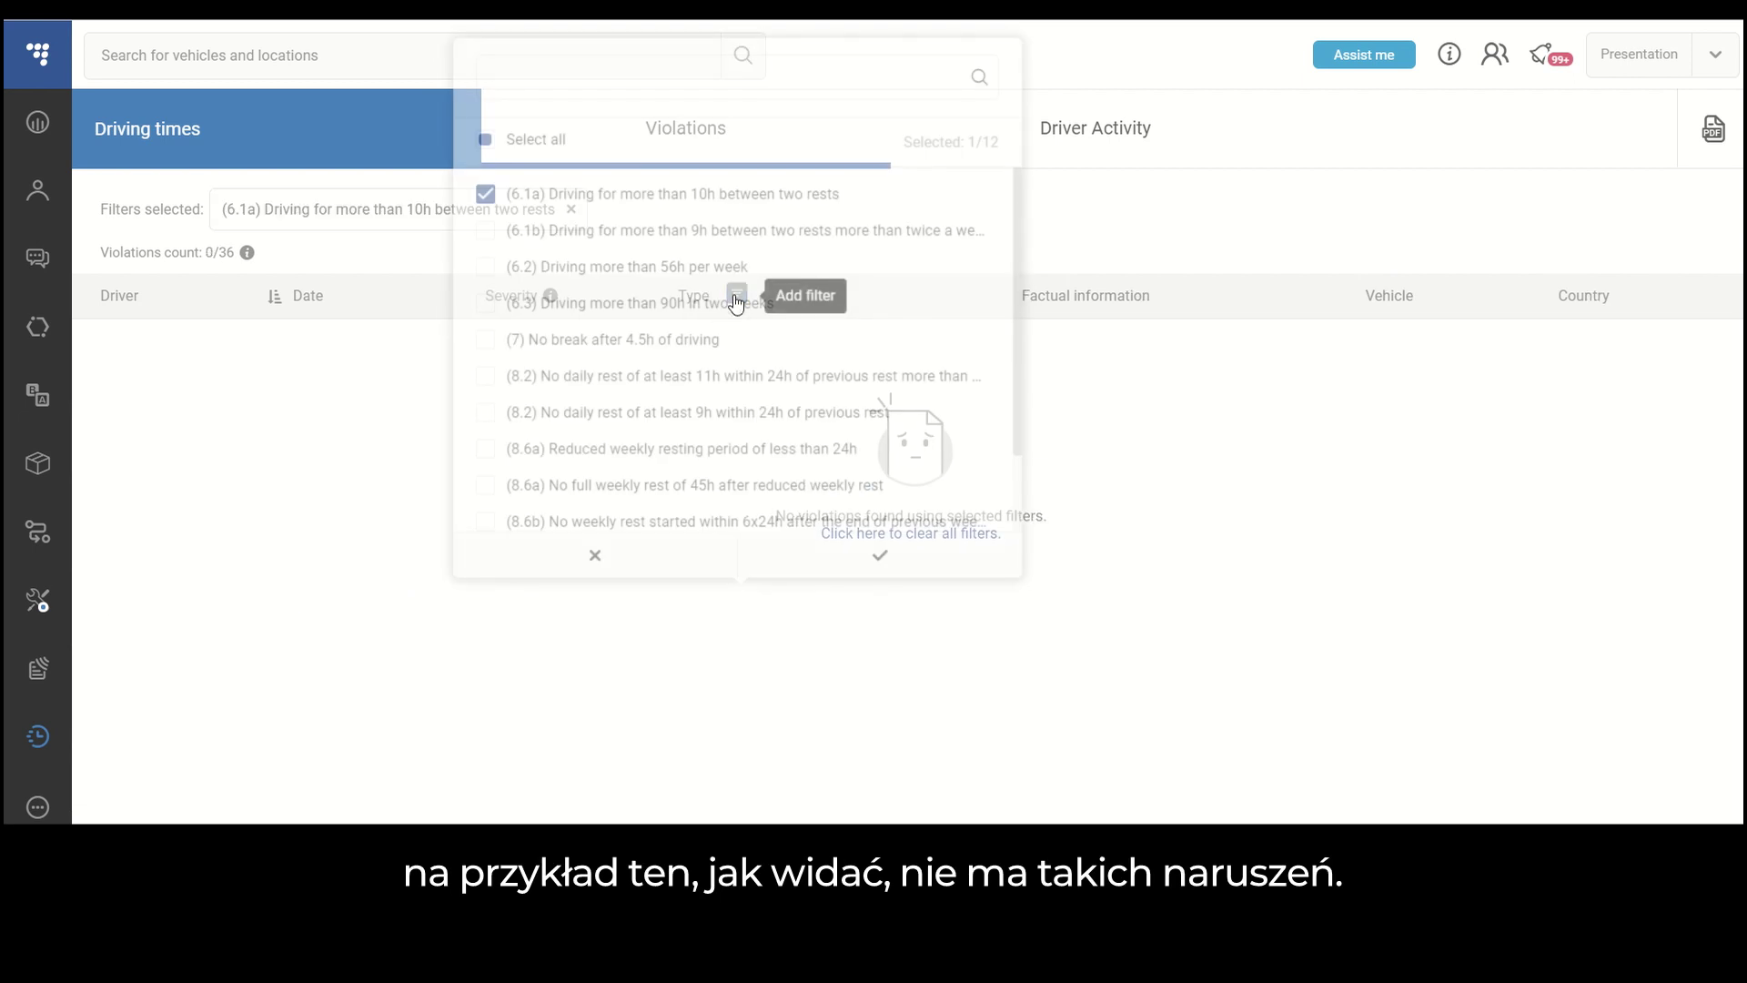
click(485, 194)
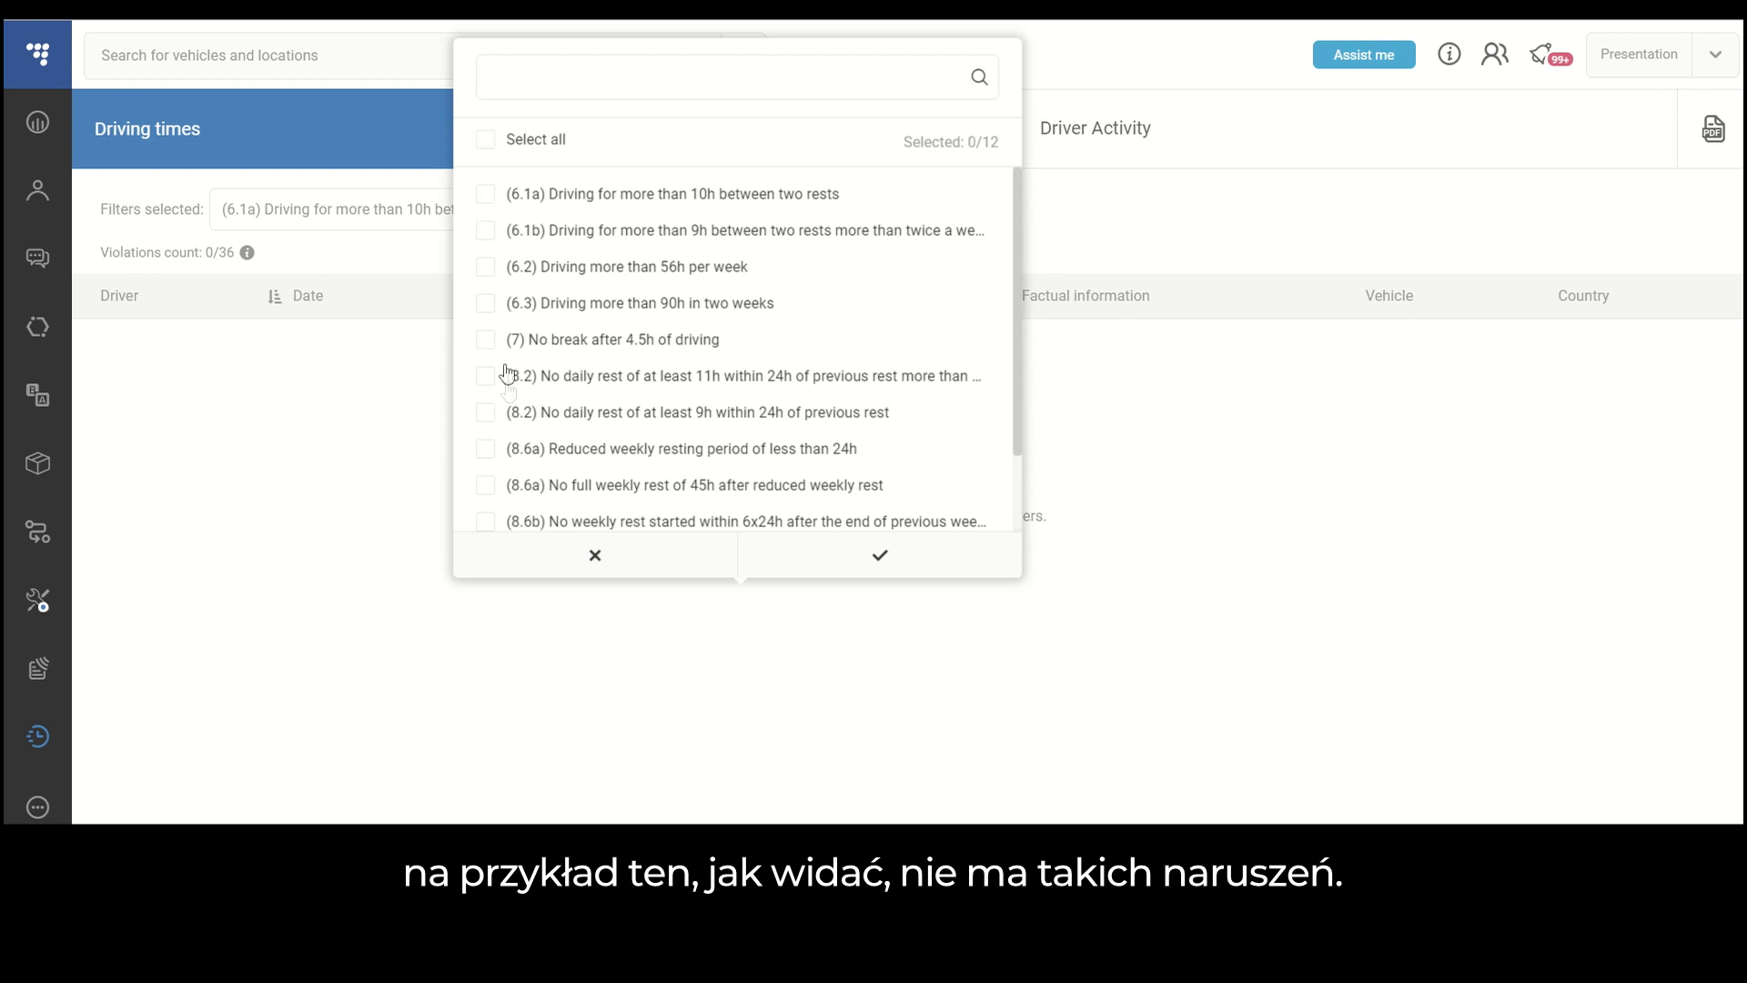
click(511, 380)
click(488, 412)
click(487, 449)
click(881, 556)
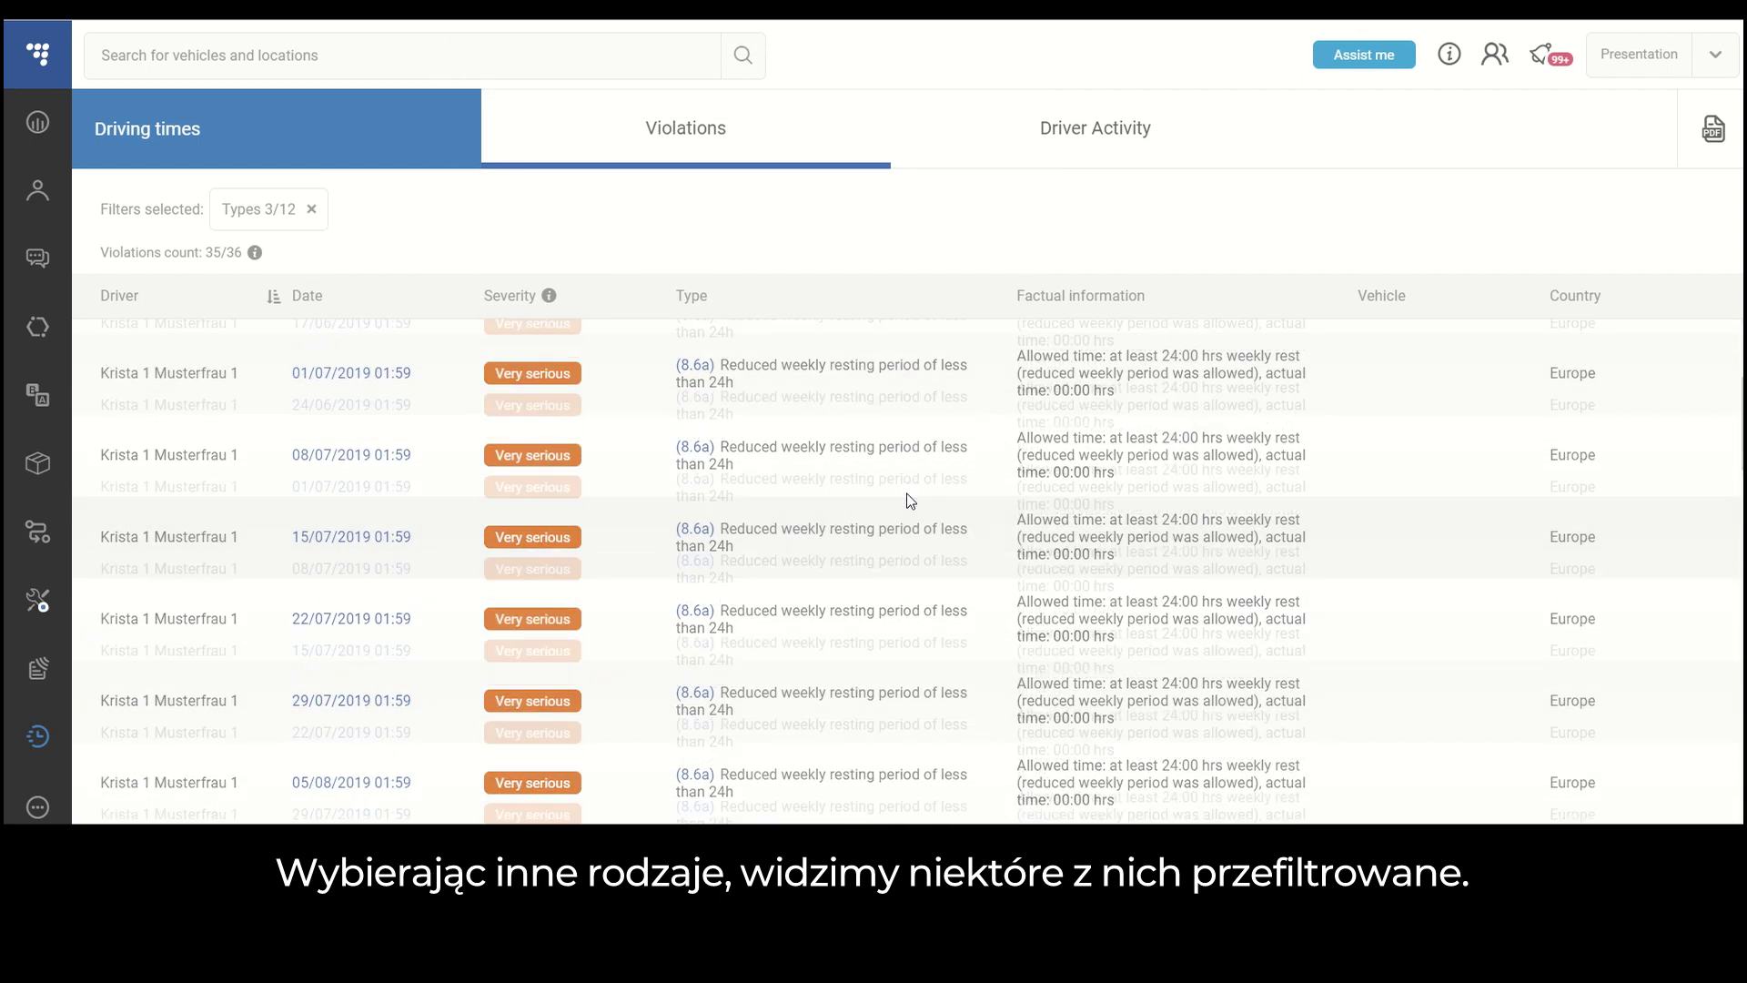
click(311, 209)
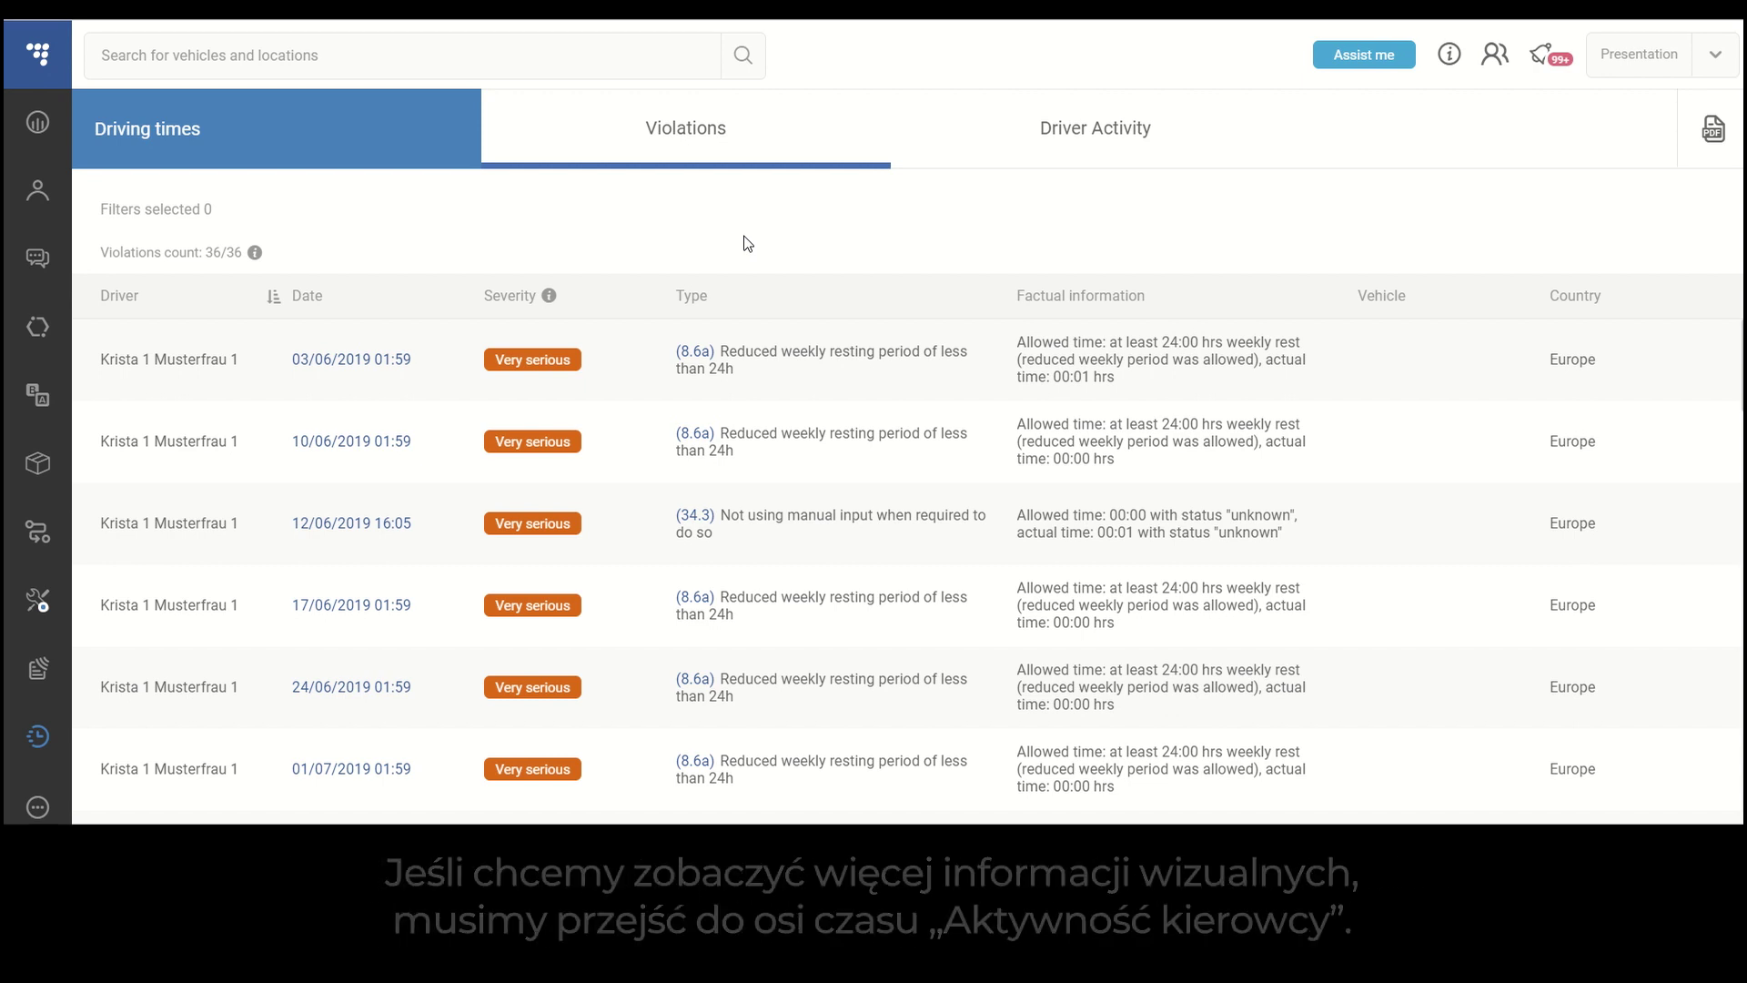
click(379, 364)
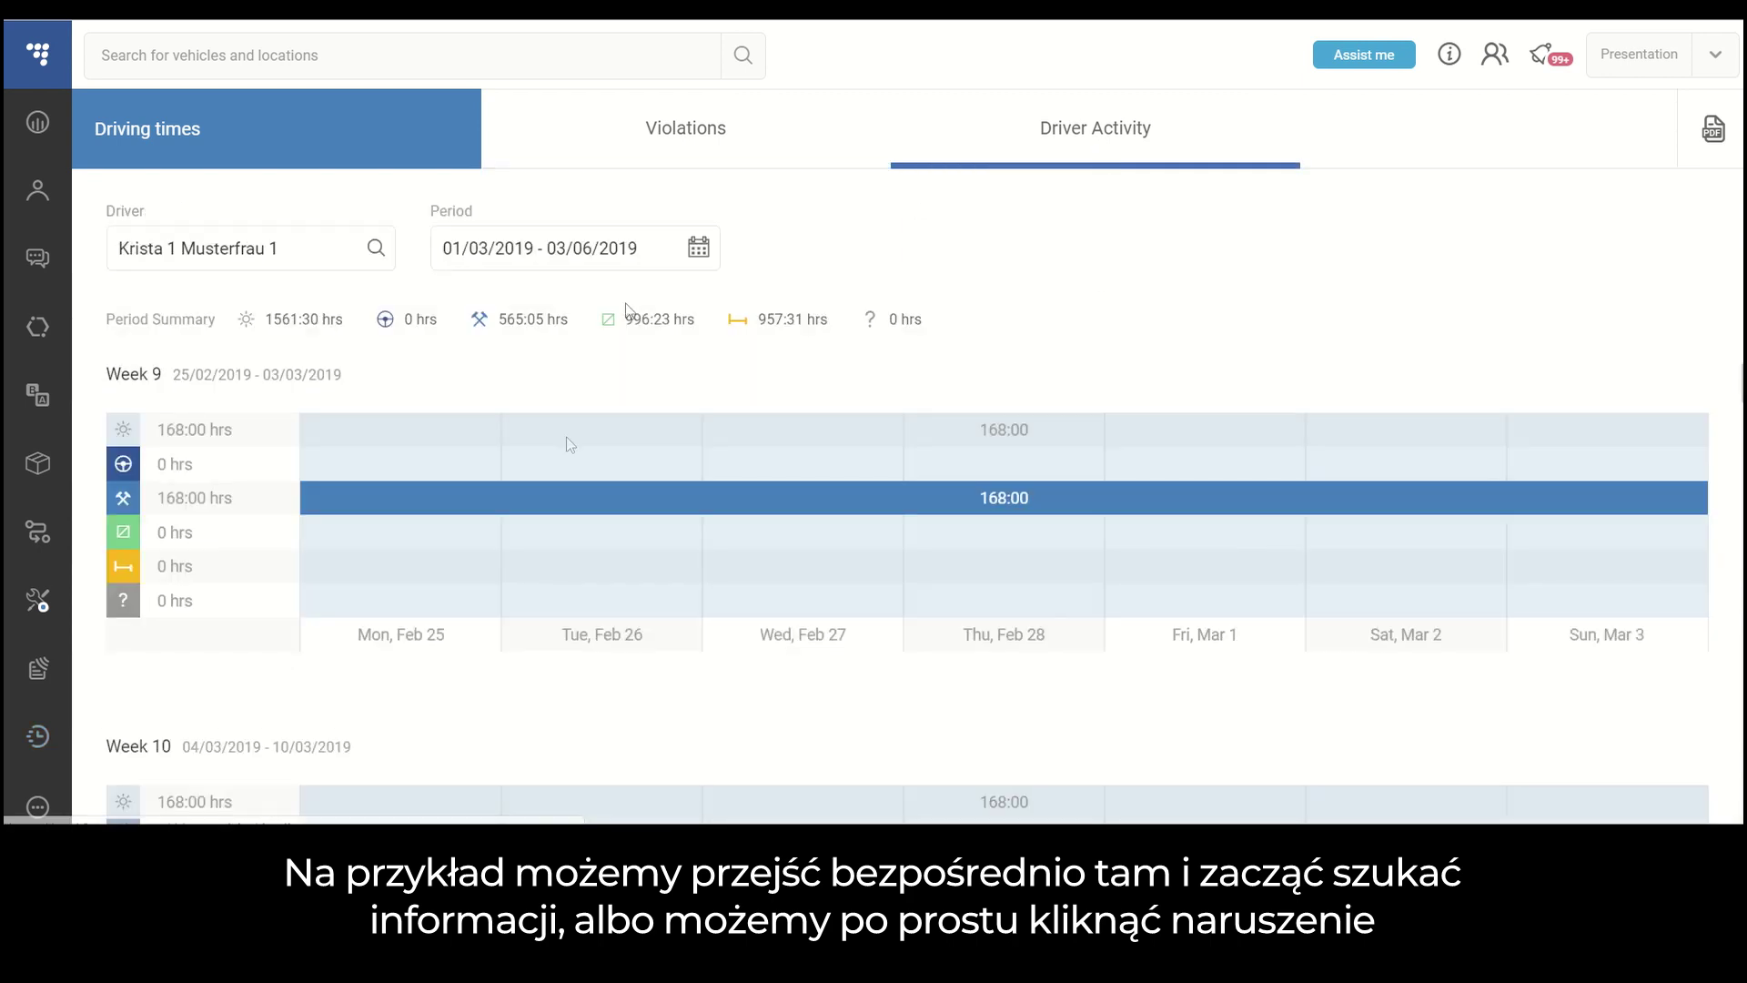
- From the Violations tab, open Driver Activity for the 03/06/2019 01:59 violation (Week 23)
click(674, 154)
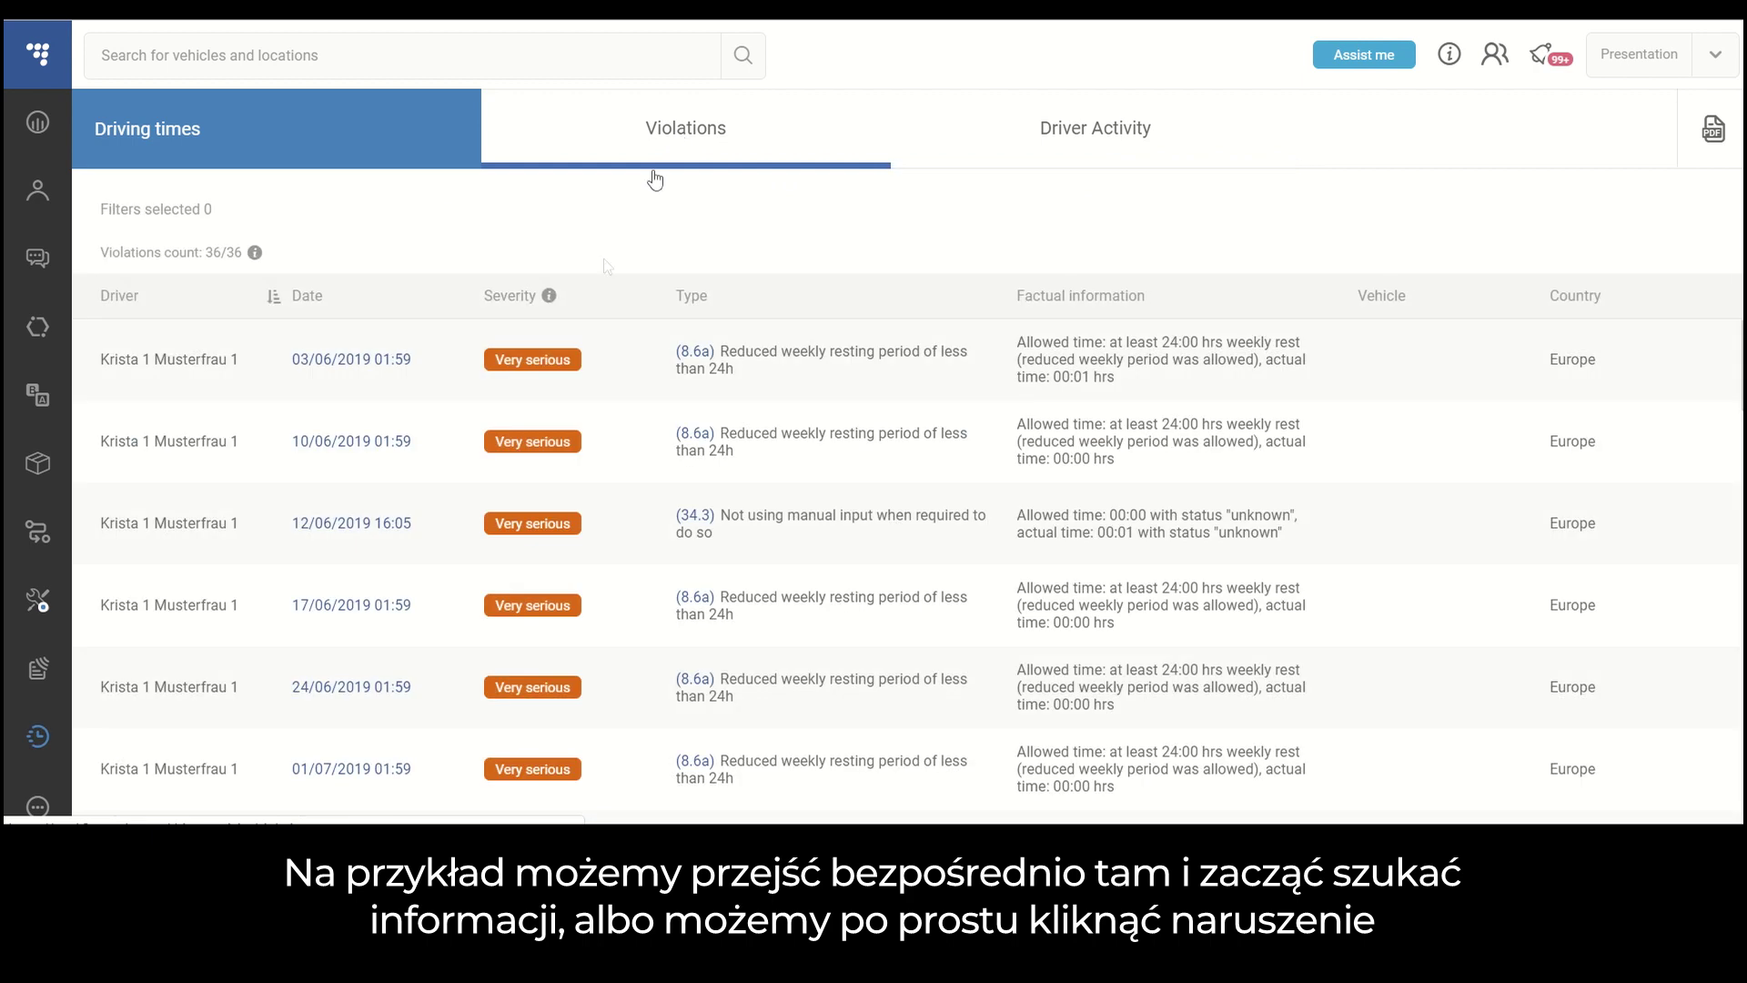
click(368, 364)
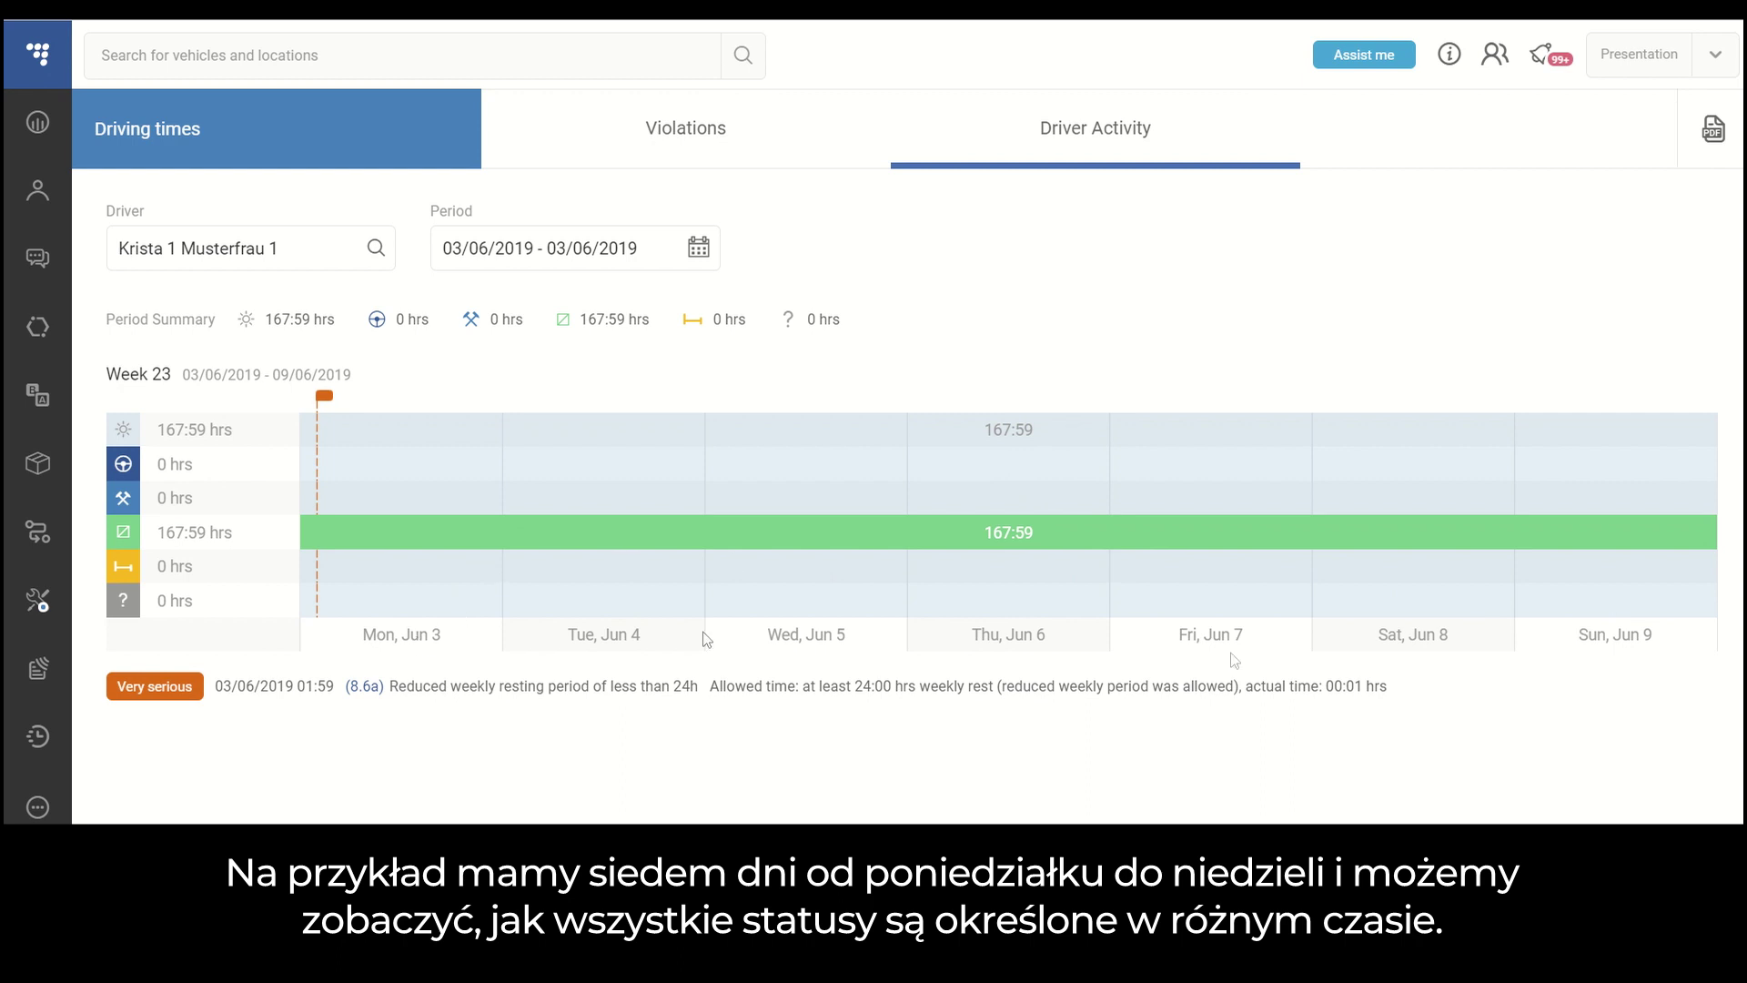
mouse_move(459, 521)
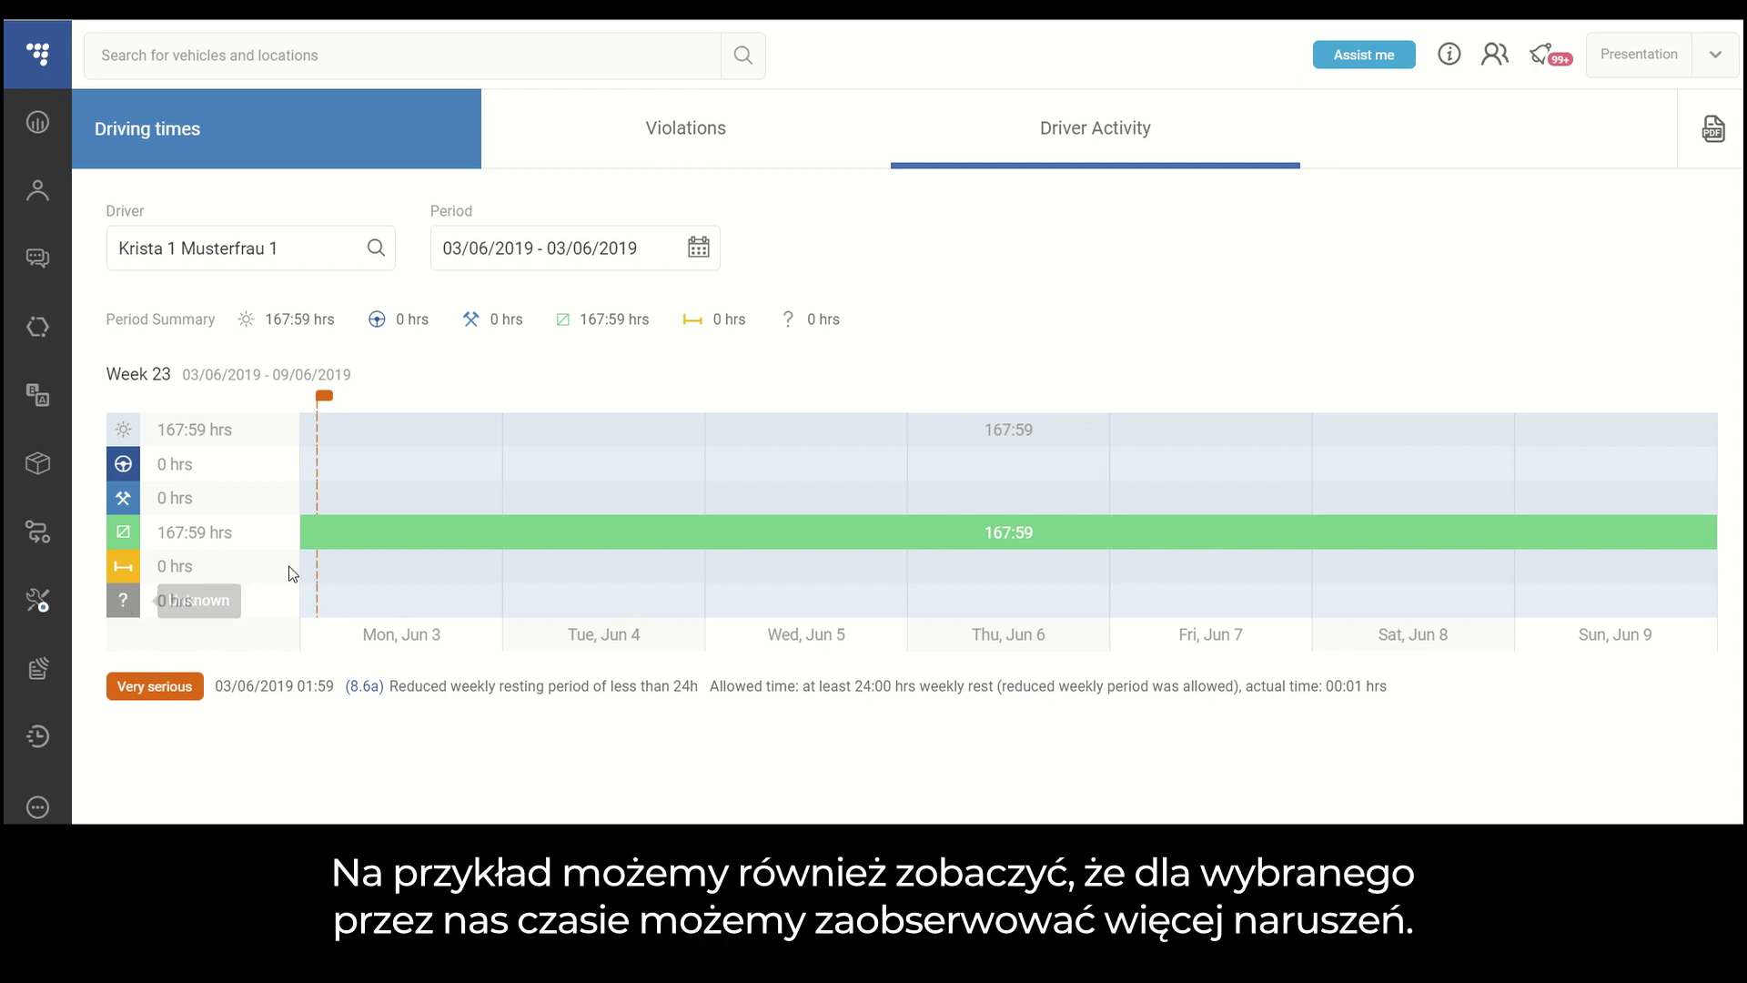
- Set the Driver Activity period to 01/06/2019–30/09/2019 and scroll through the weekly charts
click(699, 249)
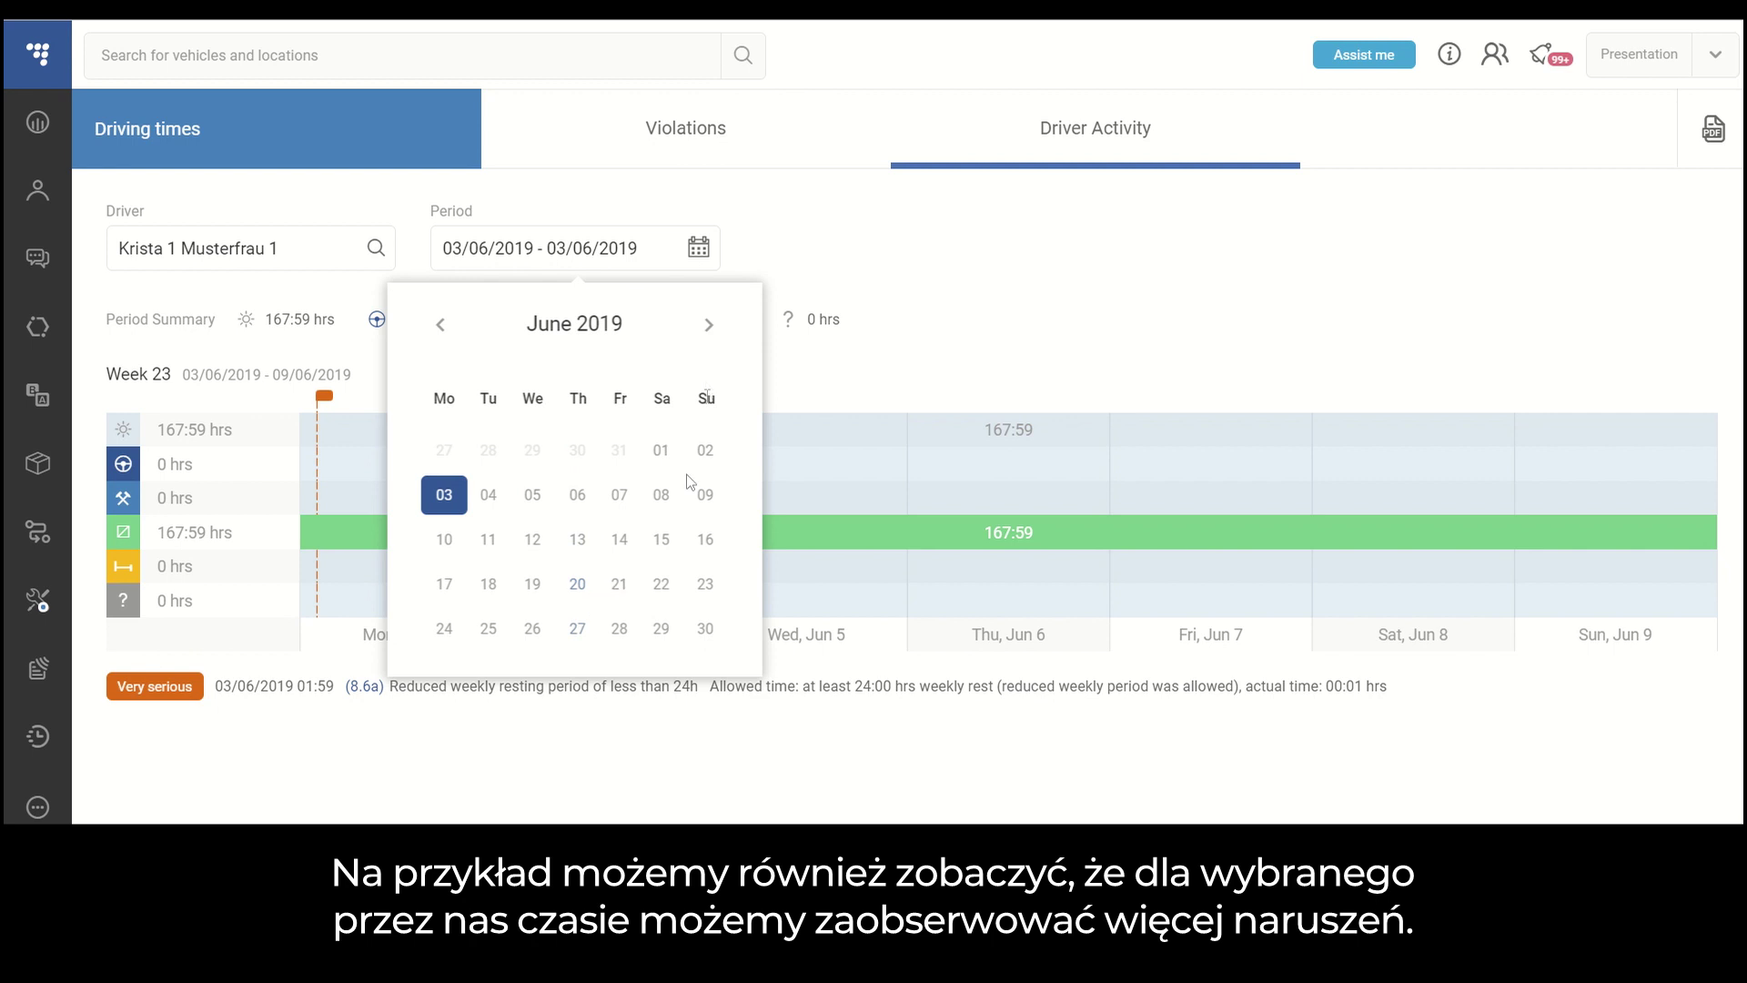
click(662, 459)
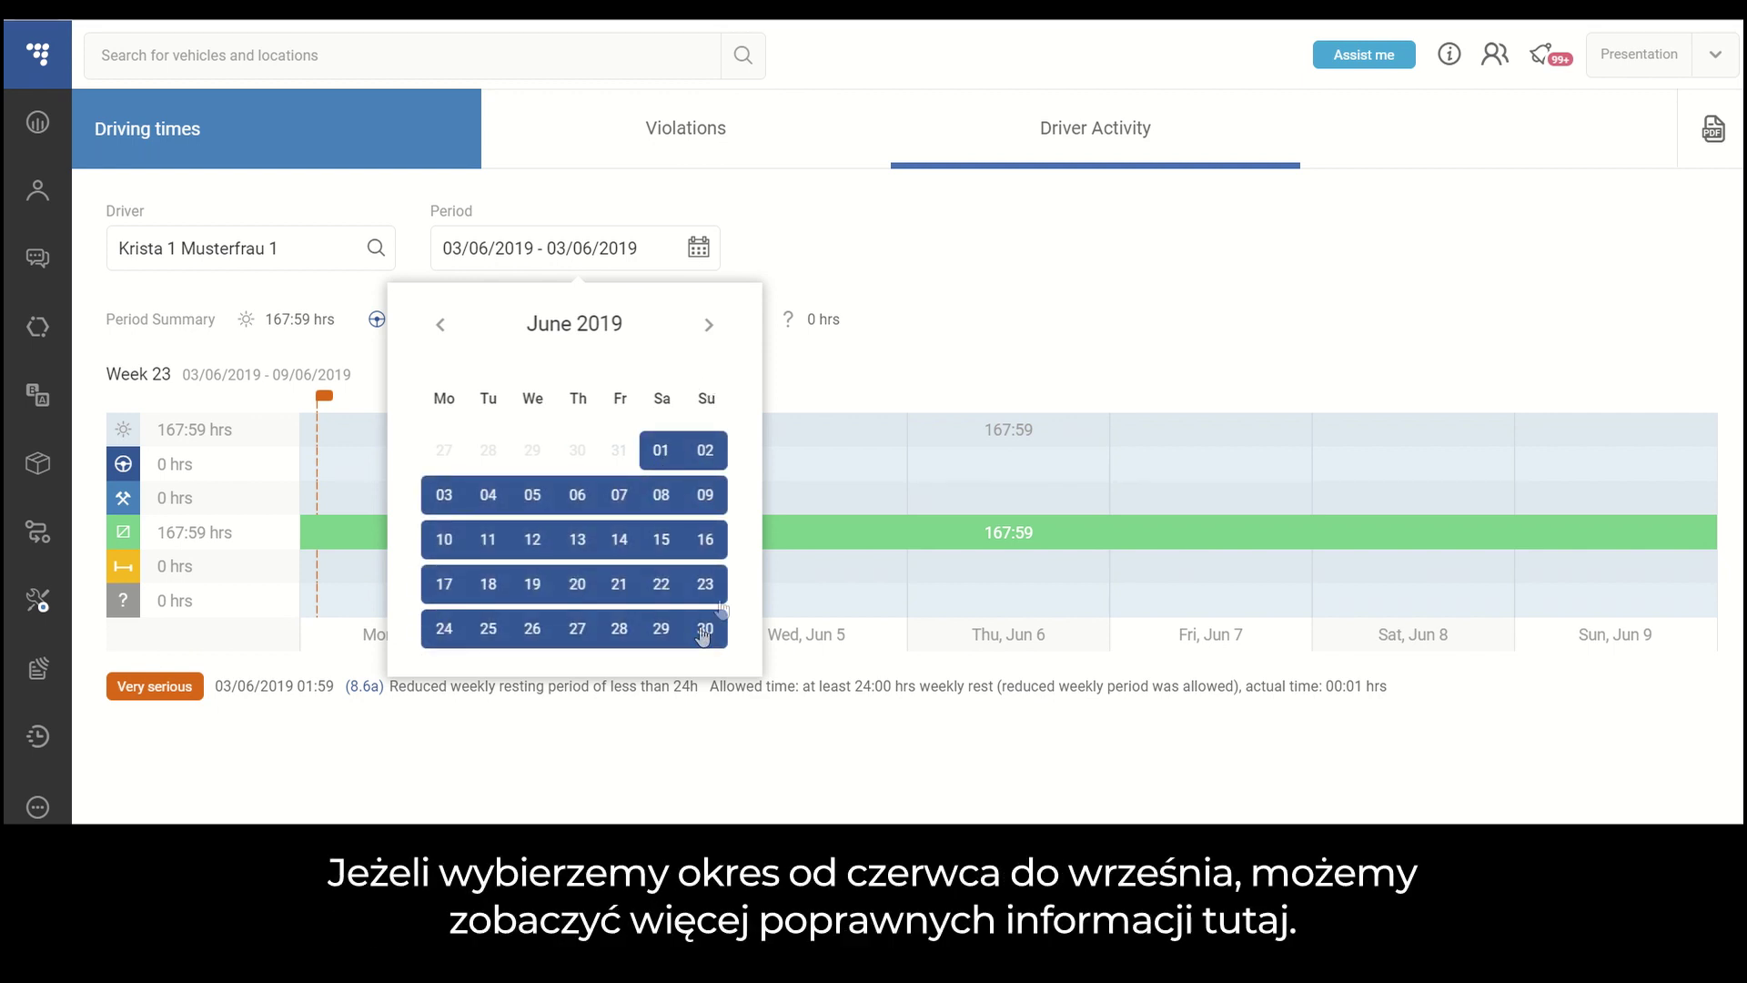
click(709, 325)
click(709, 325)
click(709, 325)
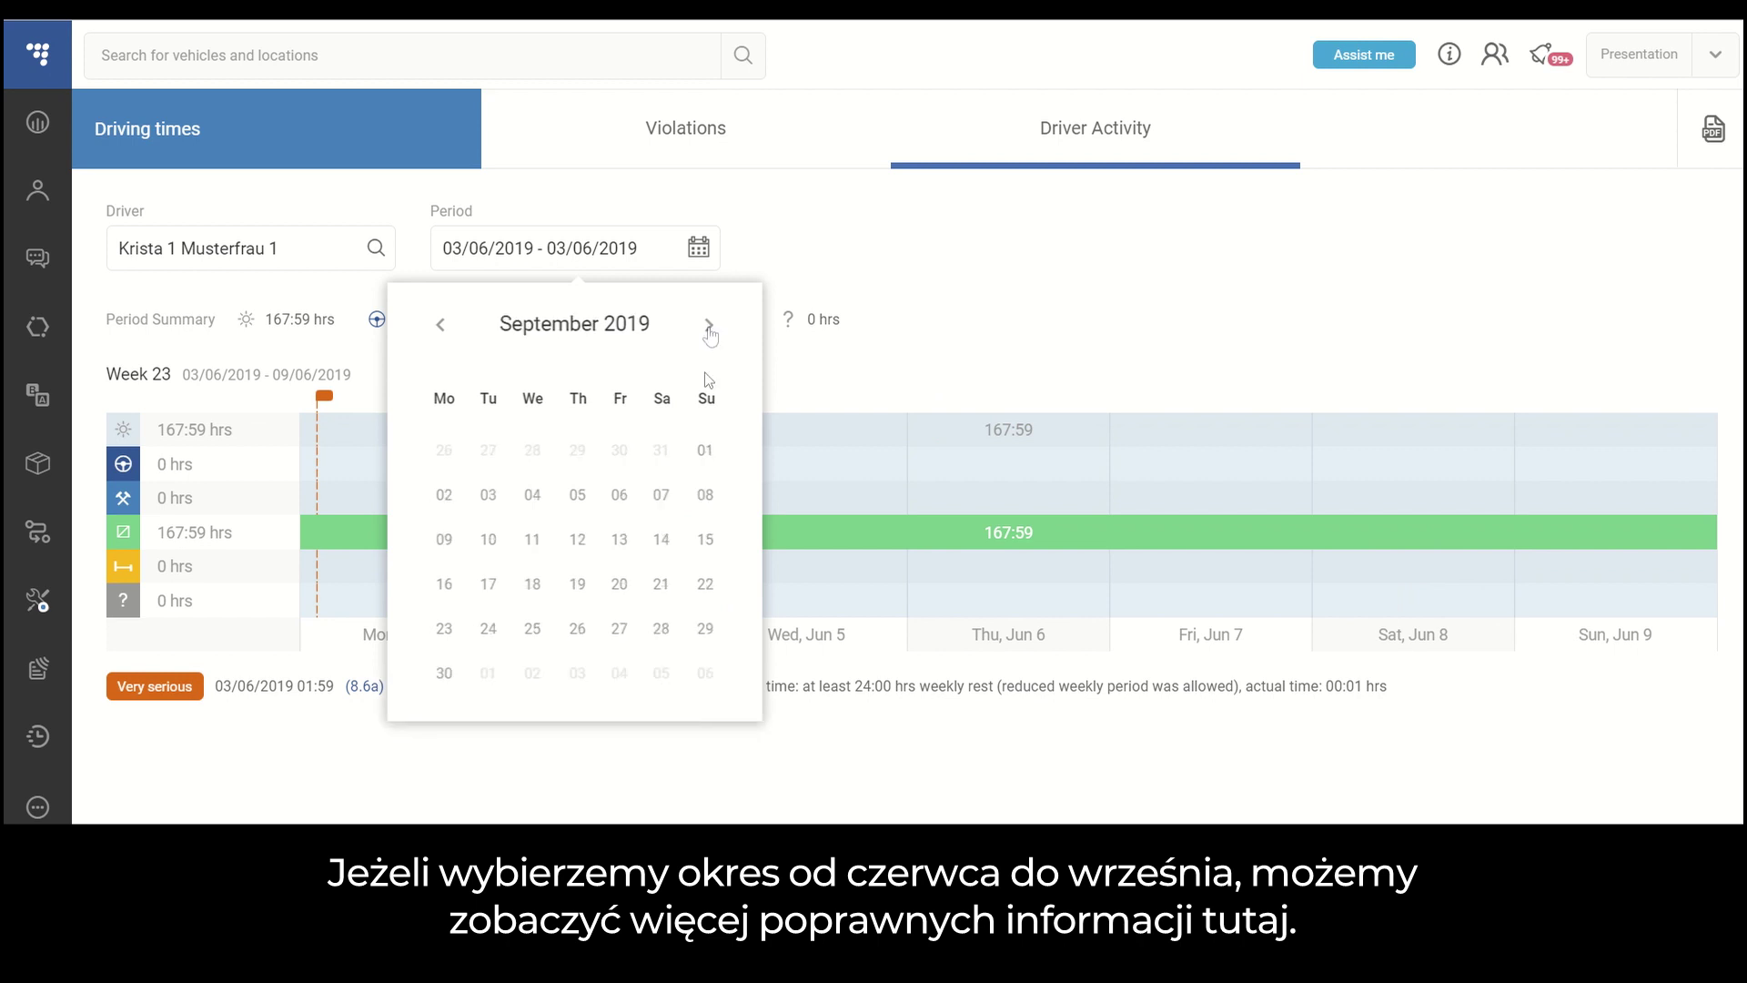
click(442, 675)
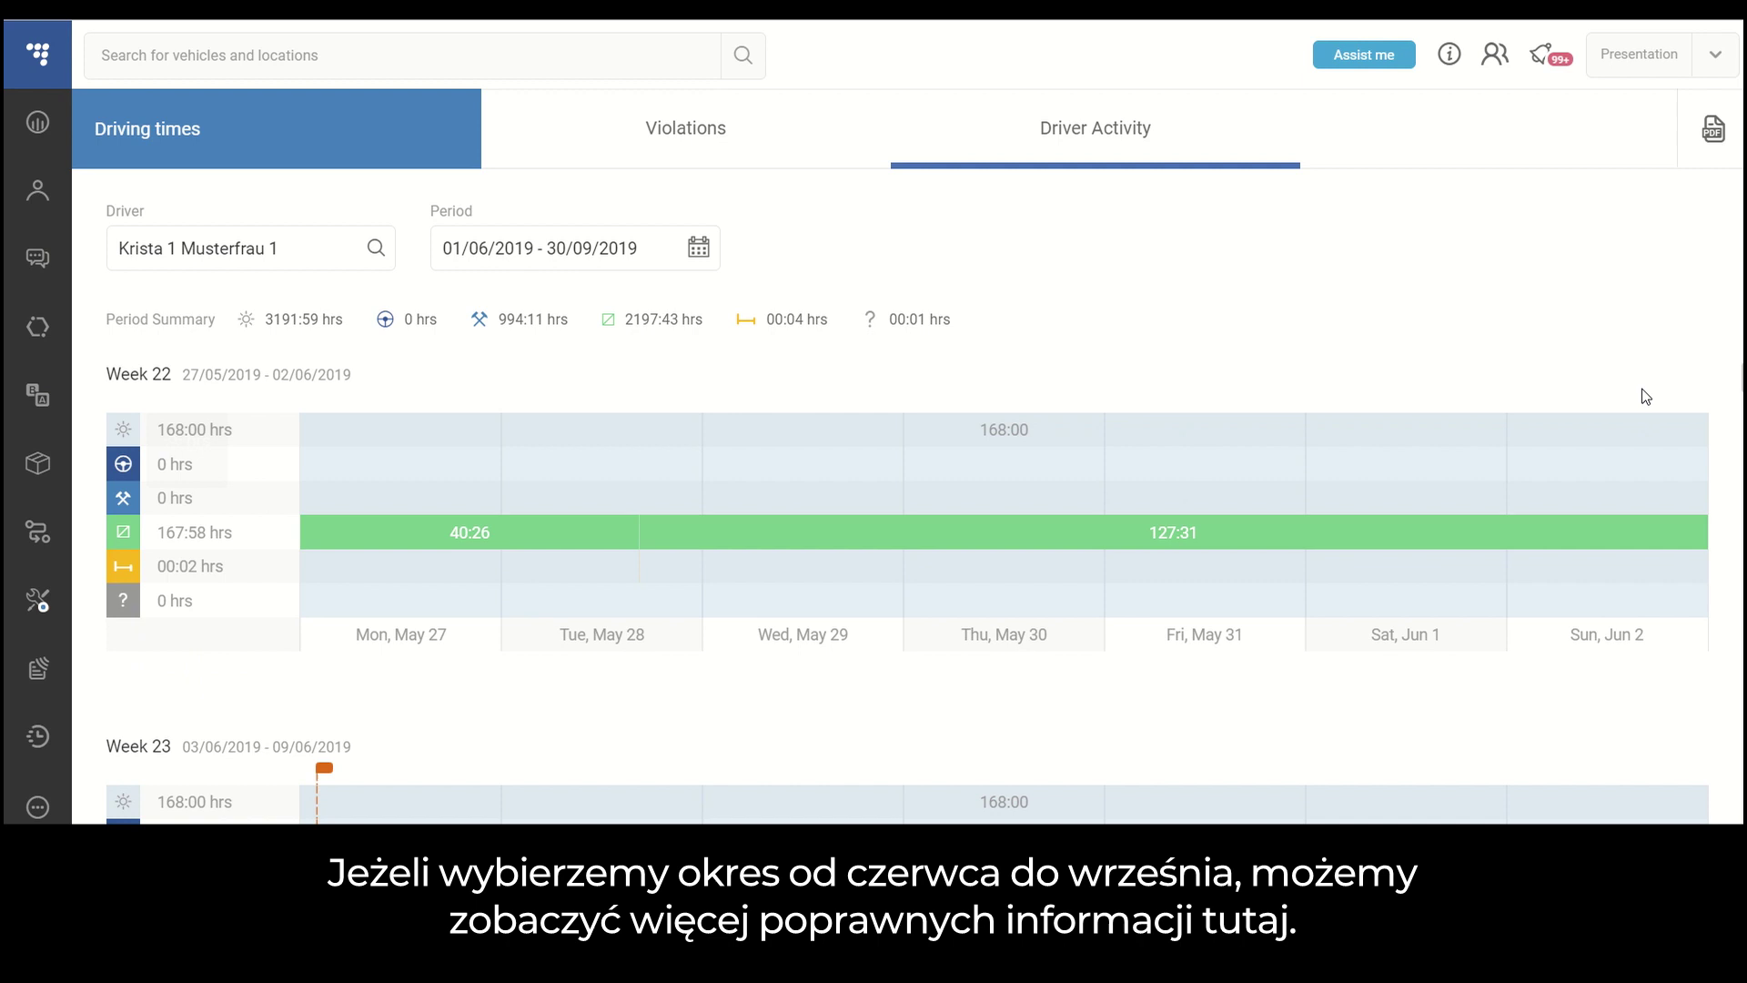
scroll(1646, 395, down, 10)
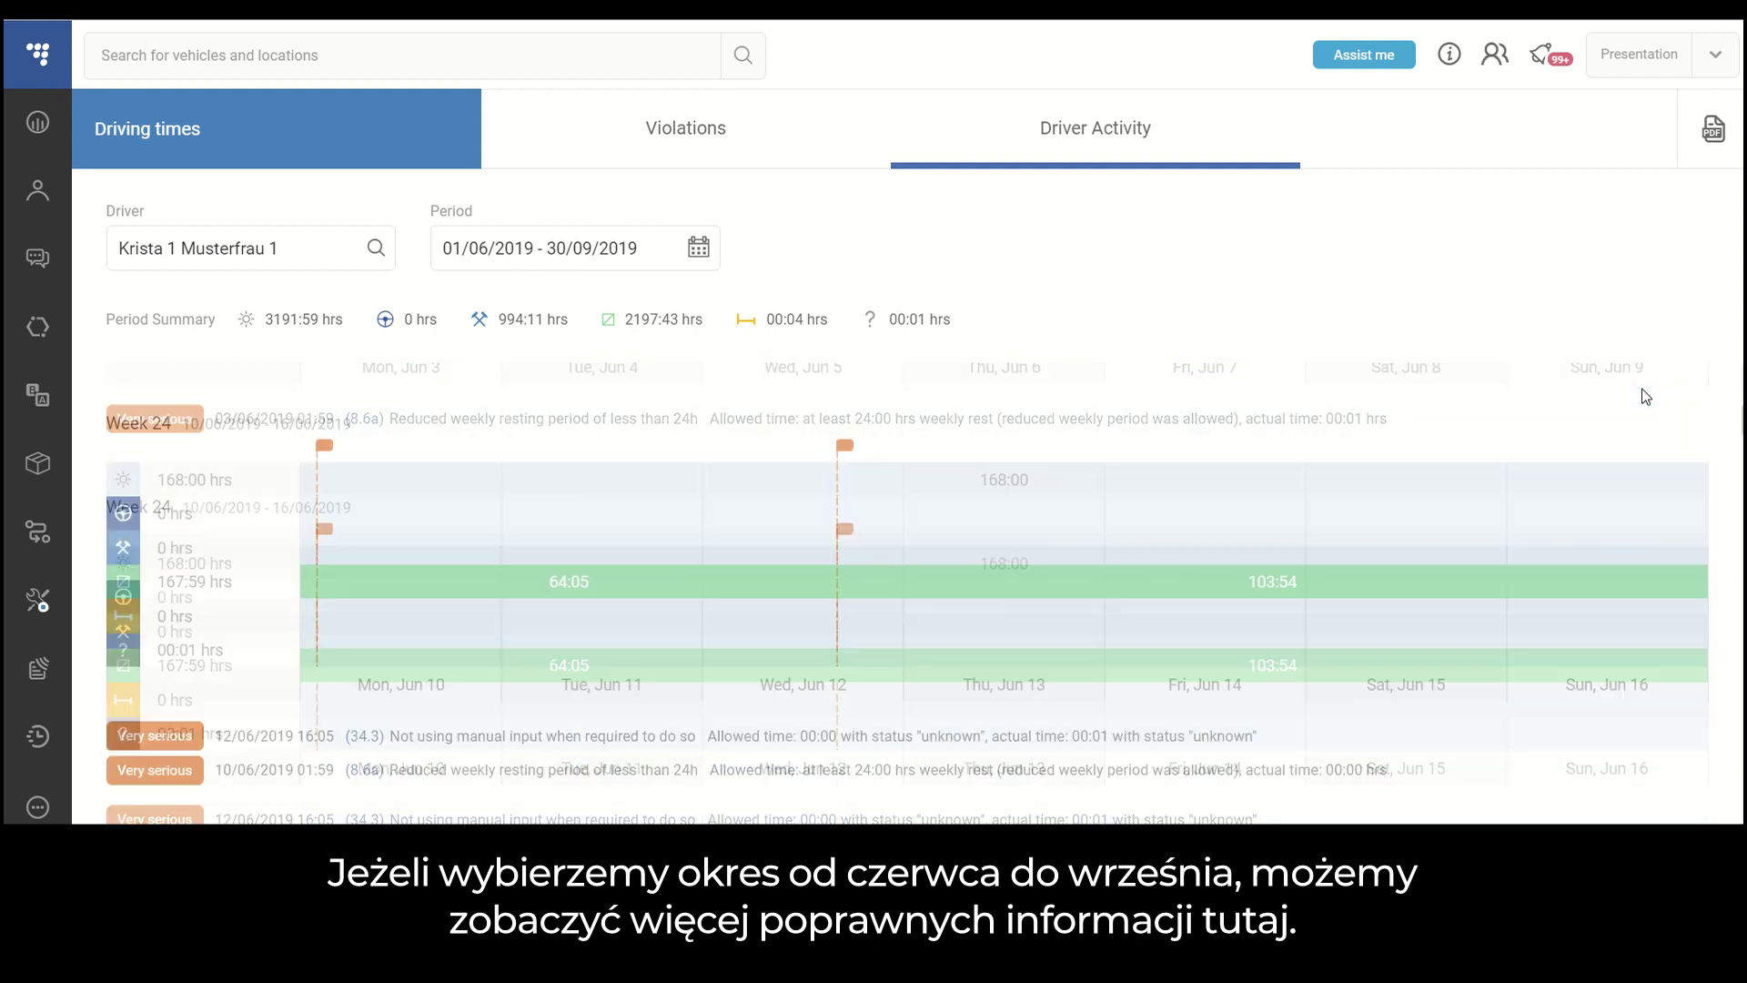
scroll(1646, 396, down, 8)
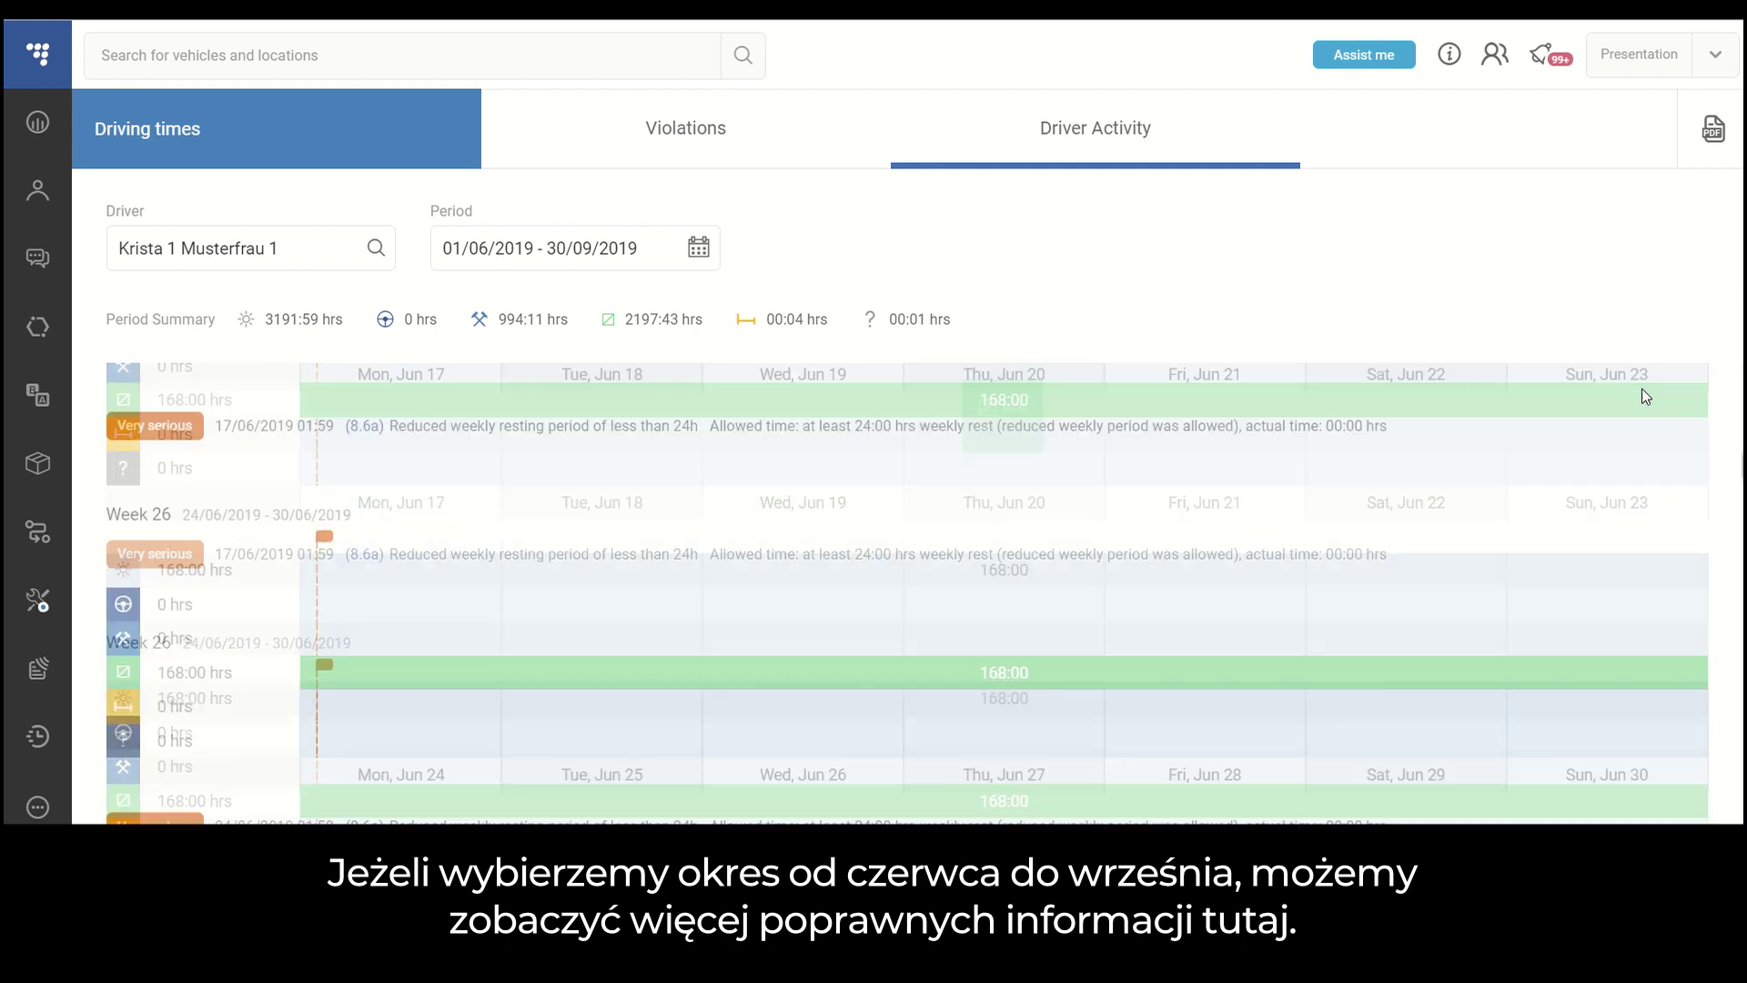
scroll(1646, 395, down, 10)
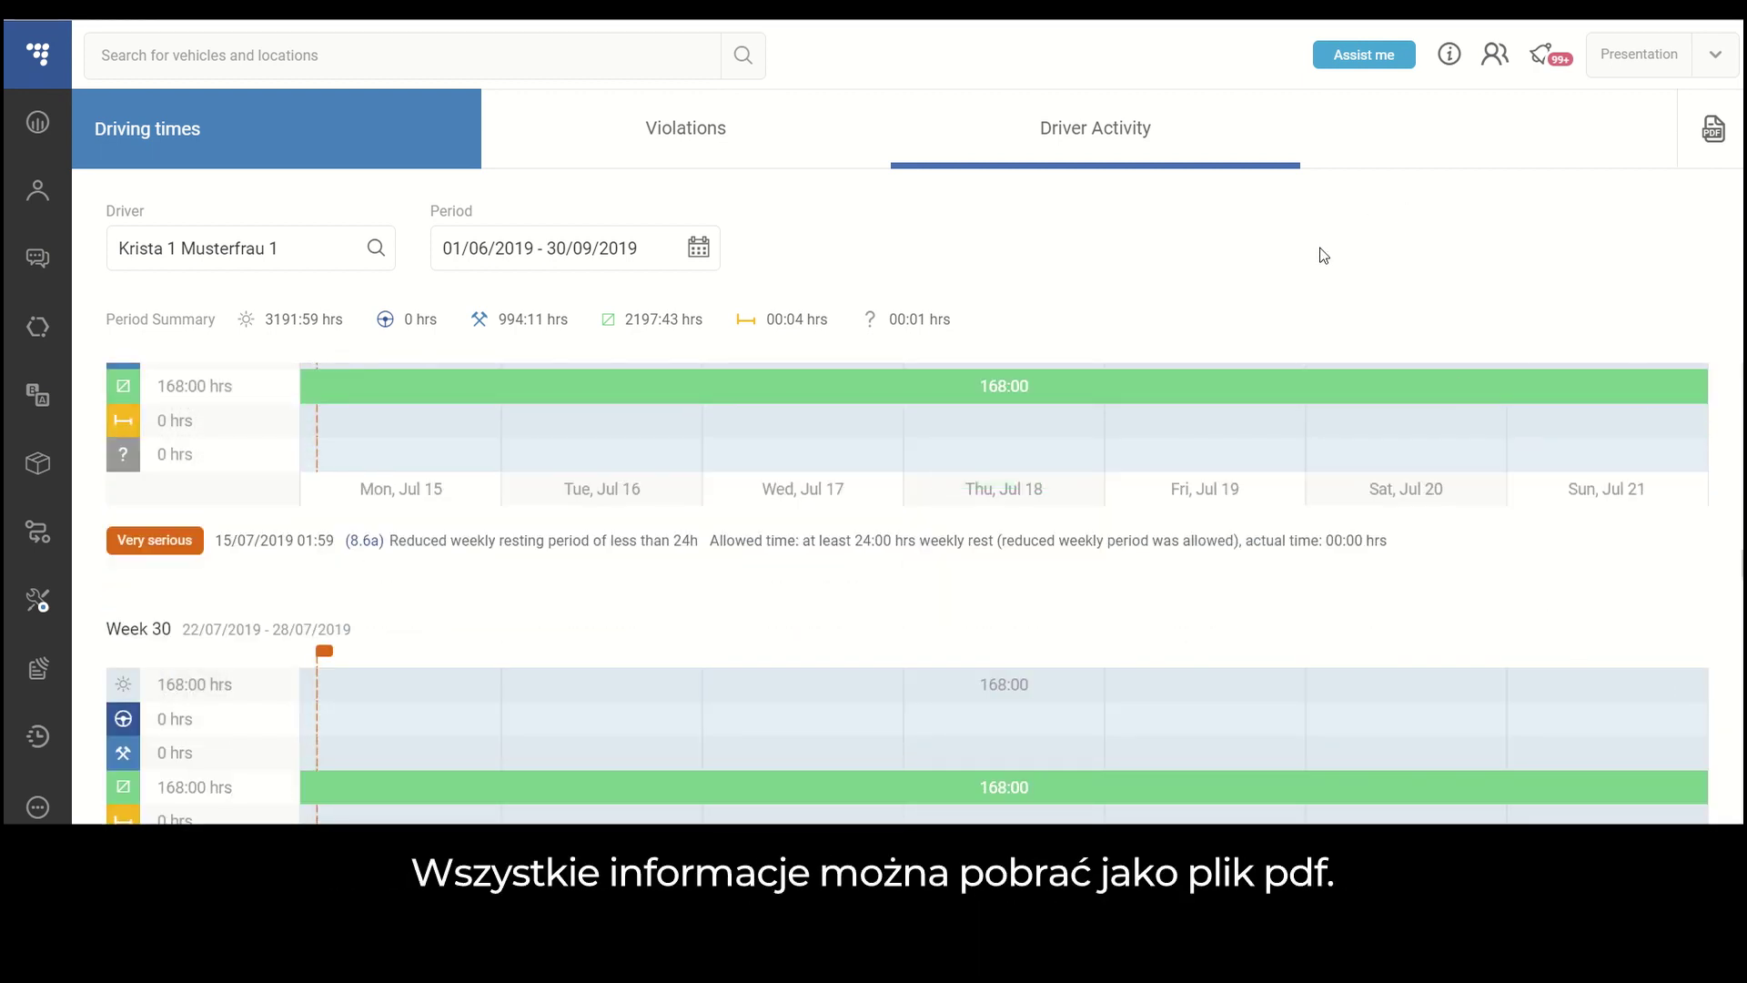
- Start a PDF report and select the driver in the Drivers list
click(1714, 133)
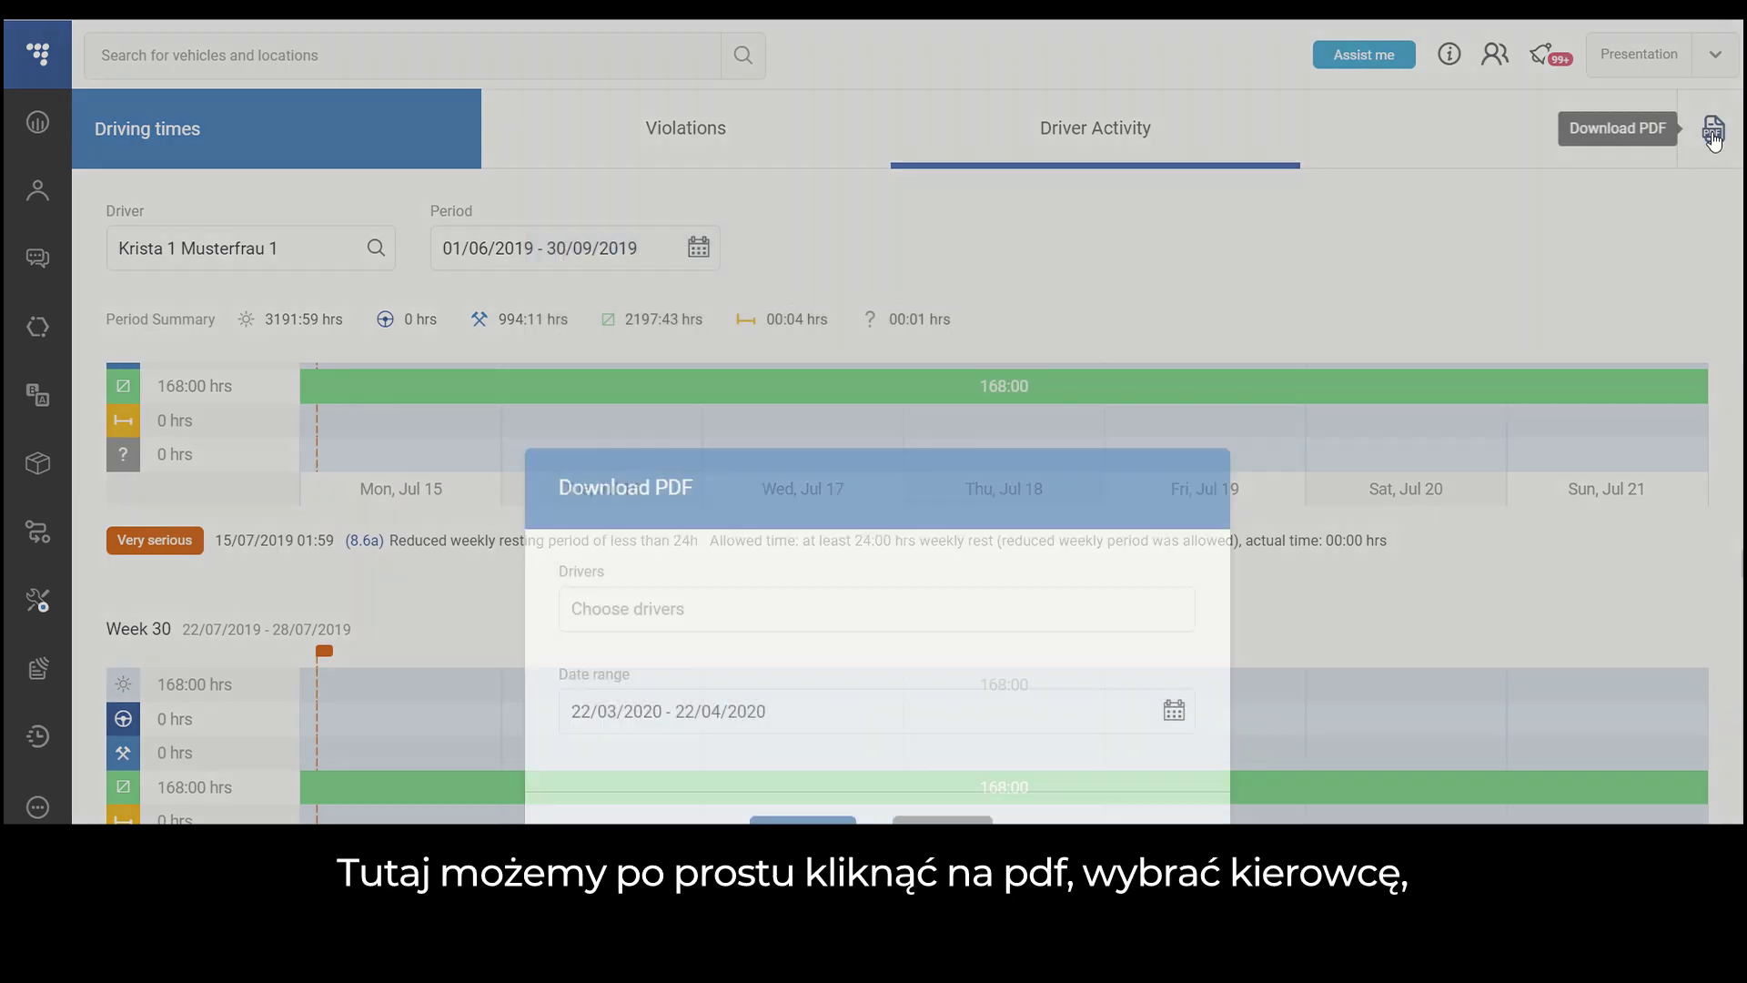
click(827, 377)
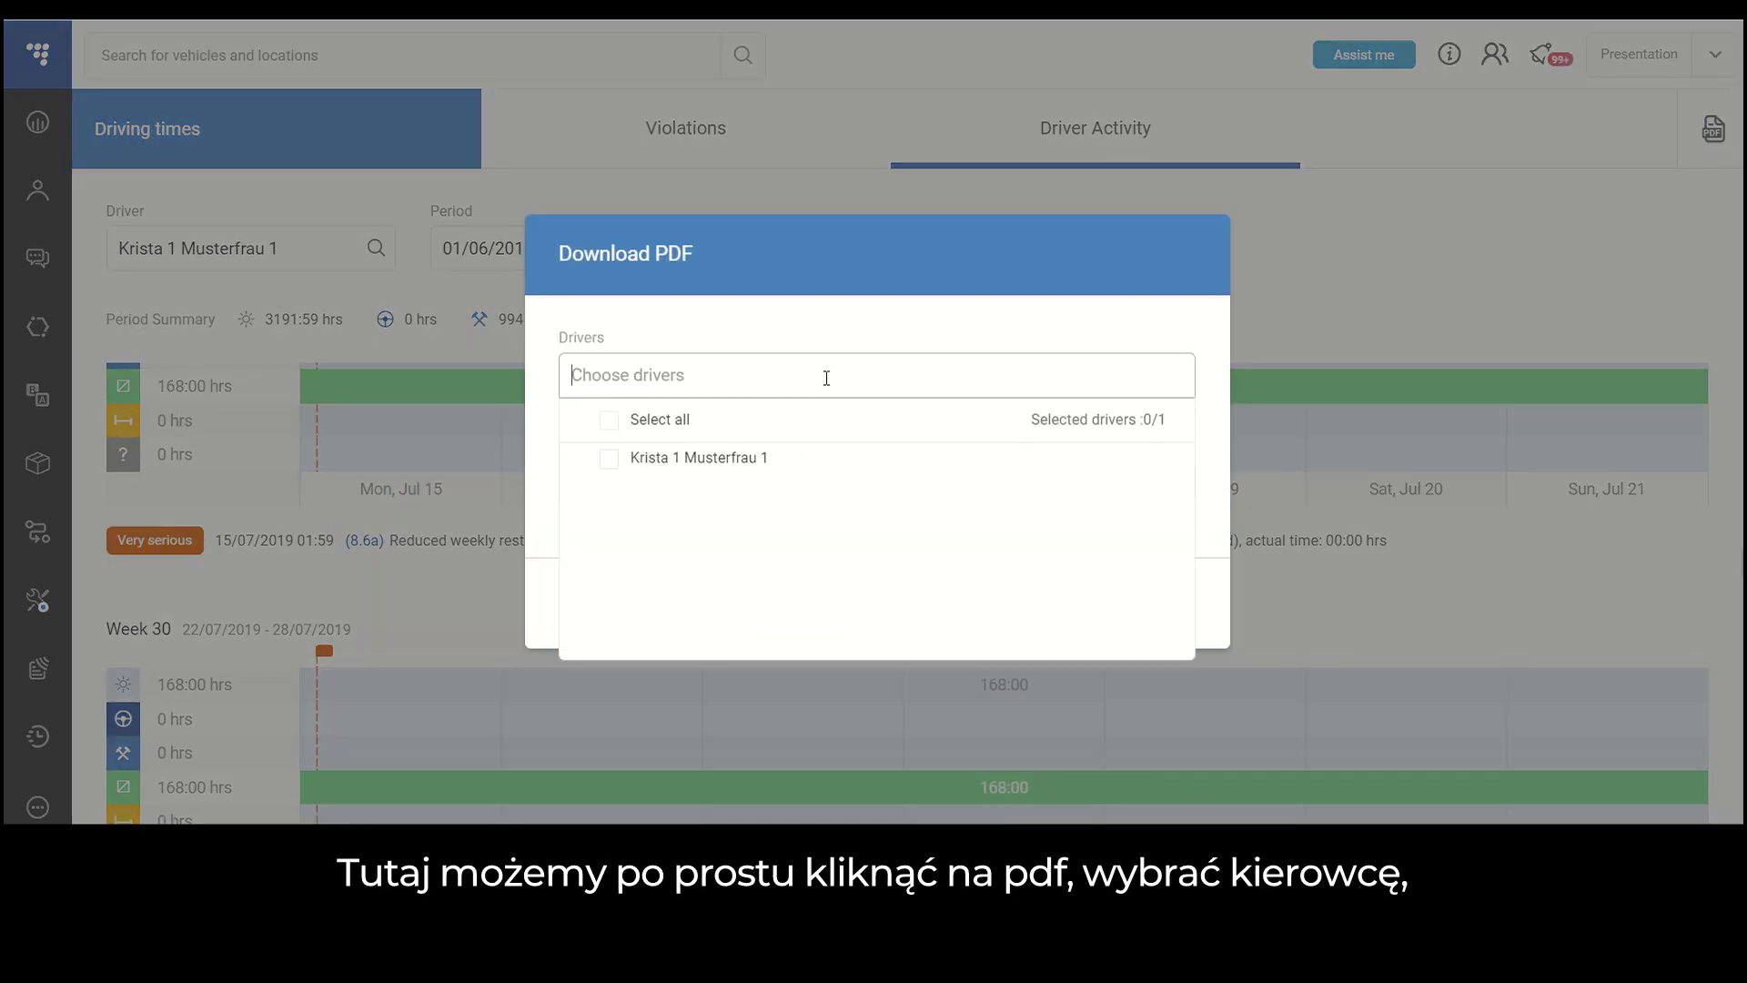
click(609, 459)
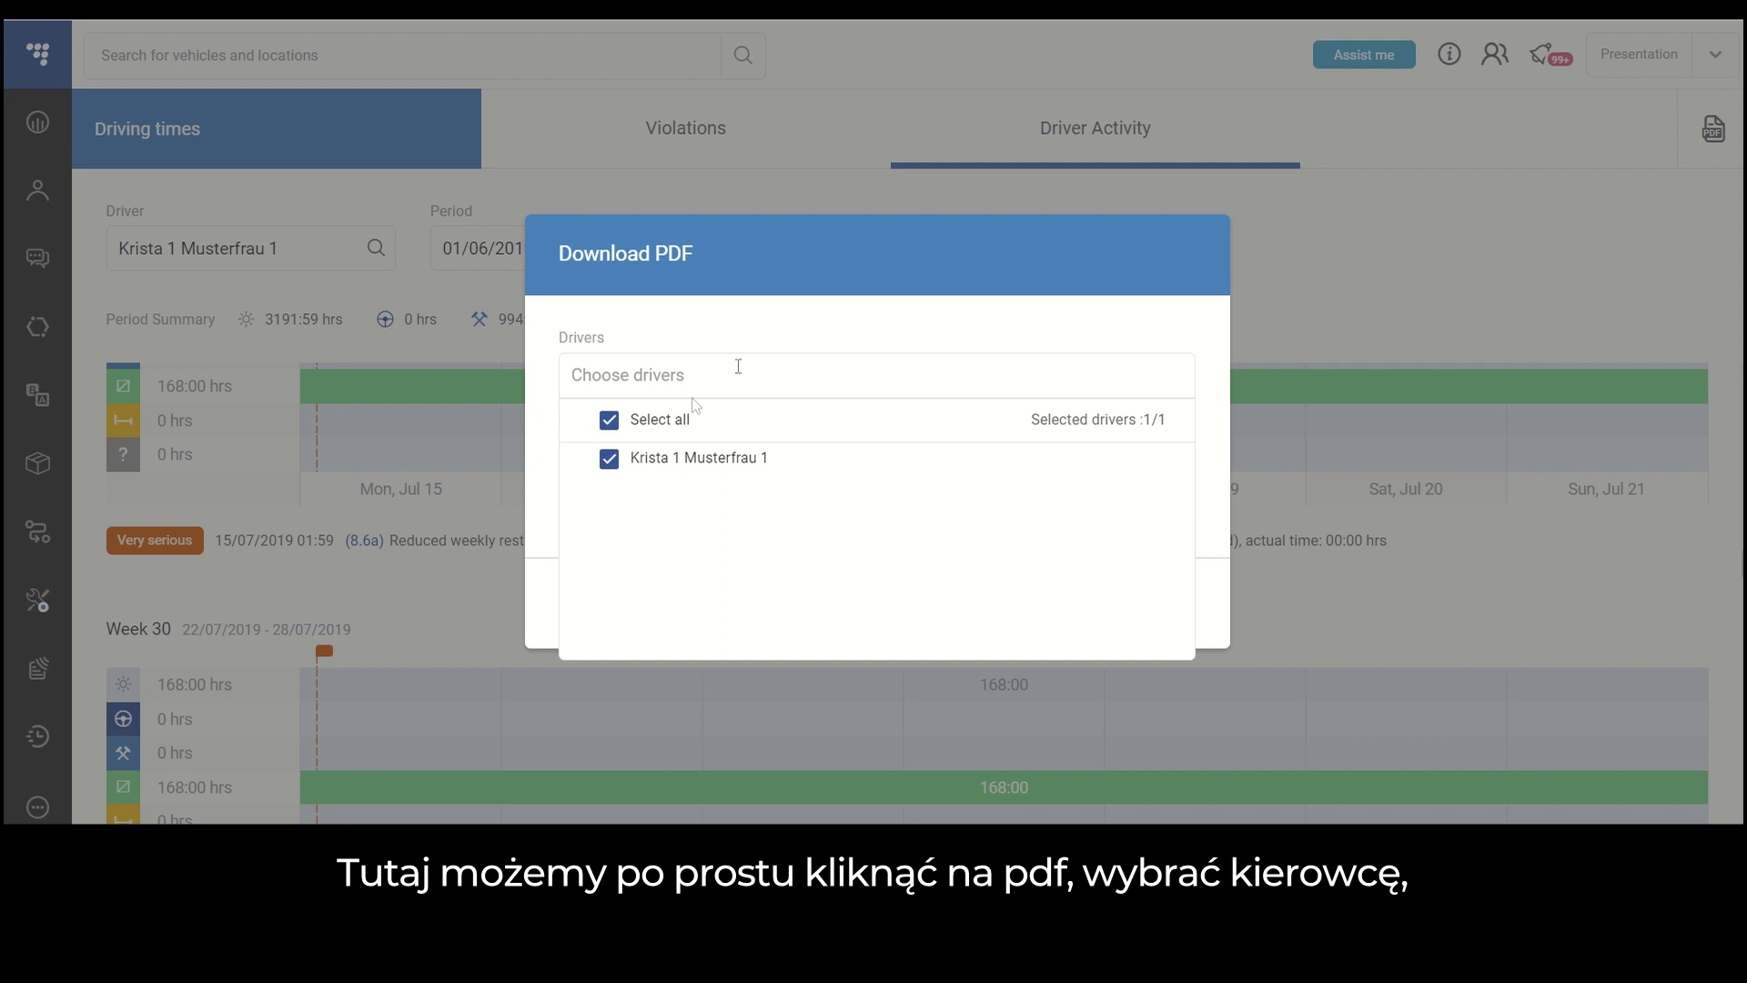
click(910, 342)
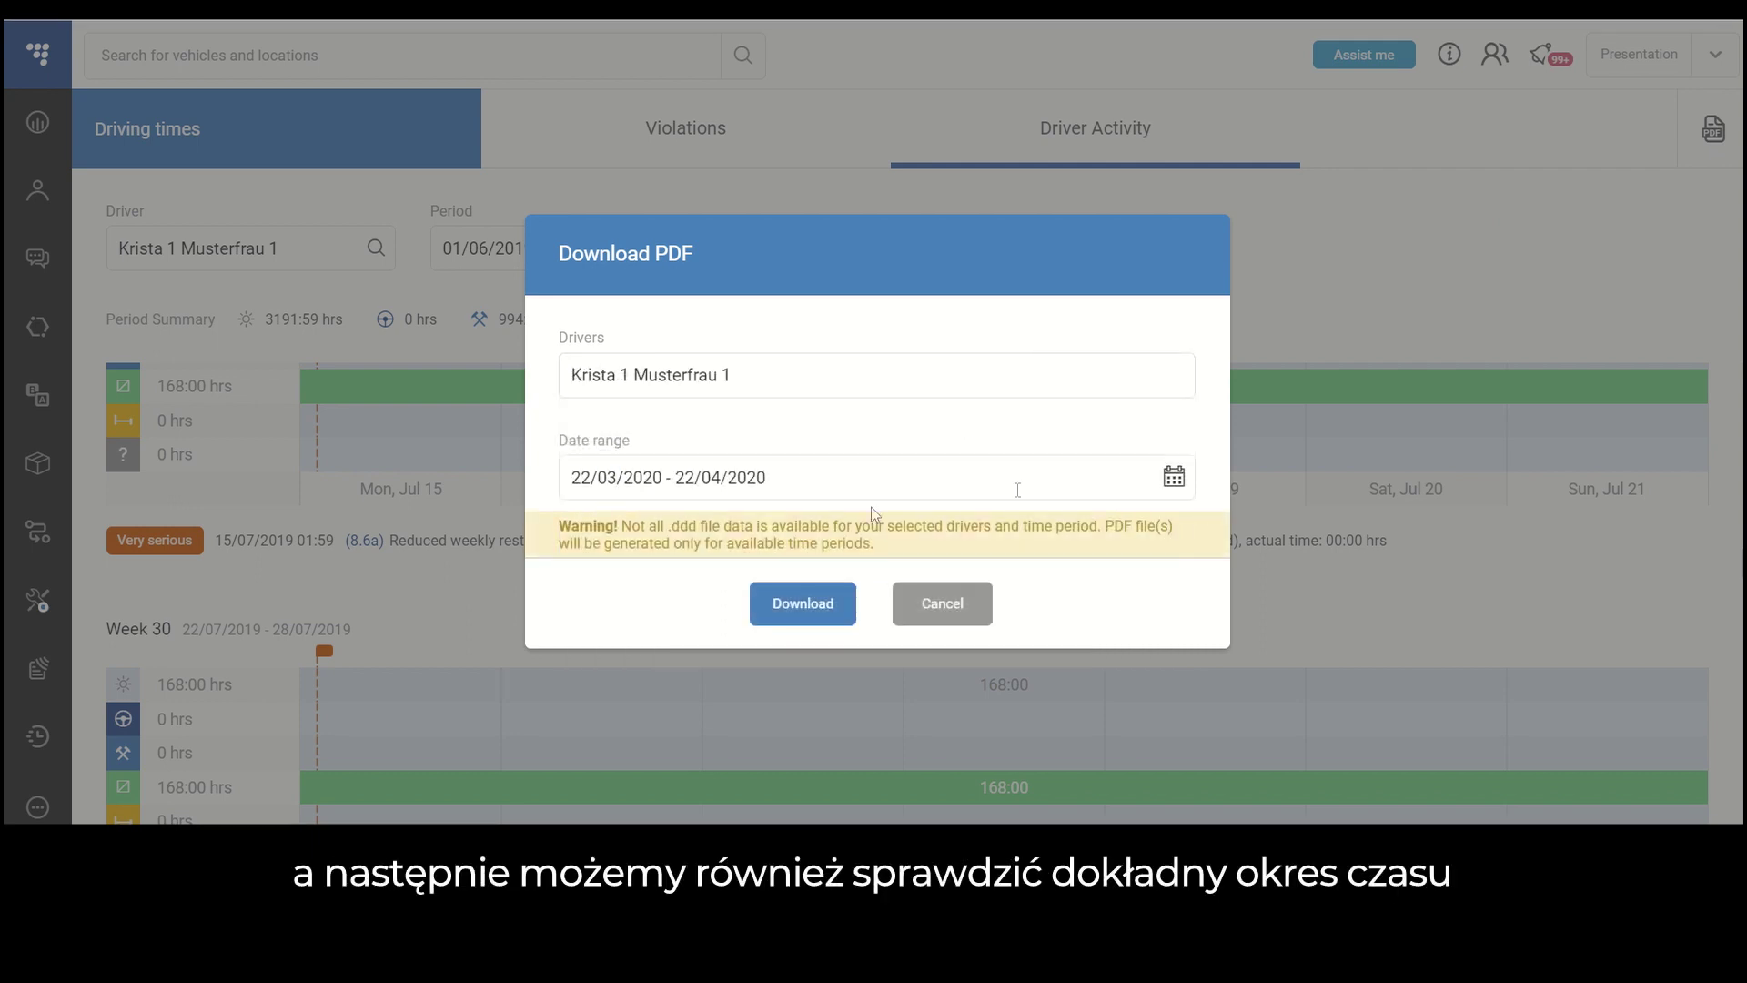
- Set the report date range to 1 March–22 April 2020
click(1174, 477)
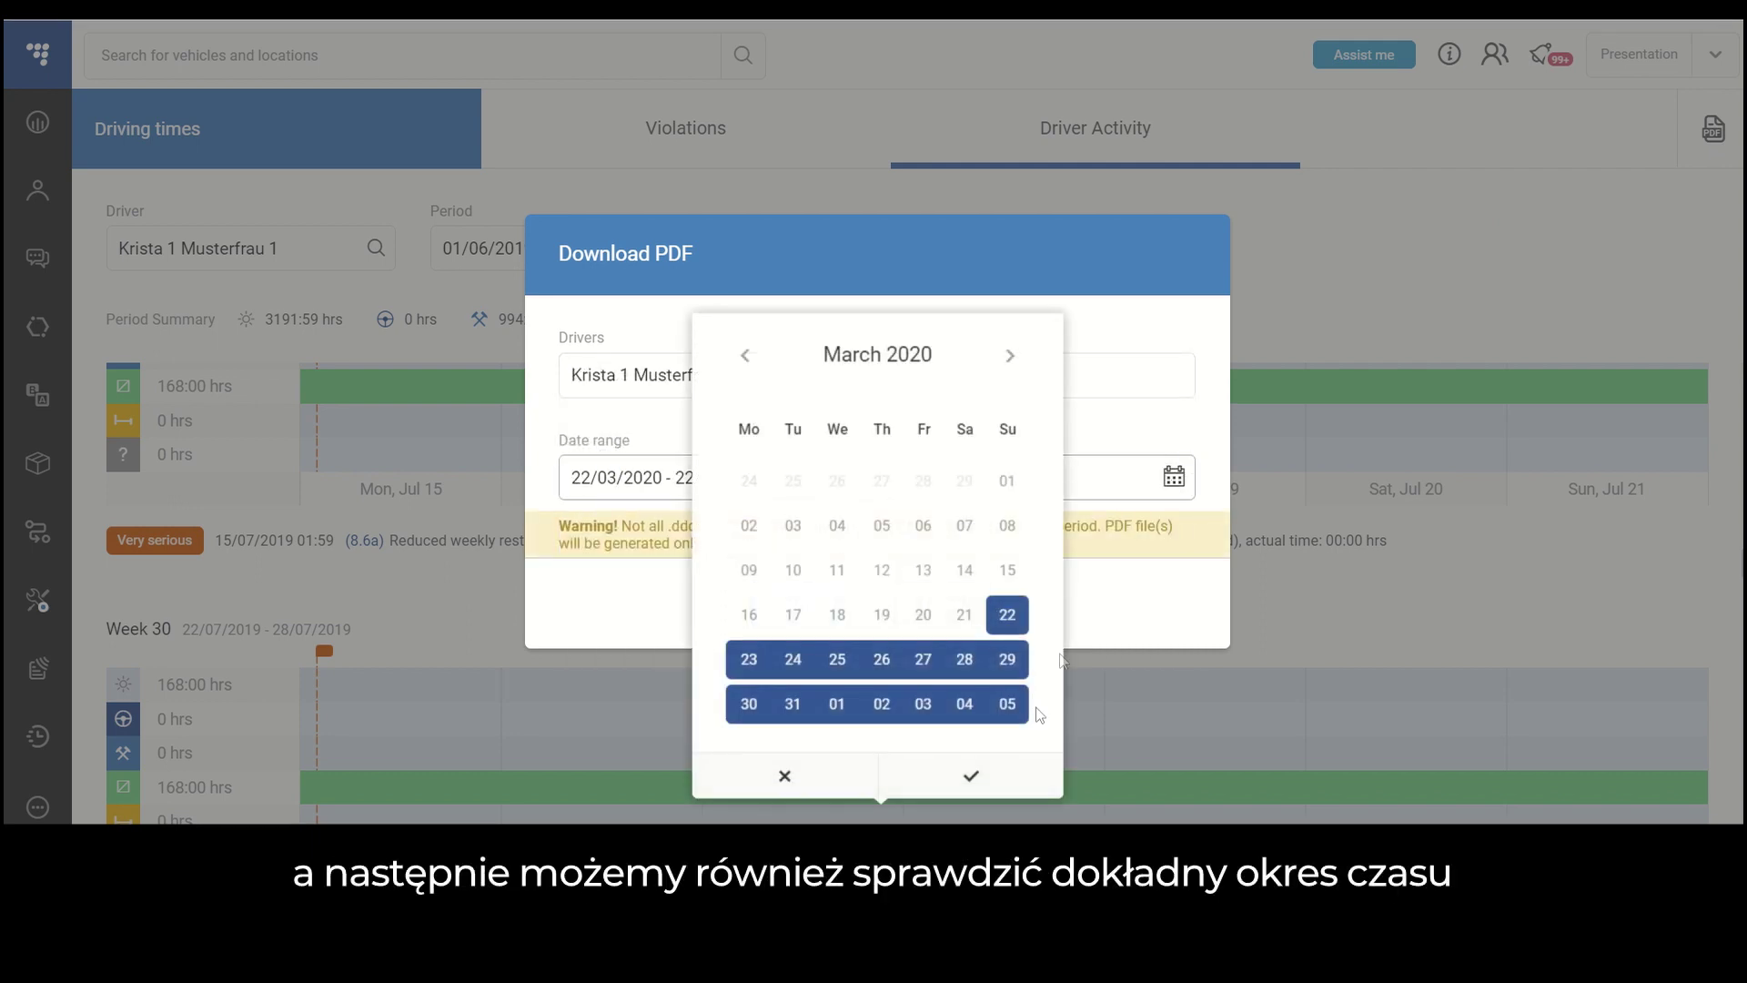
click(1016, 482)
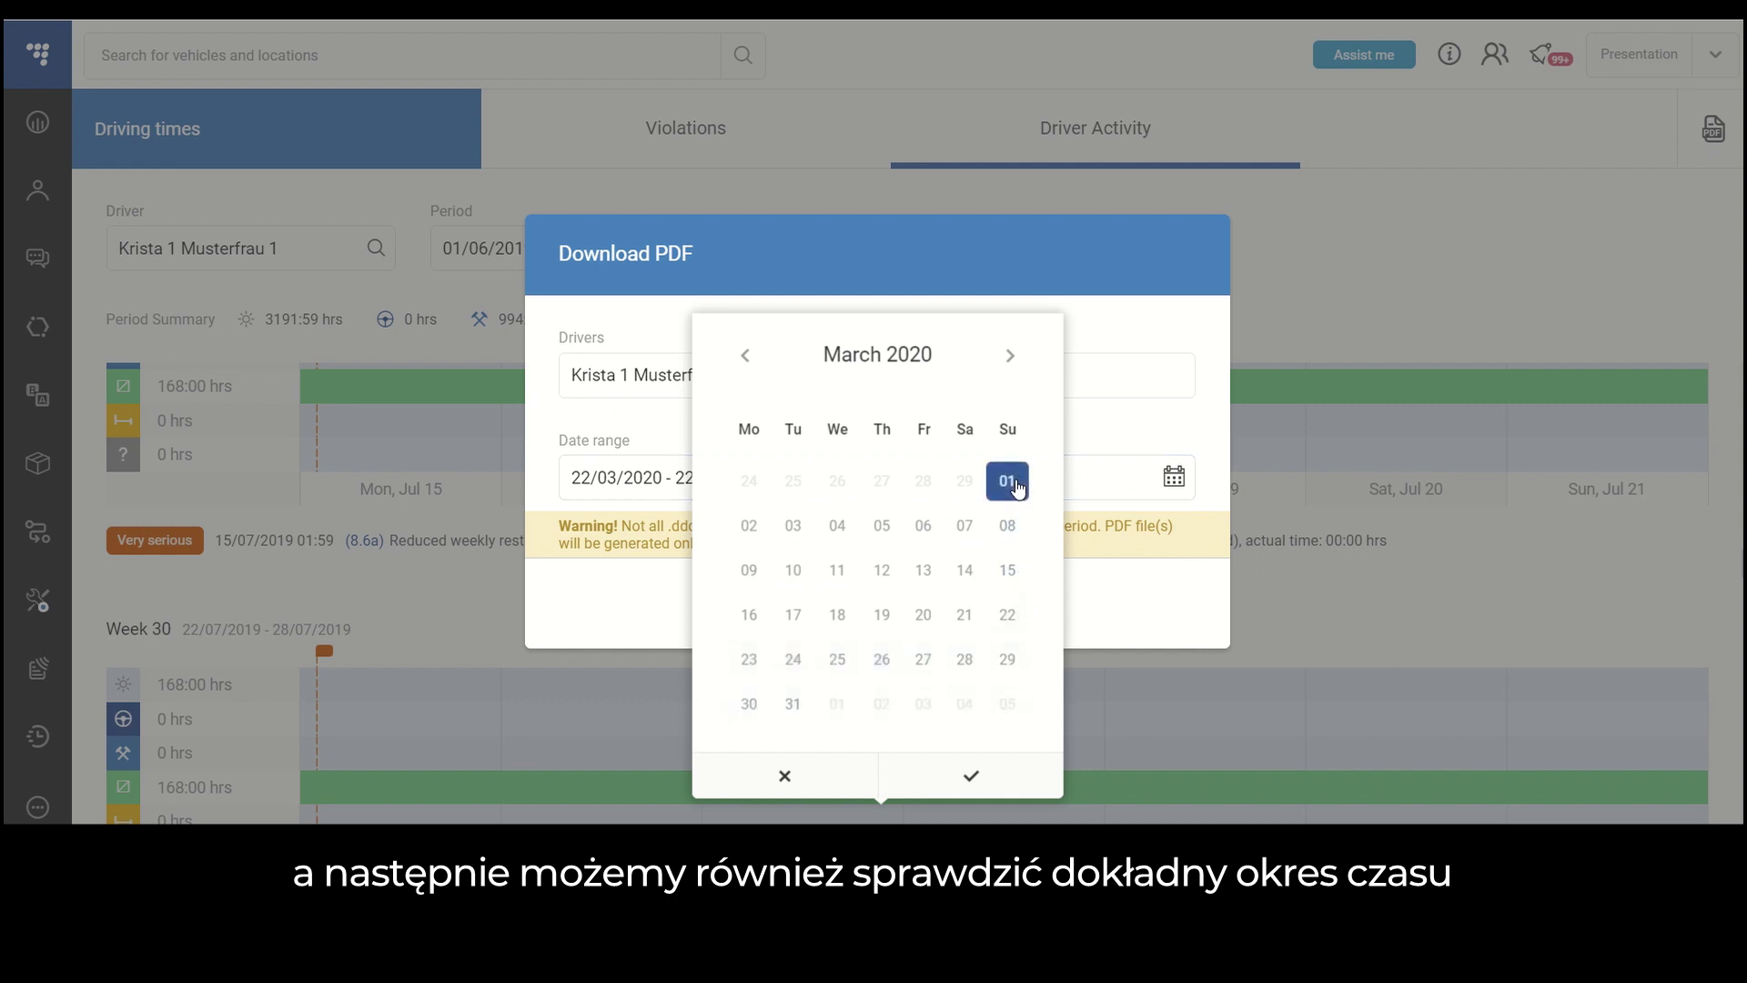
click(1010, 357)
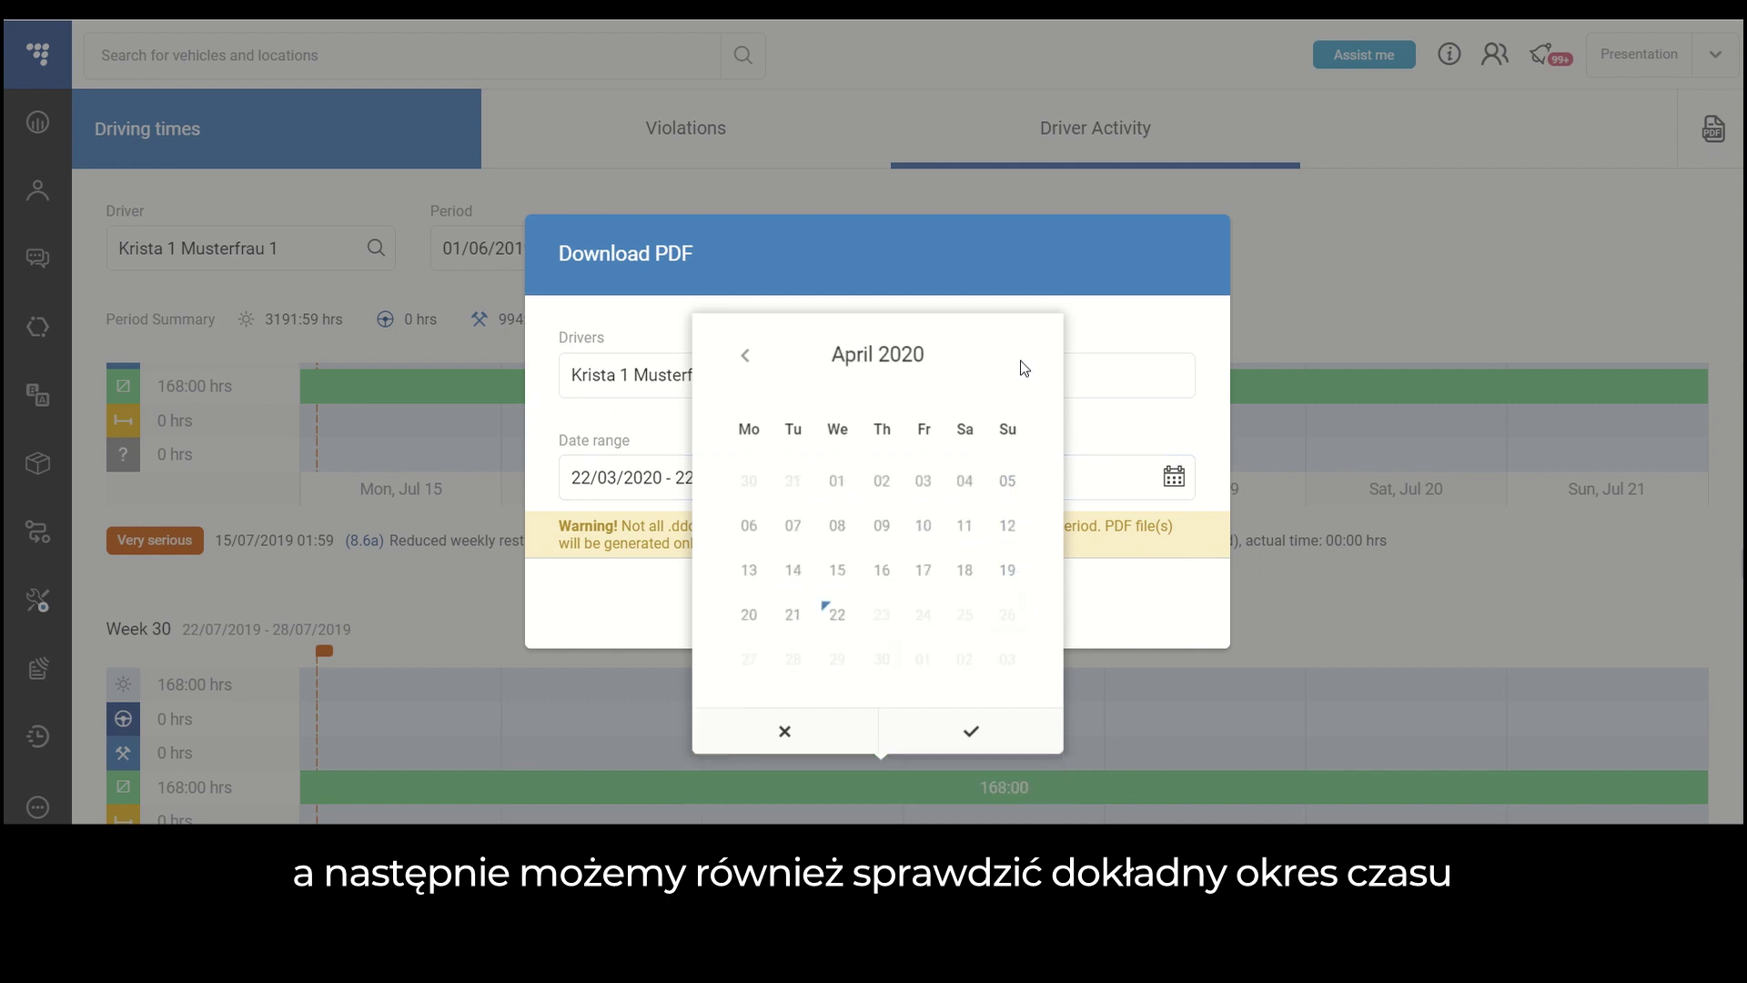
click(837, 614)
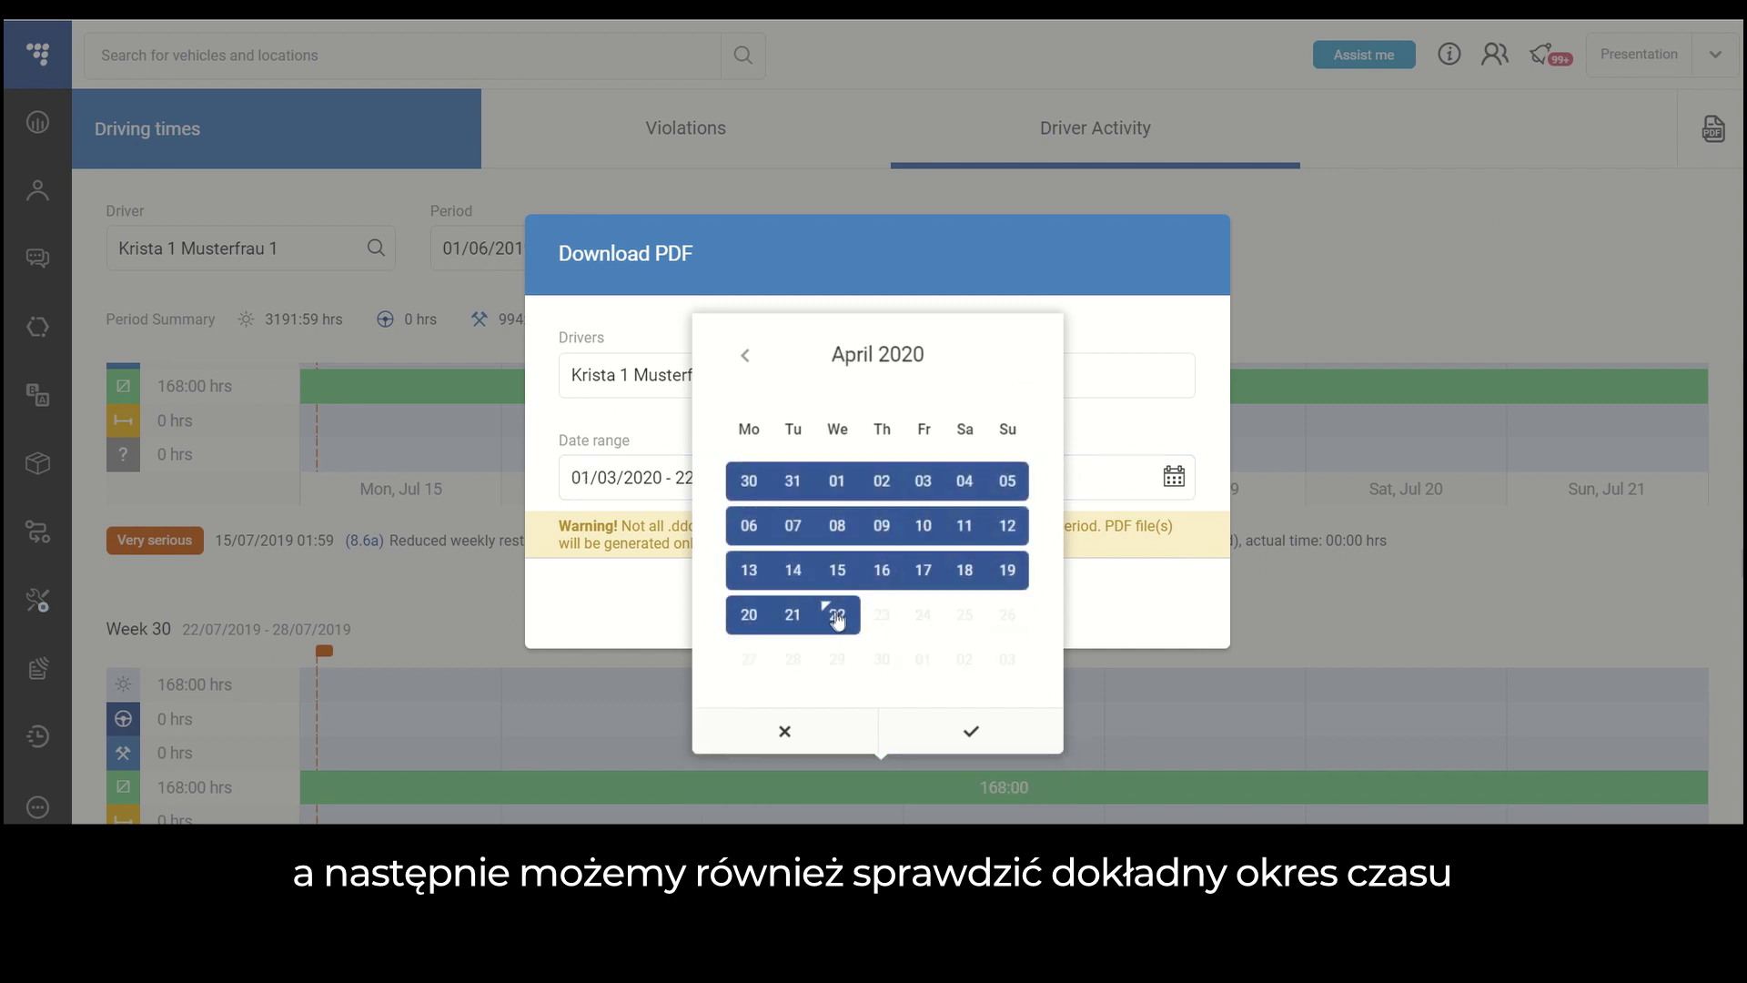
click(972, 732)
- Change the report range to 01/10/2019–31/12/2019, then download the PDF and open it
click(1172, 477)
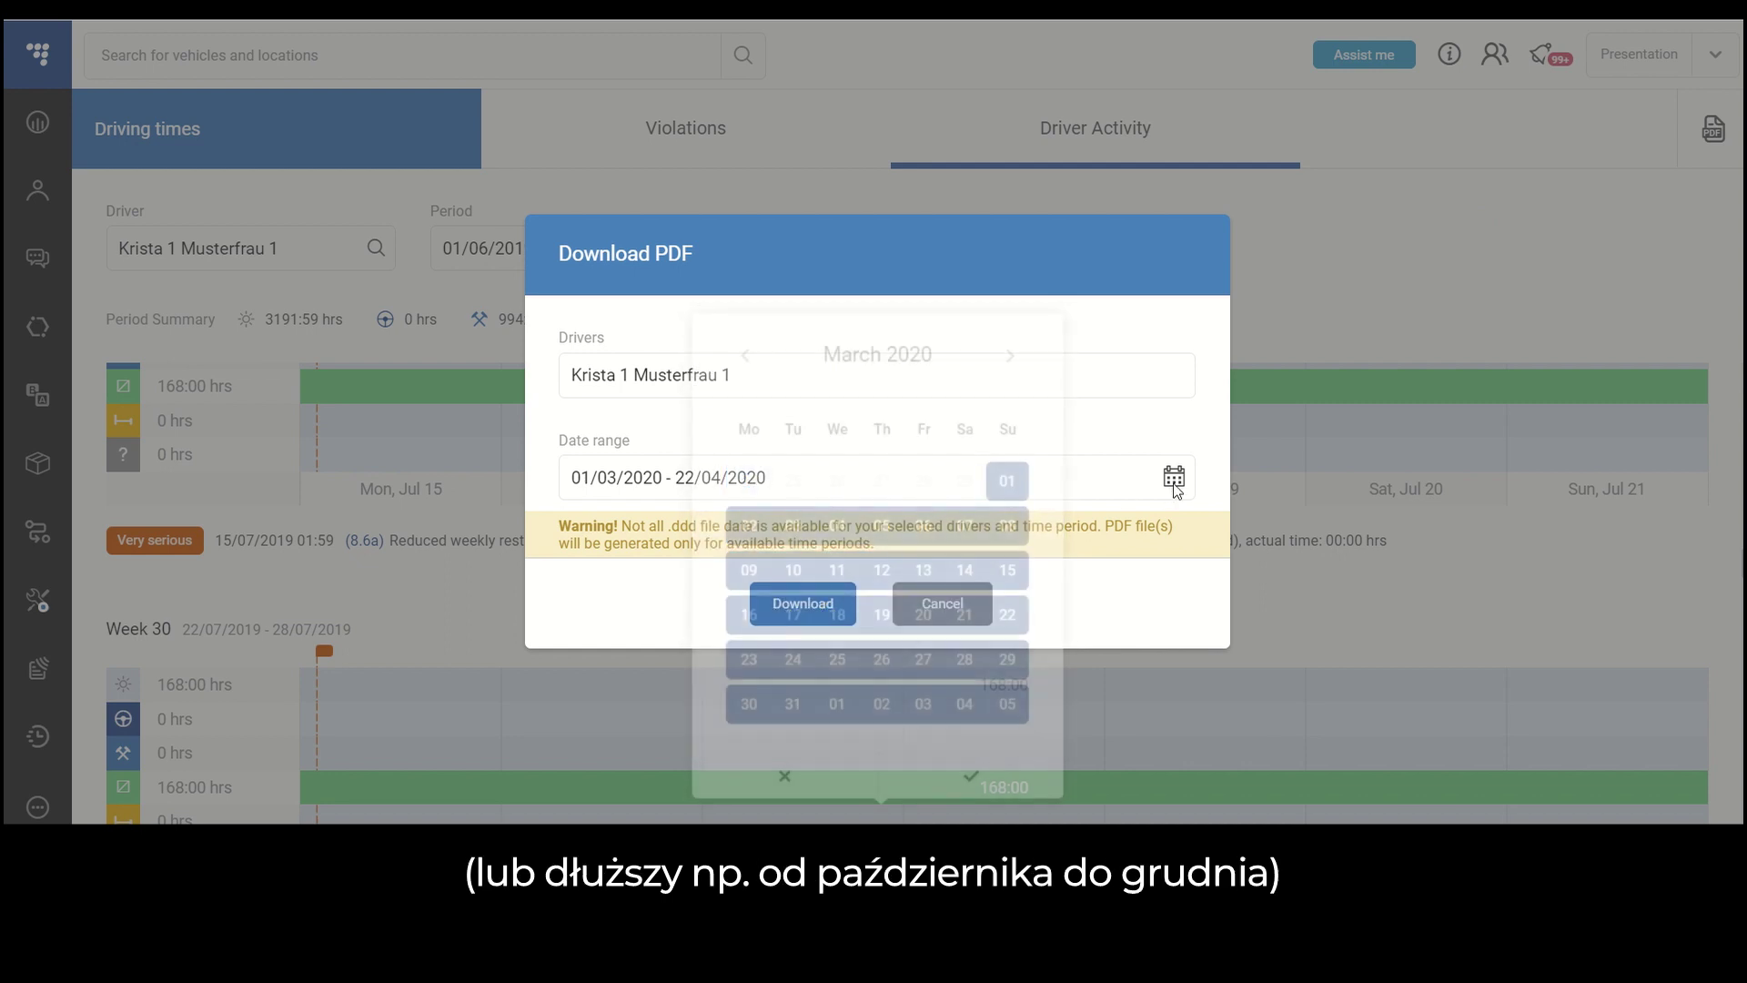
click(755, 369)
click(755, 371)
click(755, 371)
click(756, 371)
click(756, 371)
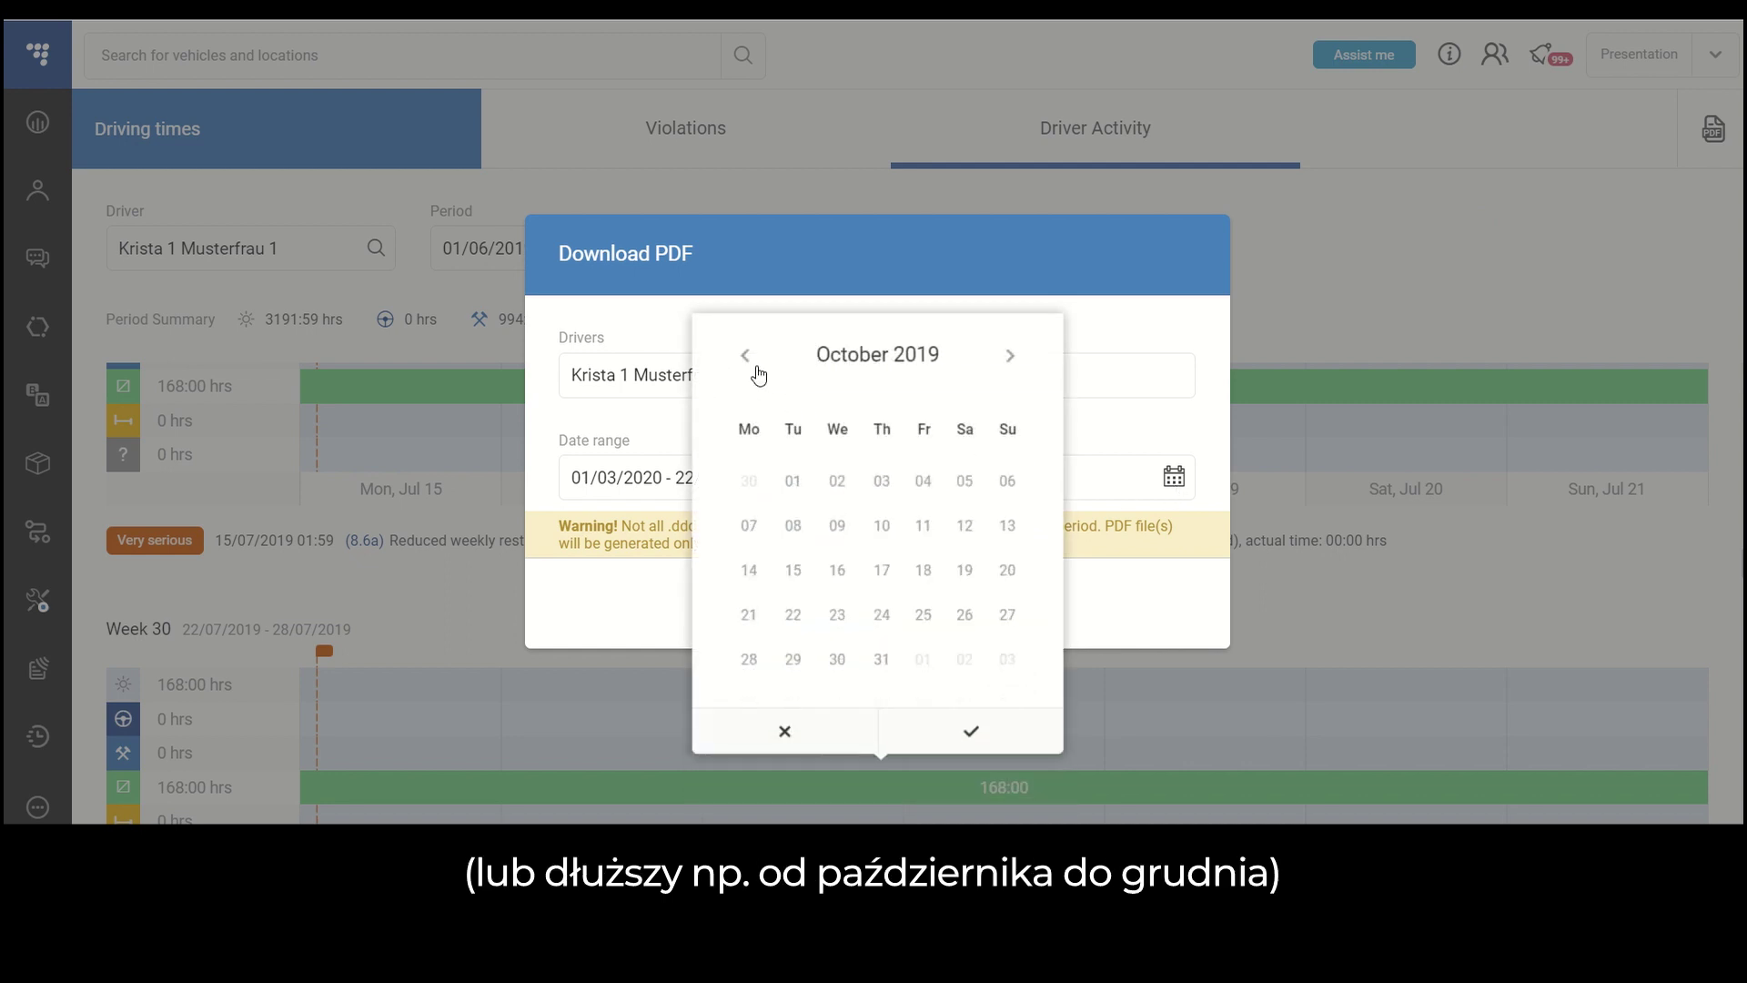
click(793, 490)
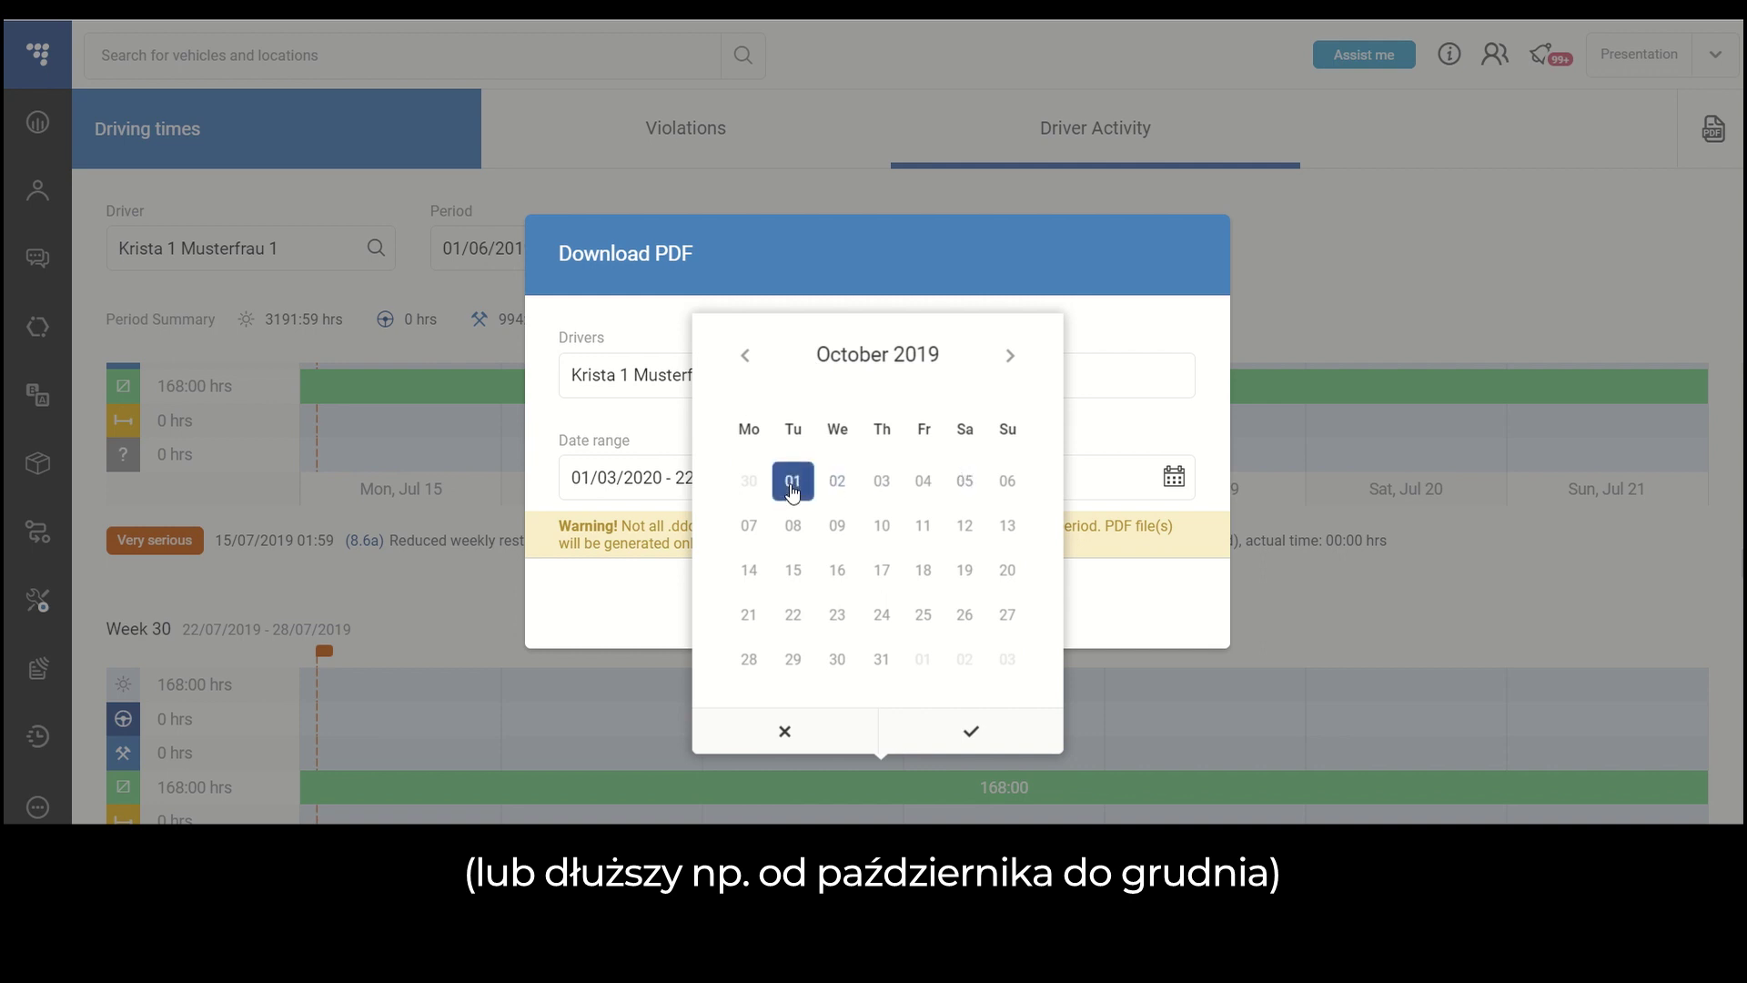
click(1011, 356)
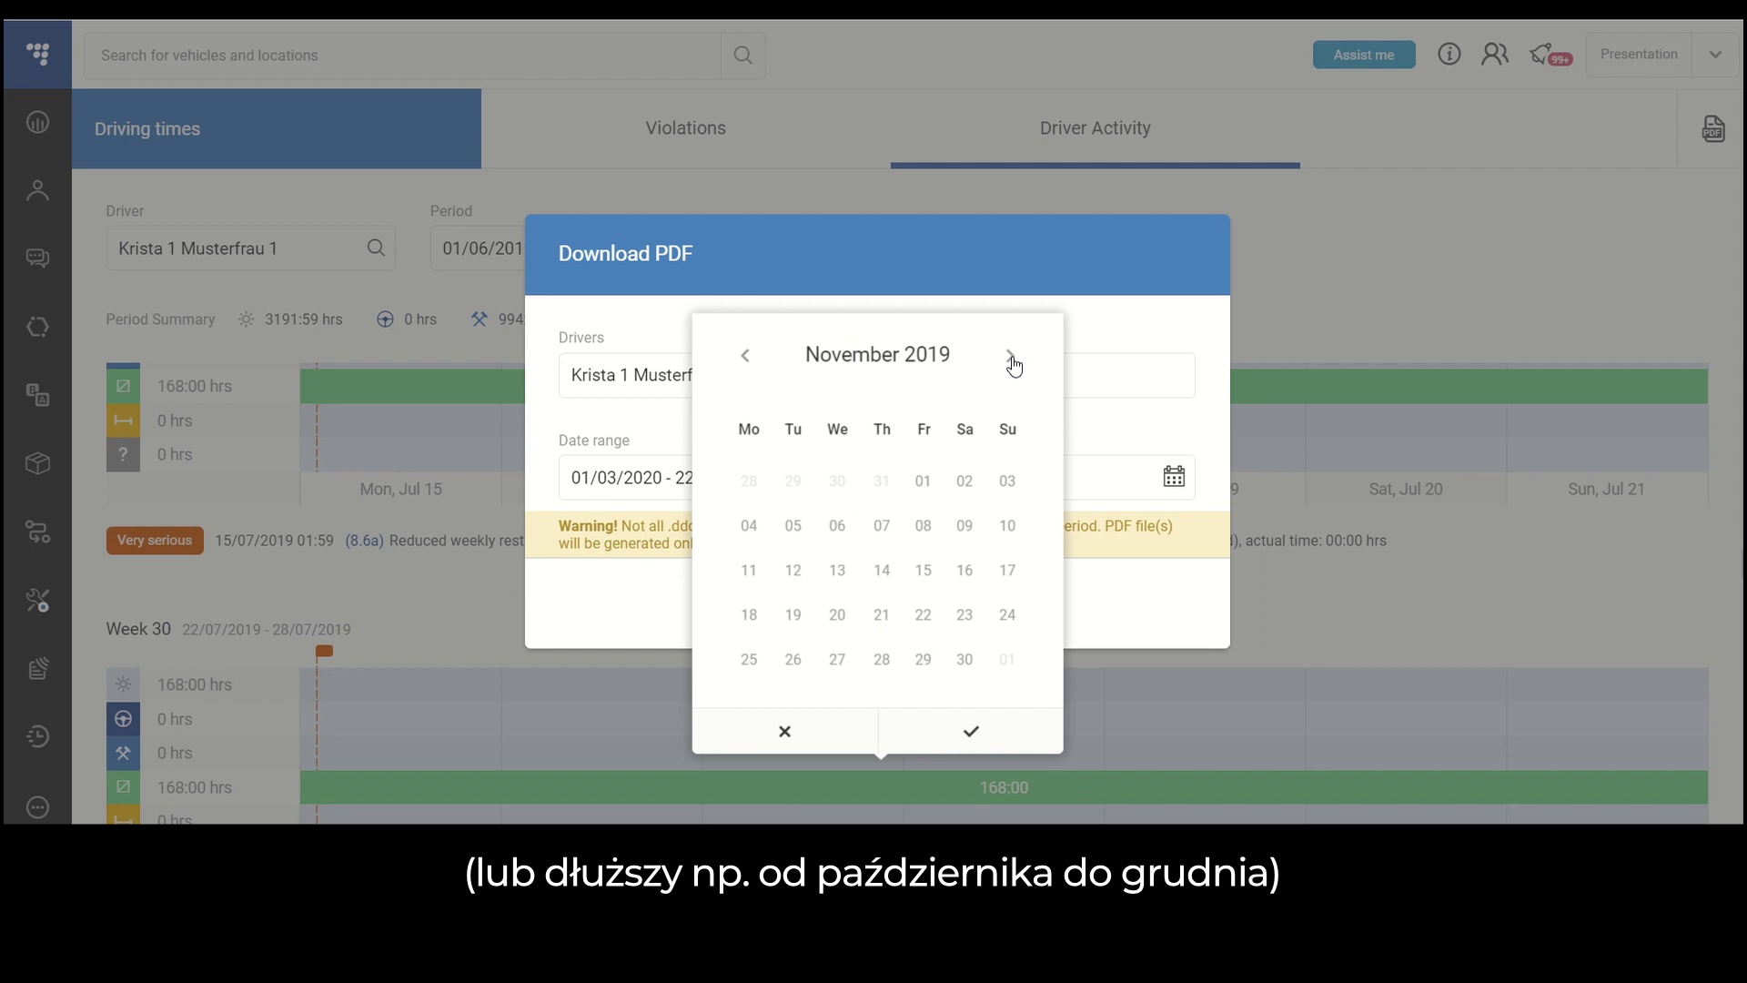
click(1012, 362)
click(791, 708)
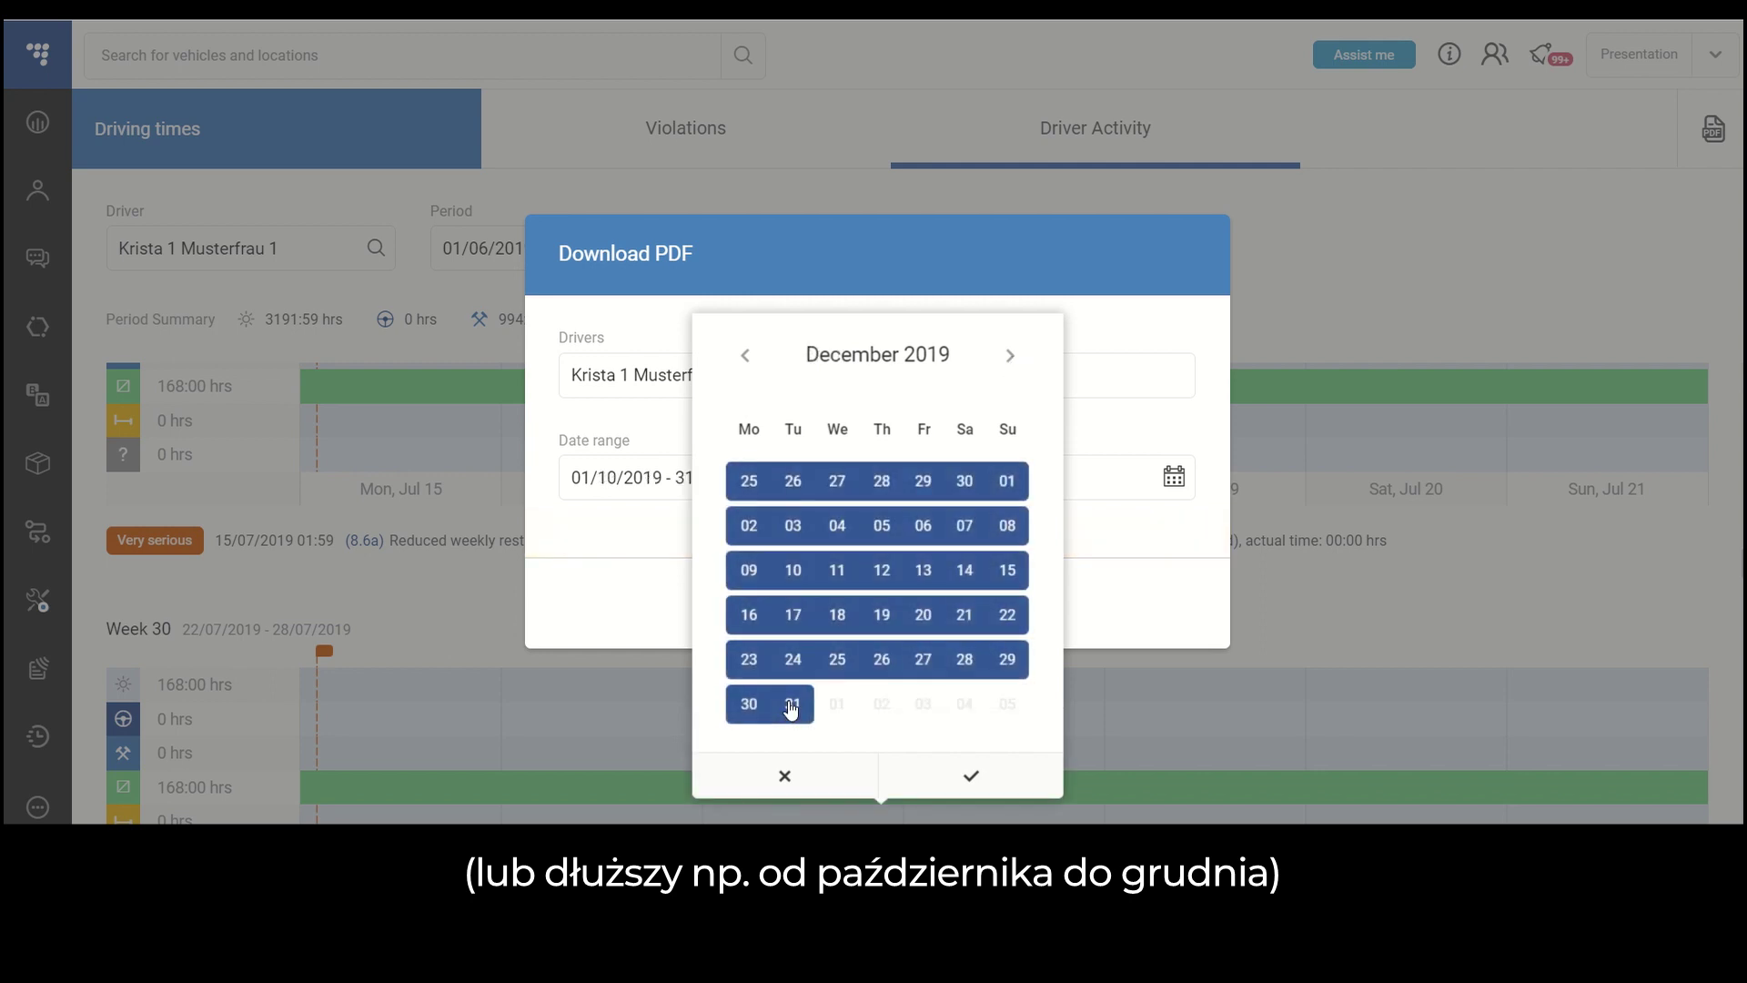
click(974, 773)
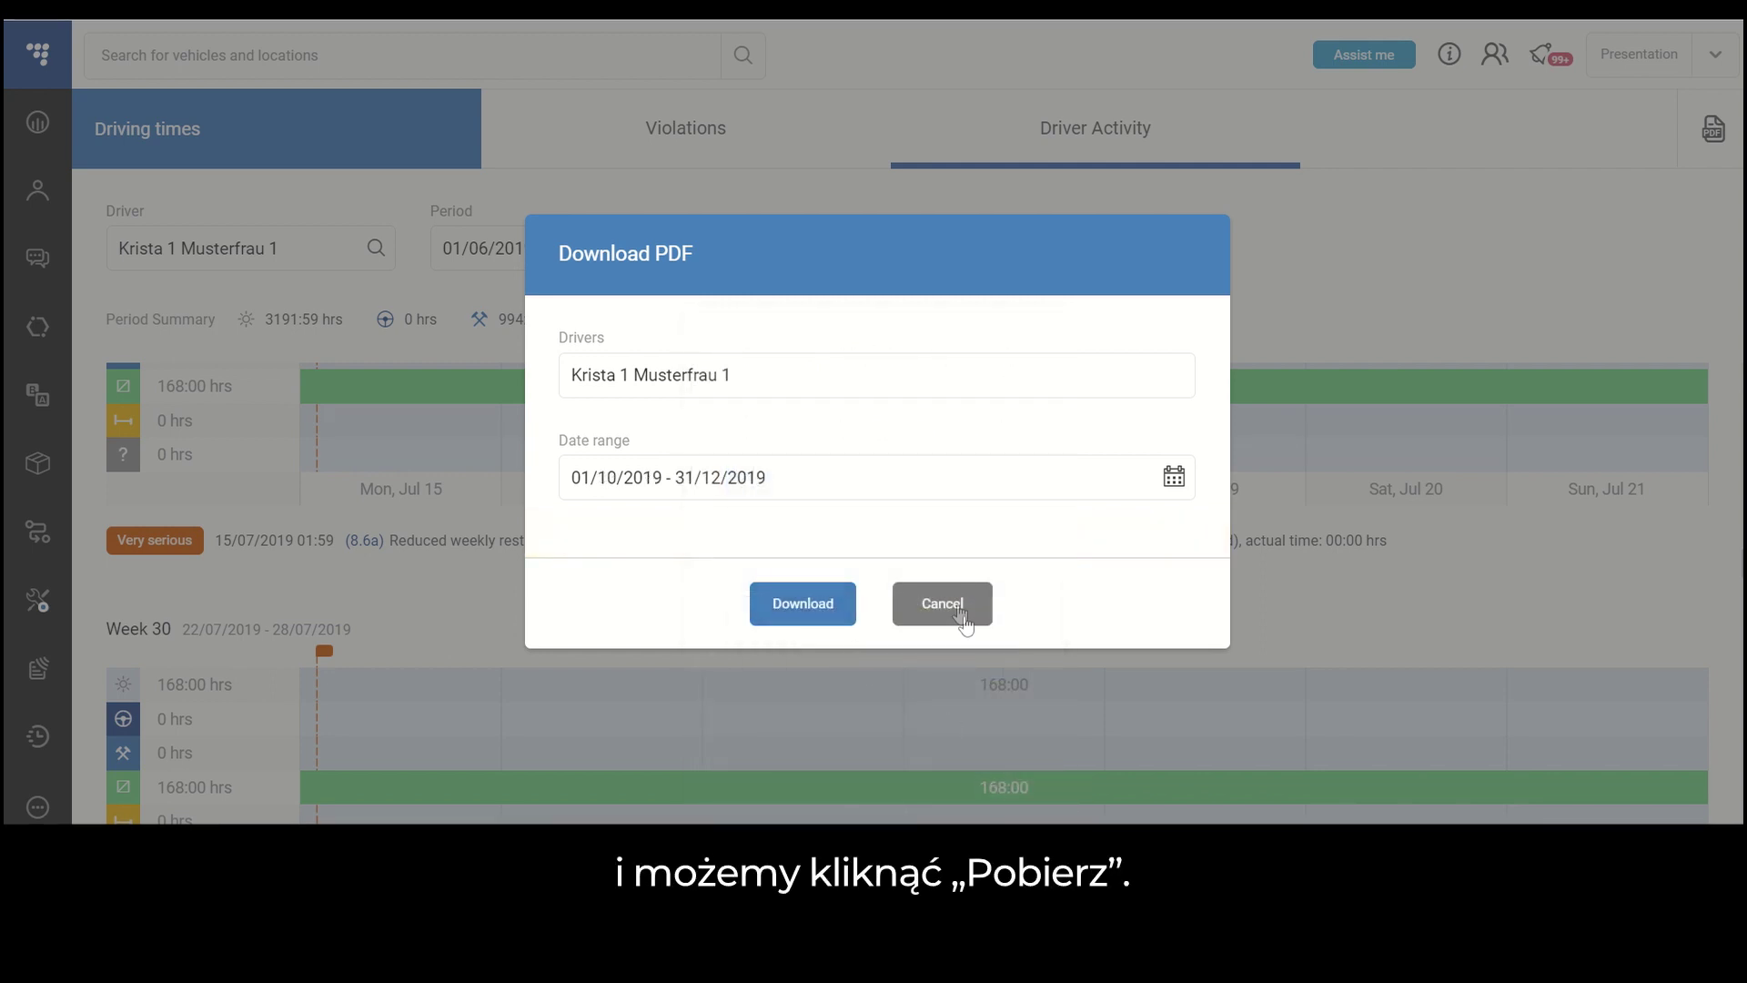
click(804, 606)
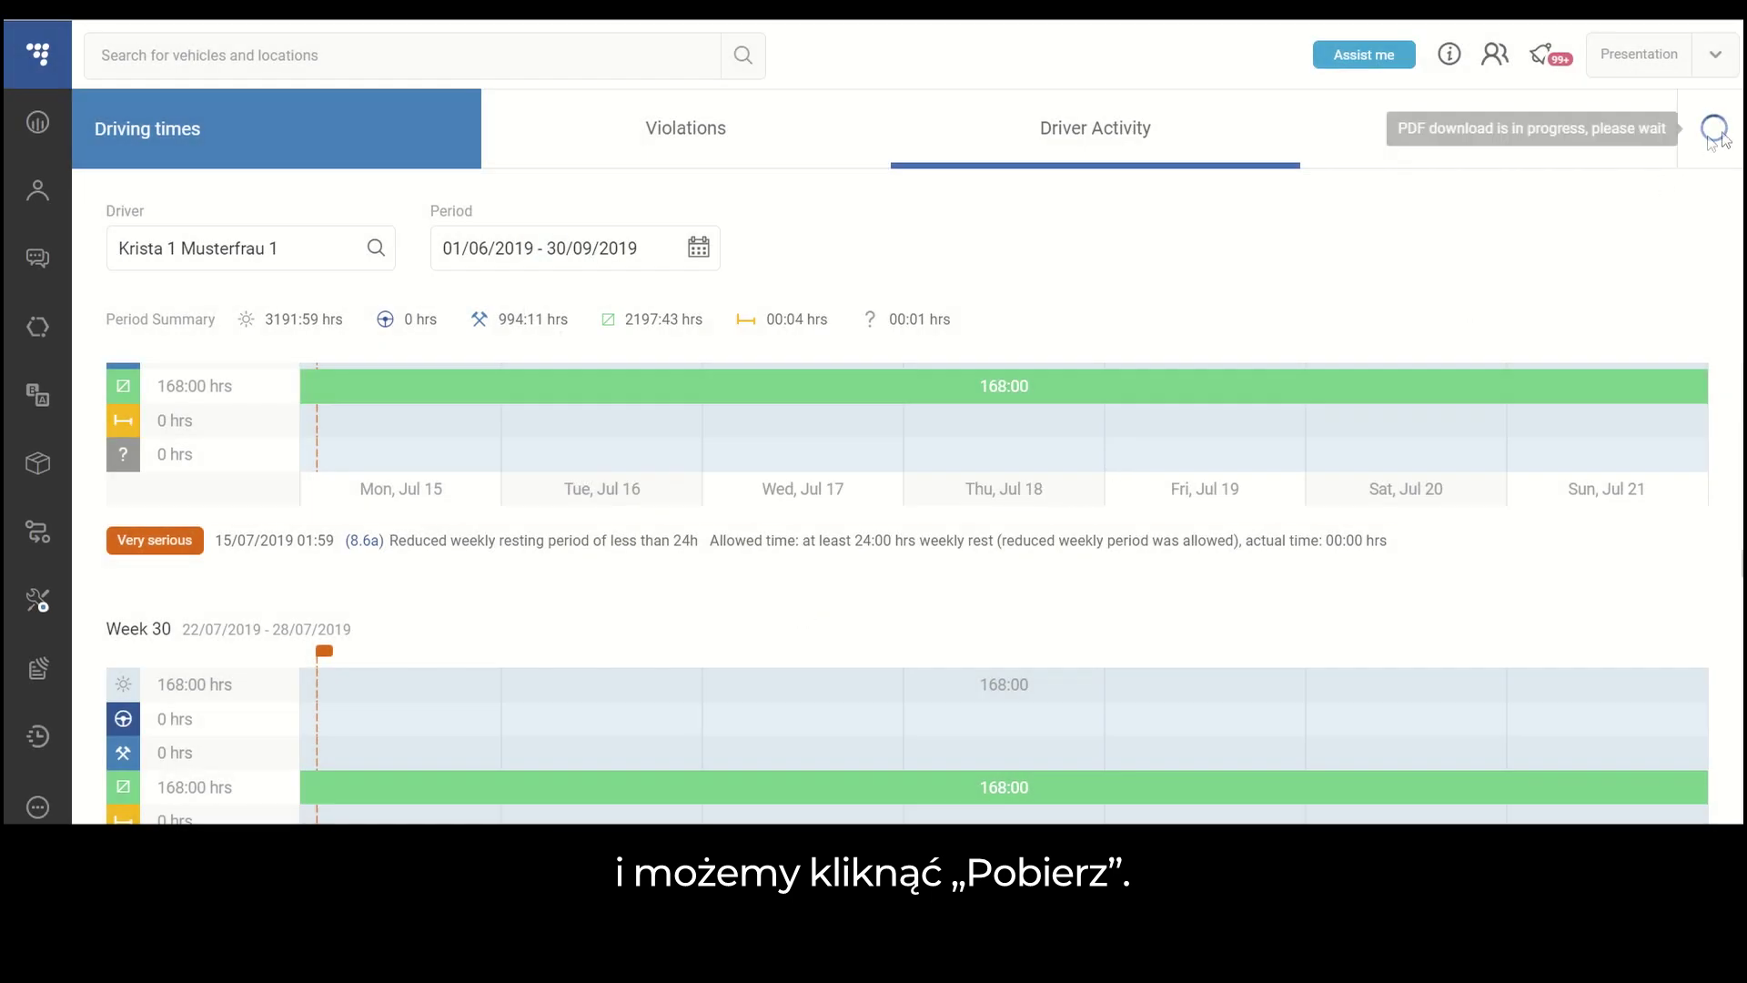
click(119, 814)
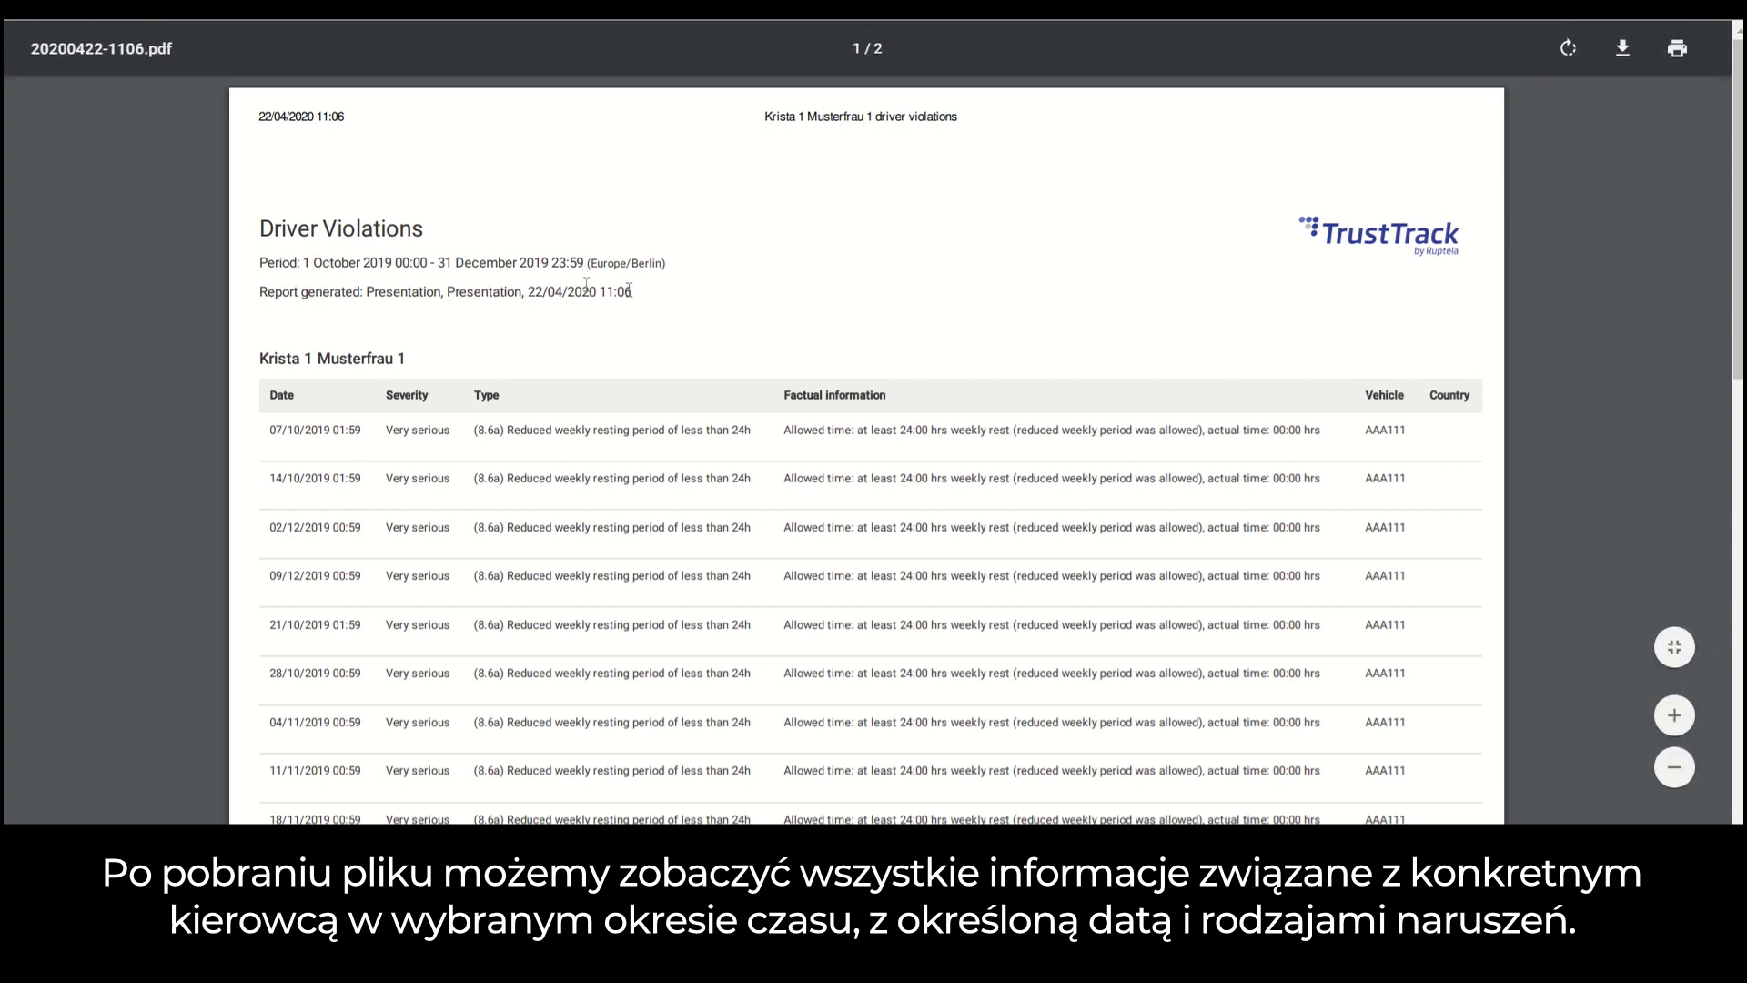
- Scroll through both pages of 20200422-1106.pdf to the driver signature lines and back up
scroll(993, 335, down, 15)
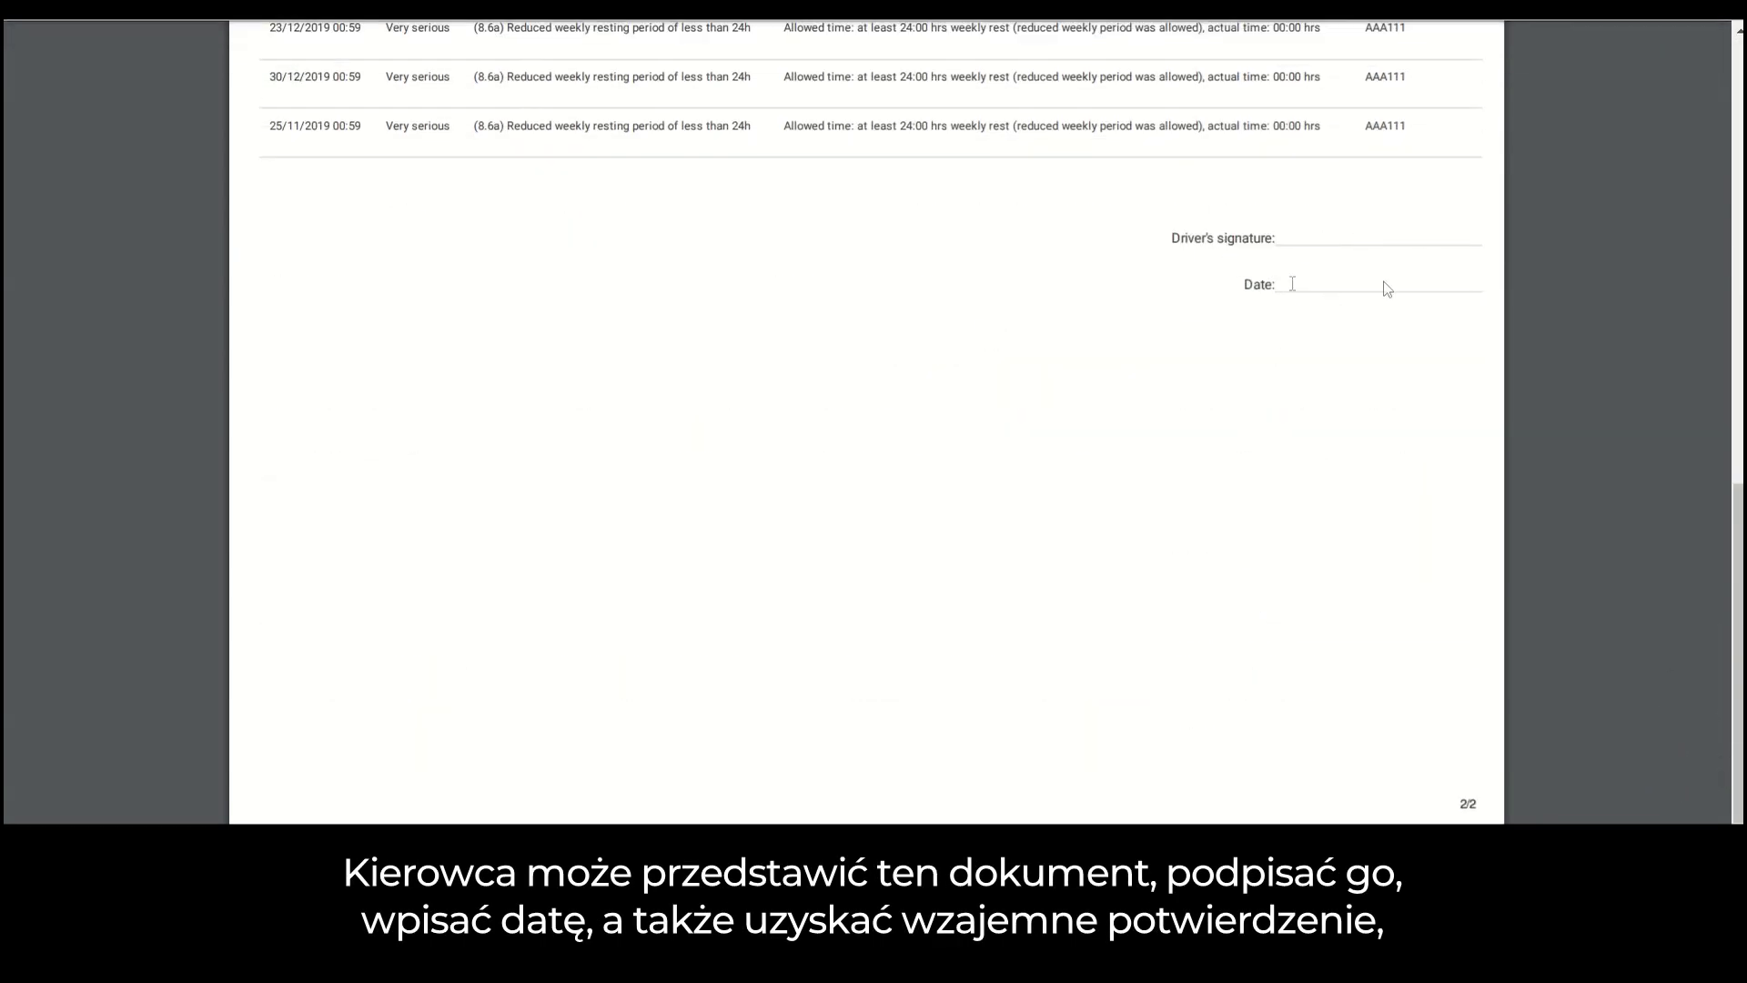
scroll(1299, 438, up, 10)
scroll(1299, 438, up, 5)
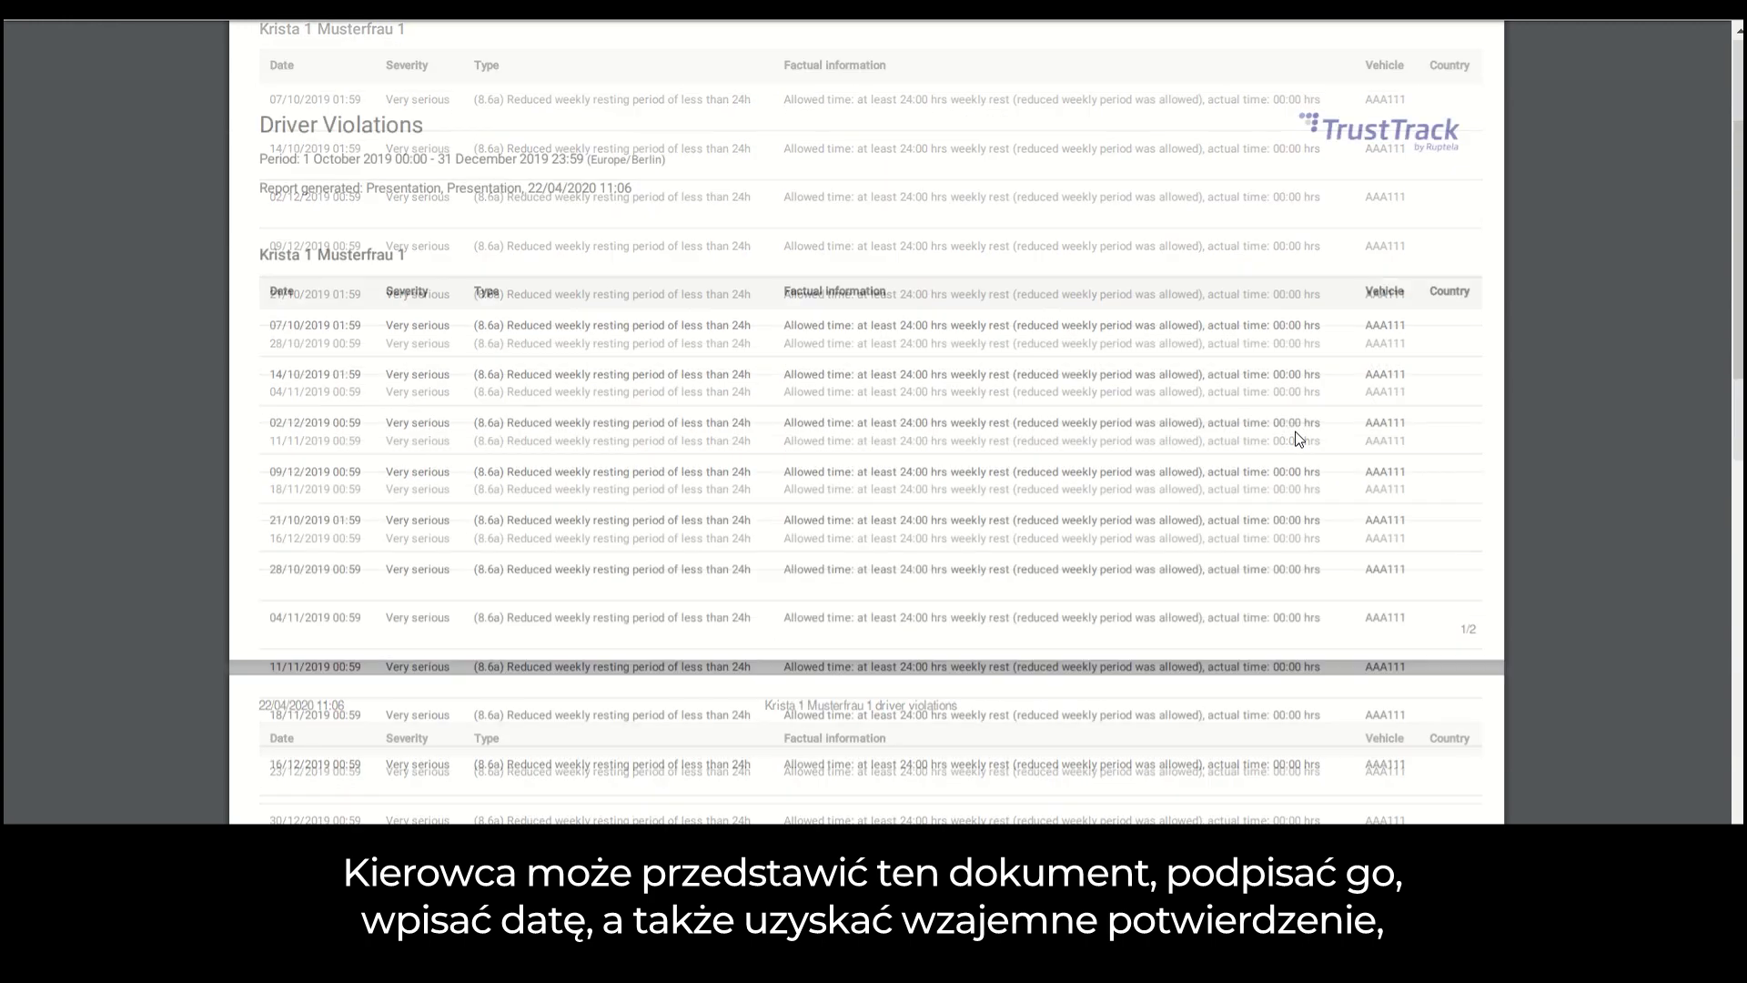